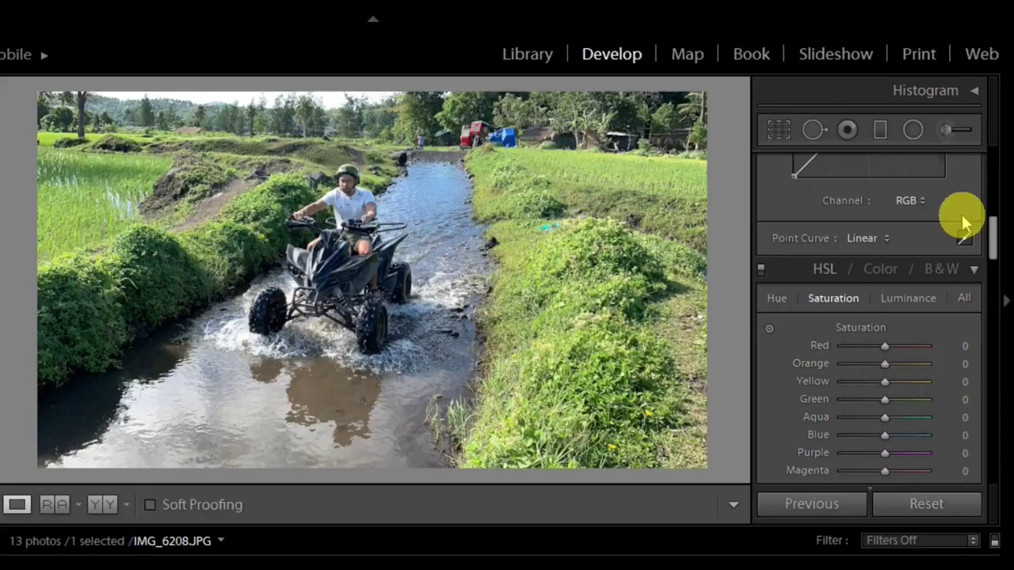
# Activate the Tone Curve targeted adjustment tool so the curve can be edited on the photo
pyautogui.click(964, 238)
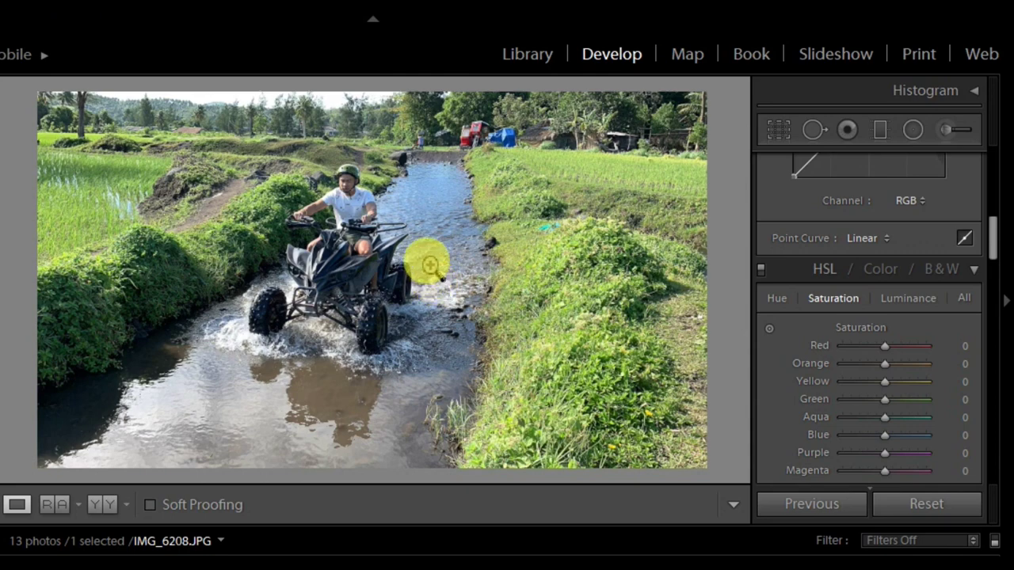
# In the Basic panel, set white balance Temp to +71 and Tint to −50
pyautogui.moveTo(995, 248); pyautogui.dragTo(990, 167)
pyautogui.moveTo(894, 250); pyautogui.dragTo(908, 255)
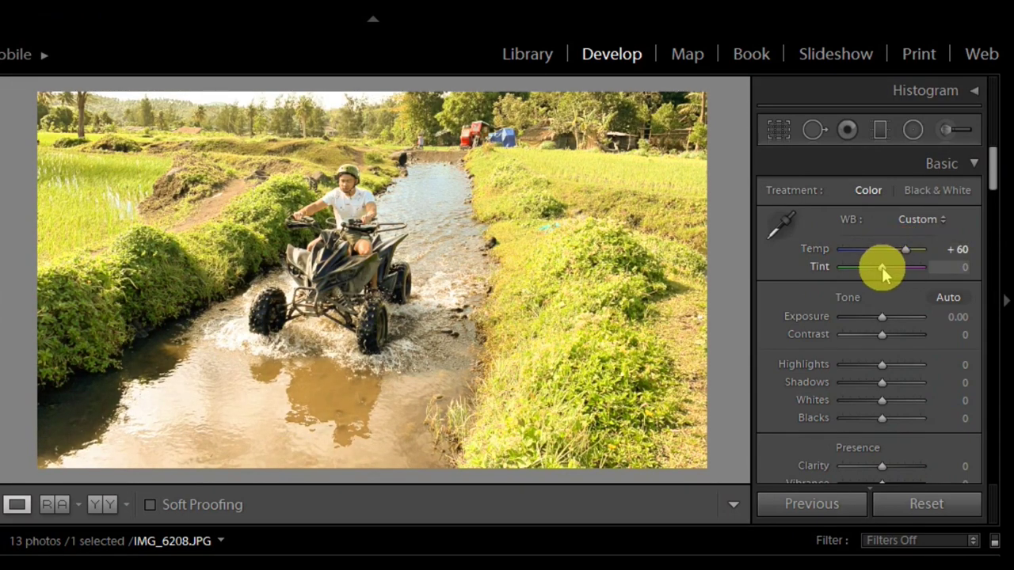
pyautogui.moveTo(882, 268); pyautogui.dragTo(913, 251)
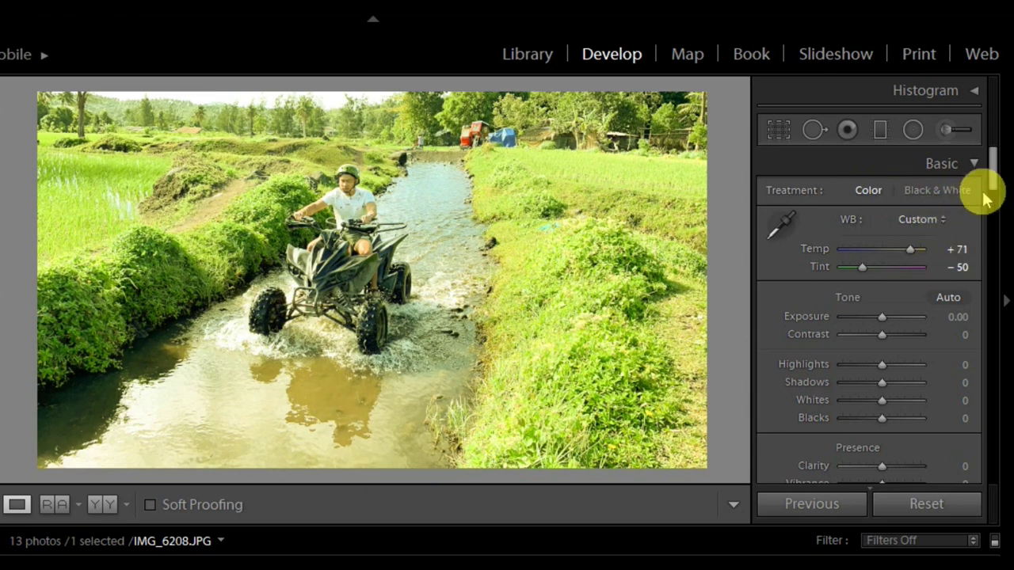
# Set Exposure −0.71, Contrast +50, Highlights +12, Whites +21 and lower Clarity slightly
pyautogui.moveTo(992, 183); pyautogui.dragTo(994, 194)
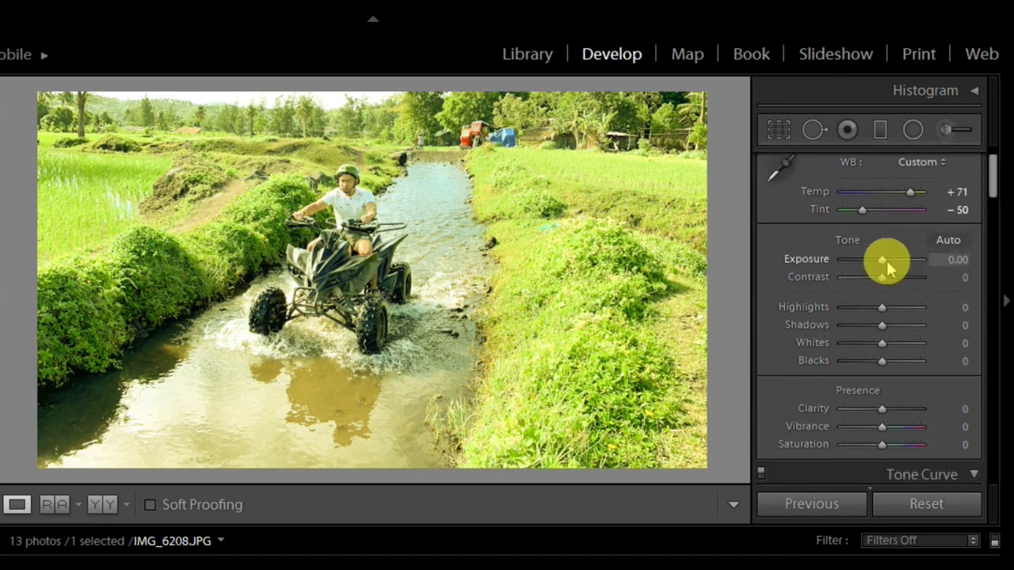
pyautogui.moveTo(882, 261)
pyautogui.mouseDown()
pyautogui.moveTo(867, 264)
pyautogui.moveTo(899, 285)
pyautogui.moveTo(895, 278)
pyautogui.moveTo(908, 277)
pyautogui.moveTo(874, 256)
pyautogui.mouseUp()
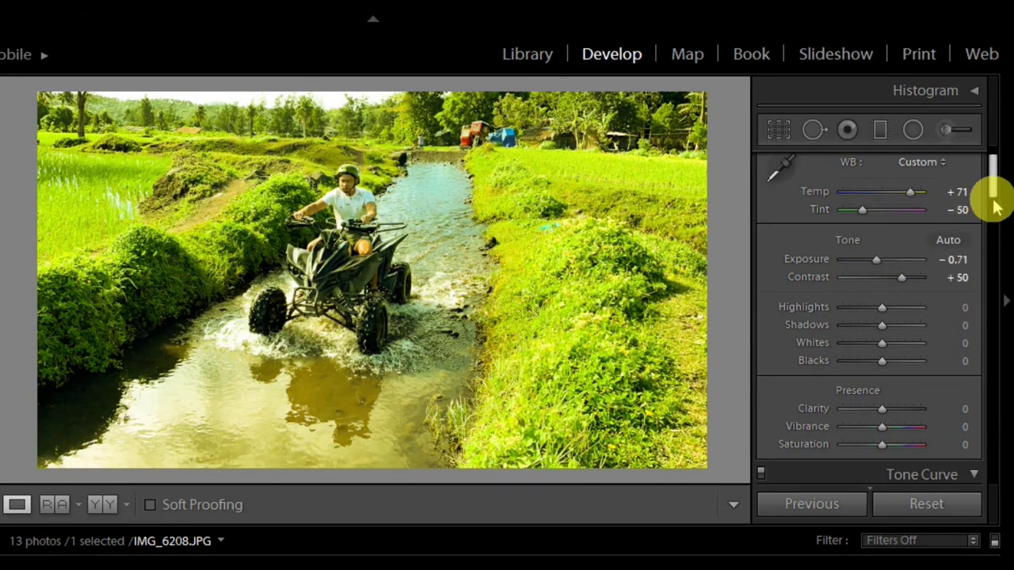
pyautogui.scroll(-1, 991, 188)
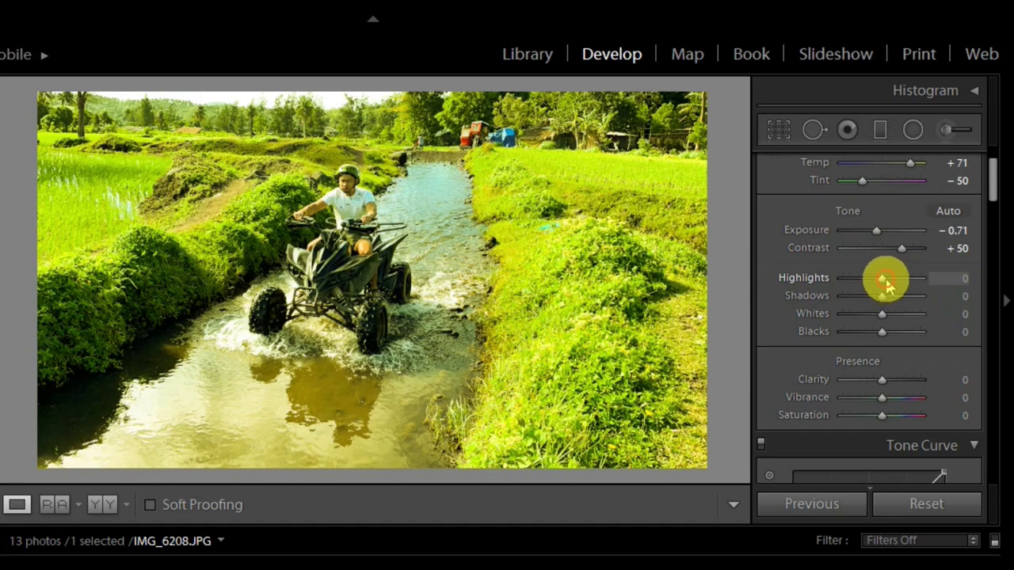
pyautogui.moveTo(885, 284)
pyautogui.mouseDown()
pyautogui.moveTo(869, 283)
pyautogui.moveTo(891, 288)
pyautogui.moveTo(876, 295)
pyautogui.moveTo(885, 296)
pyautogui.mouseUp()
pyautogui.scroll(-3, 989, 198)
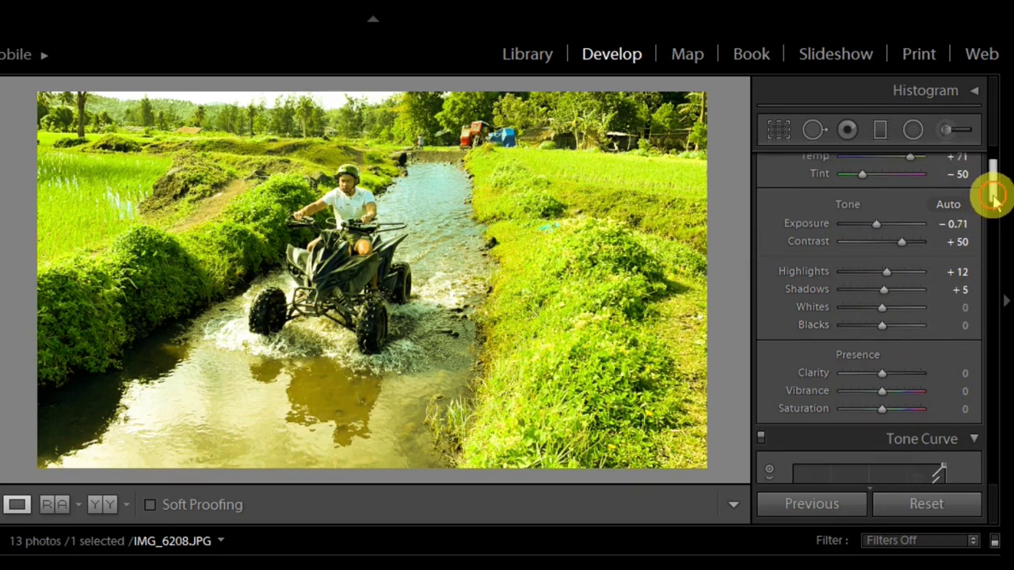
pyautogui.moveTo(880, 242)
pyautogui.mouseDown()
pyautogui.moveTo(894, 243)
pyautogui.moveTo(889, 260)
pyautogui.mouseUp()
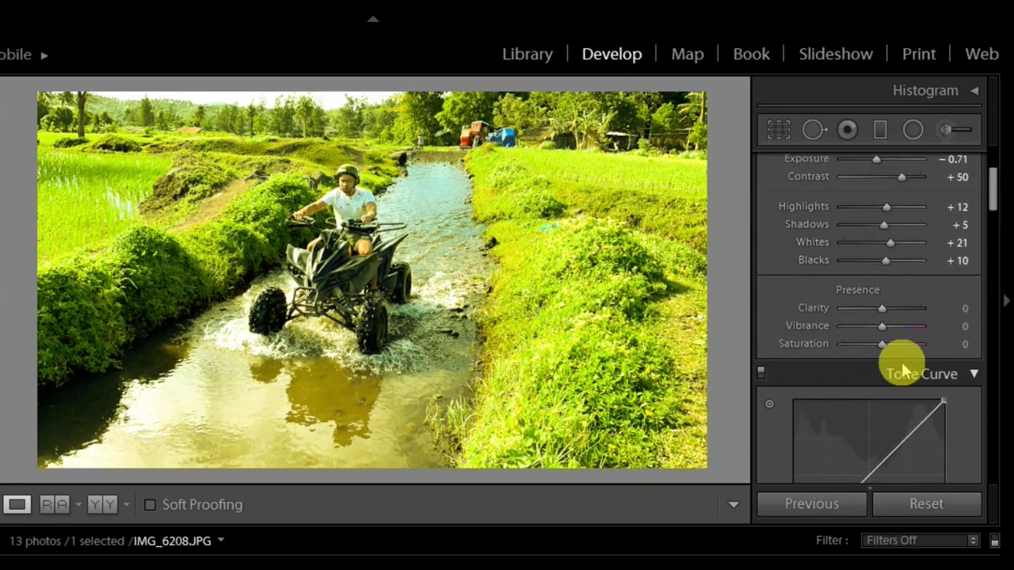
pyautogui.moveTo(885, 309)
pyautogui.mouseDown()
pyautogui.moveTo(919, 348)
pyautogui.moveTo(890, 342)
pyautogui.moveTo(910, 348)
pyautogui.moveTo(899, 324)
pyautogui.moveTo(930, 340)
pyautogui.moveTo(879, 328)
pyautogui.moveTo(903, 325)
pyautogui.moveTo(893, 314)
pyautogui.mouseUp()
# Bring Presence to Clarity +14, Vibrance +55 and Saturation +100
pyautogui.moveTo(990, 199); pyautogui.dragTo(998, 230)
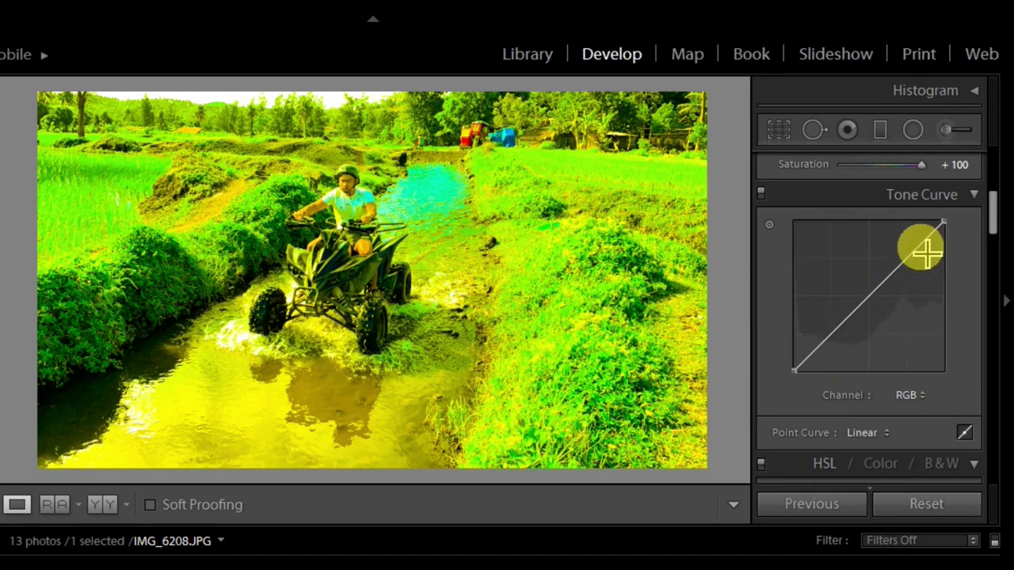
# Add mid, lower and upper RGB curve points, raise the black point and pull the white point left
pyautogui.click(861, 296)
pyautogui.moveTo(861, 297); pyautogui.dragTo(870, 297)
pyautogui.click(832, 333)
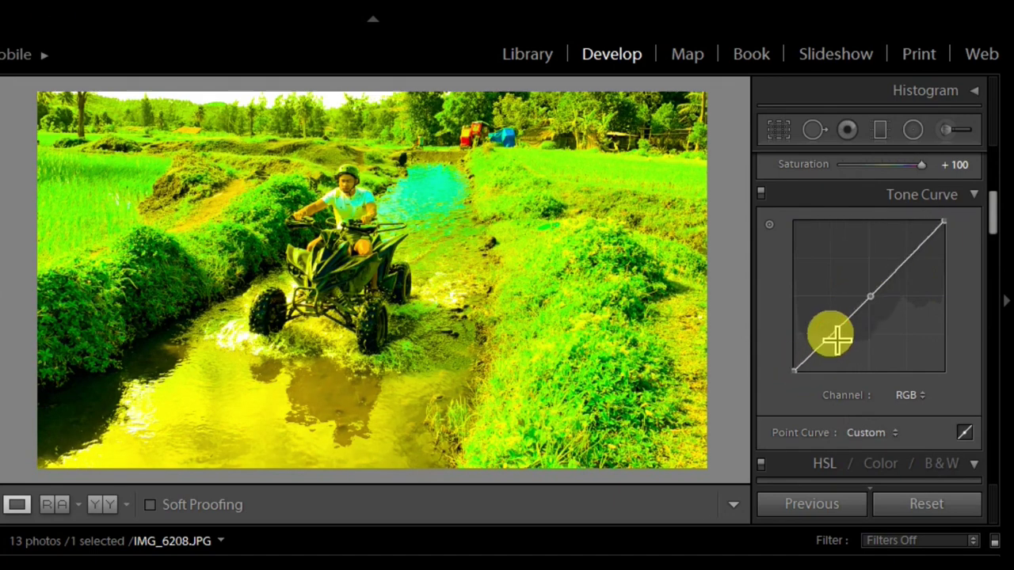
pyautogui.click(909, 259)
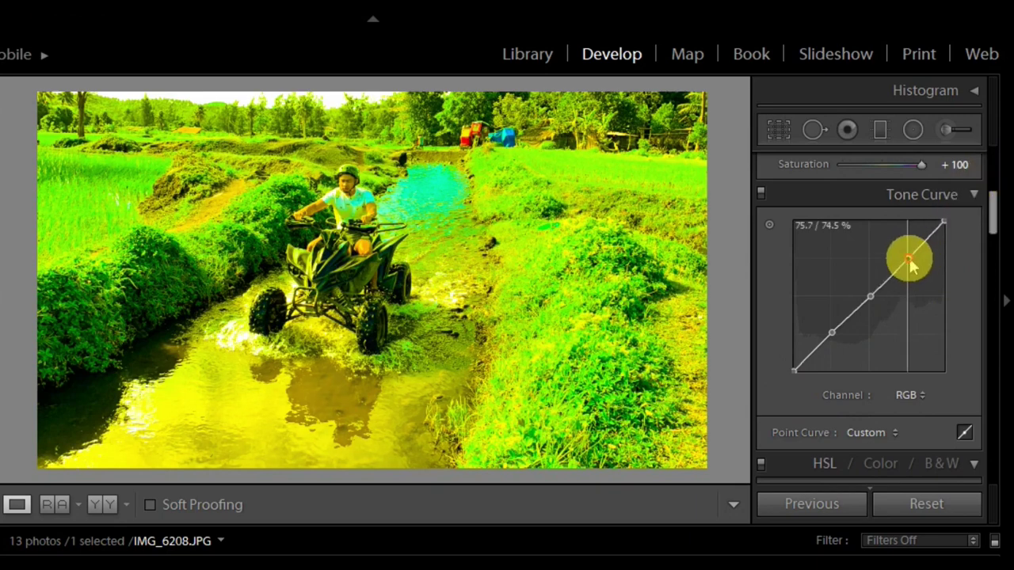
pyautogui.moveTo(788, 366); pyautogui.dragTo(788, 361)
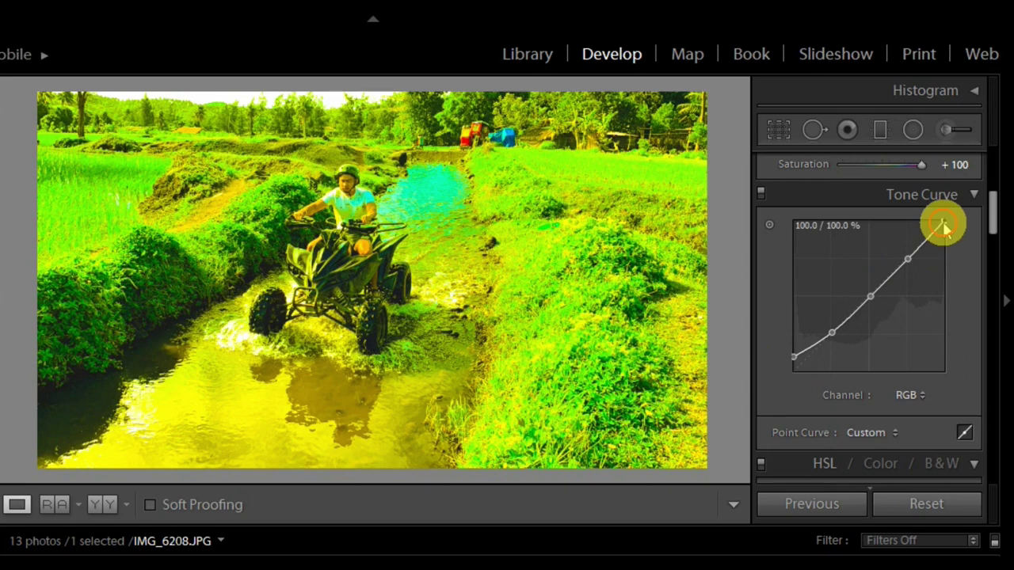
pyautogui.moveTo(943, 228); pyautogui.dragTo(926, 222)
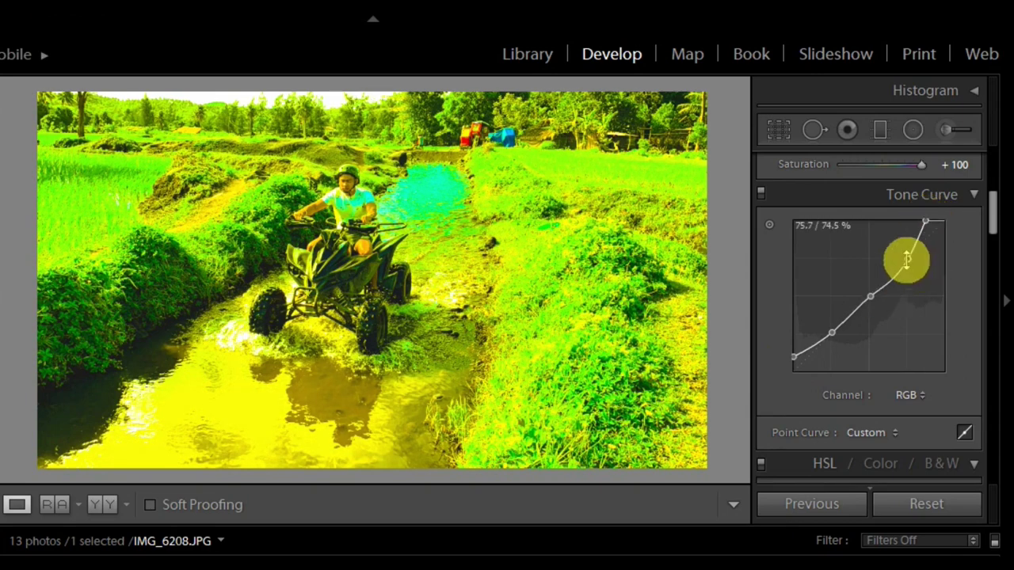
# Fine-tune the midpoint, upper and lower points into a four-point brightening curve
pyautogui.moveTo(907, 258); pyautogui.dragTo(907, 252)
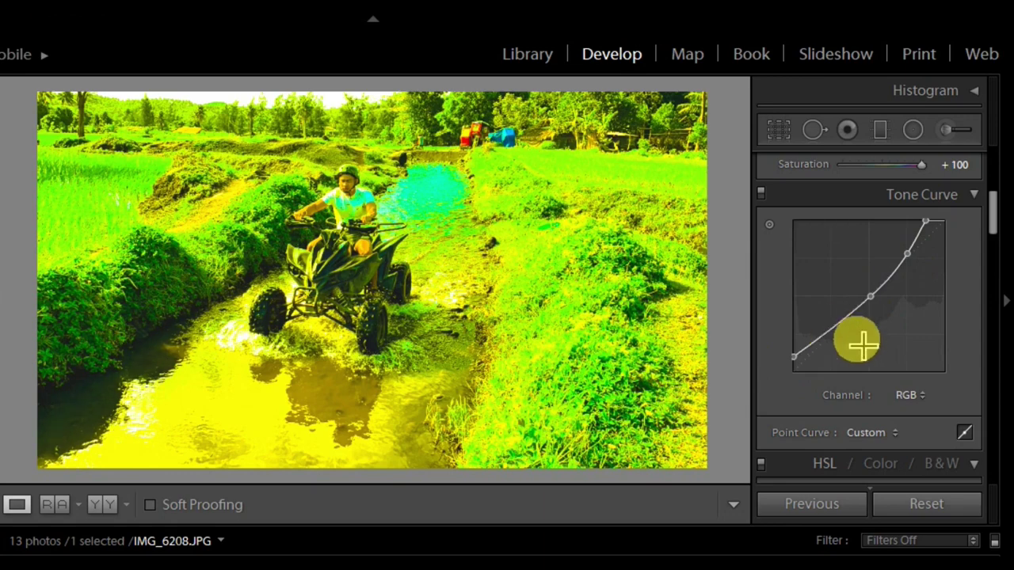
pyautogui.moveTo(868, 314)
pyautogui.mouseDown()
pyautogui.moveTo(867, 290)
pyautogui.moveTo(884, 305)
pyautogui.mouseUp()
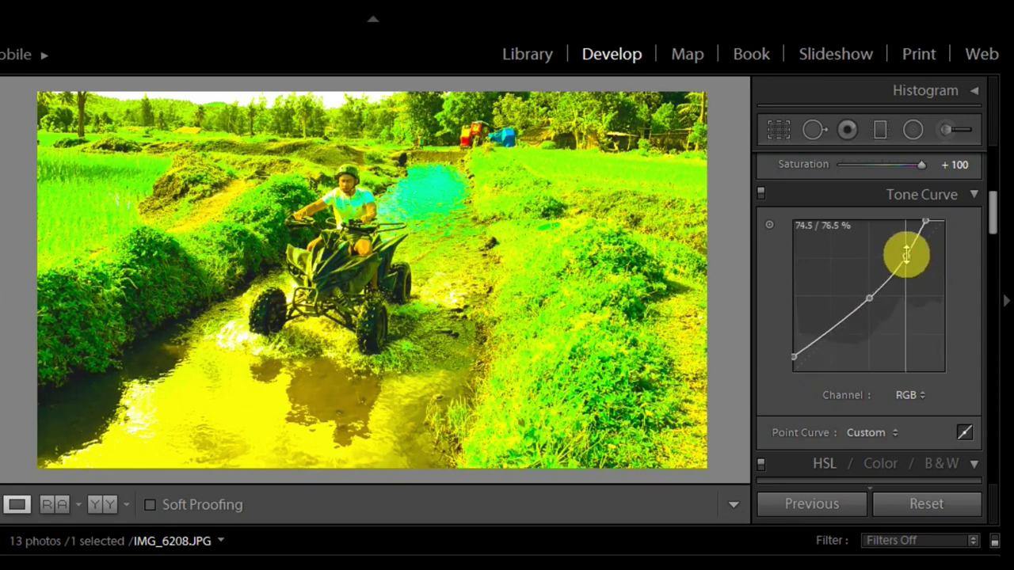
pyautogui.moveTo(905, 253); pyautogui.dragTo(928, 223)
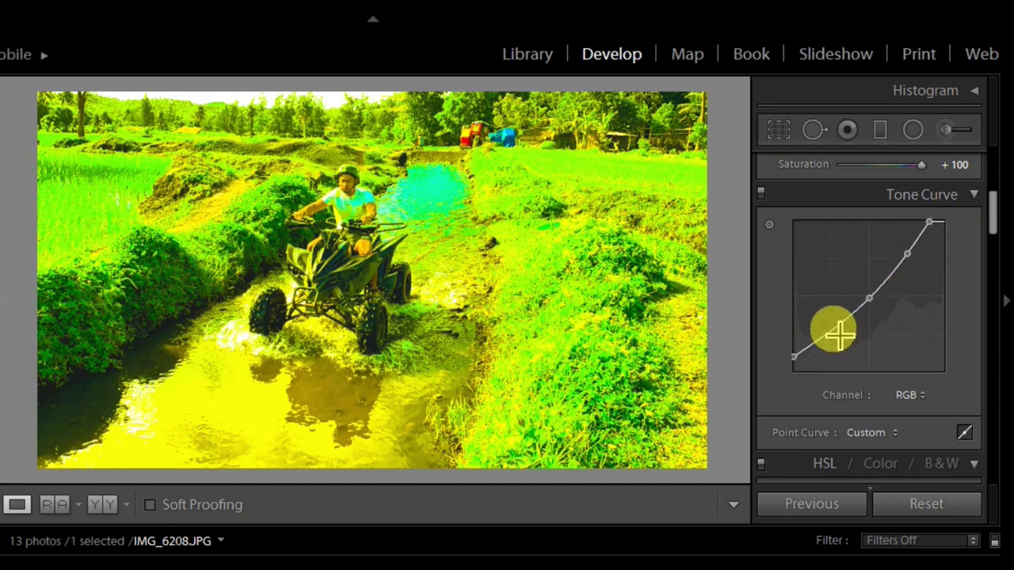
pyautogui.moveTo(909, 254); pyautogui.dragTo(910, 260)
pyautogui.moveTo(833, 337)
pyautogui.mouseDown()
pyautogui.moveTo(829, 330)
pyautogui.moveTo(785, 355)
pyautogui.moveTo(813, 350)
pyautogui.moveTo(833, 330)
pyautogui.mouseUp()
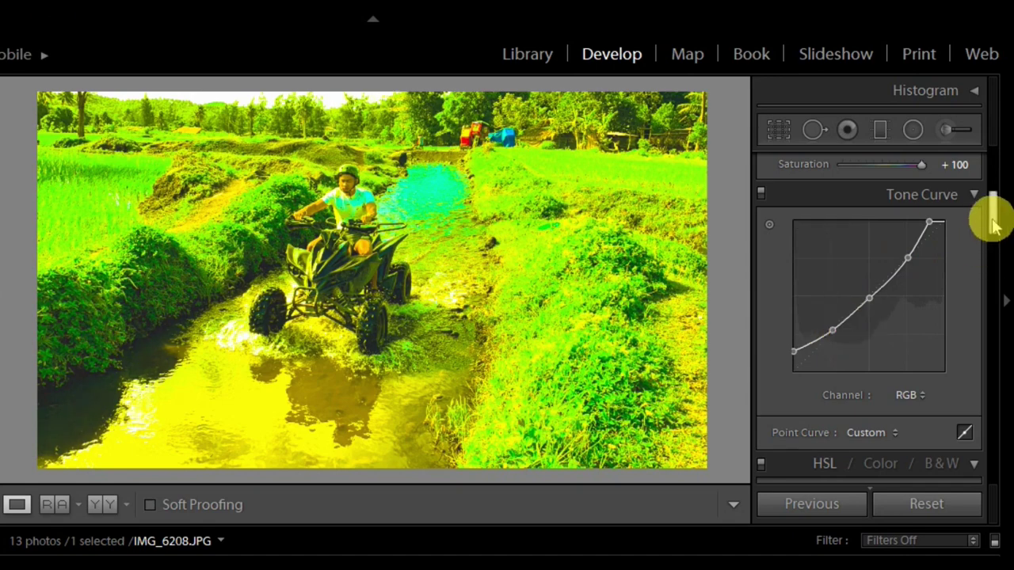
pyautogui.moveTo(990, 219); pyautogui.dragTo(989, 169)
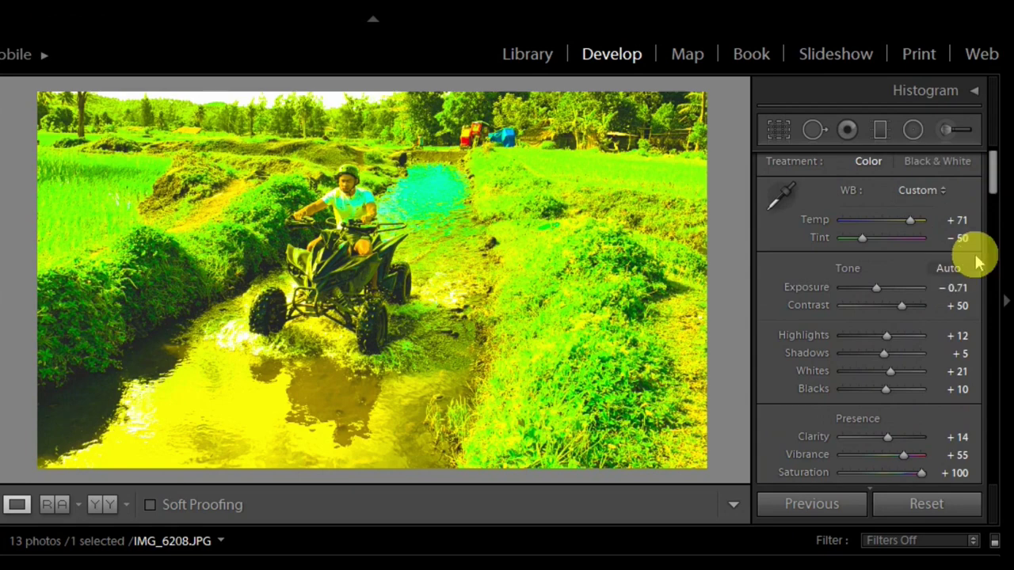
# Cool Temp to +64, drop Saturation to +29 and reduce Vibrance, then show HSL Hue
pyautogui.moveTo(911, 225); pyautogui.dragTo(907, 225)
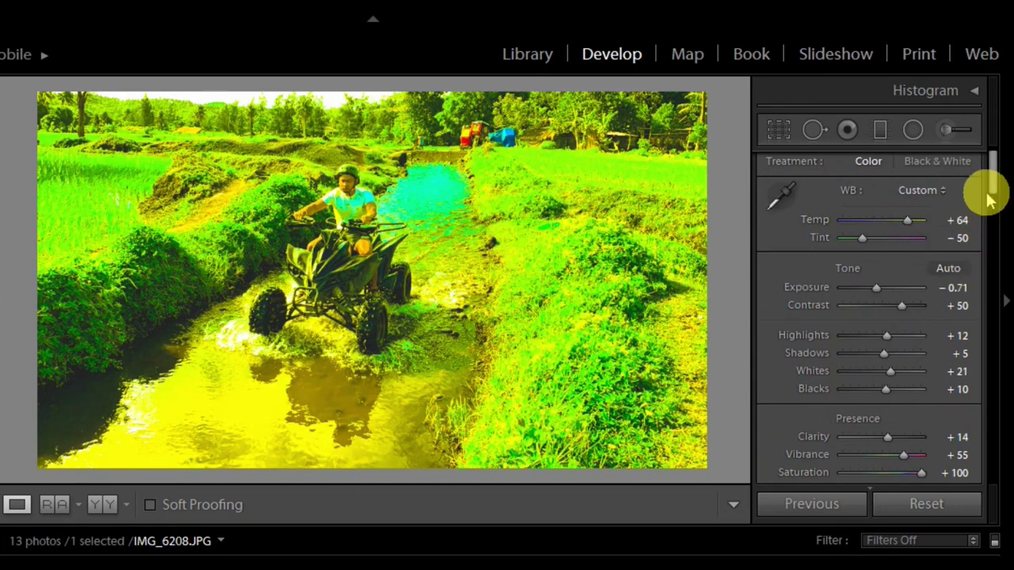
pyautogui.moveTo(991, 186); pyautogui.dragTo(992, 200)
pyautogui.moveTo(922, 376); pyautogui.dragTo(901, 376)
pyautogui.moveTo(994, 196); pyautogui.dragTo(1002, 269)
pyautogui.click(780, 186)
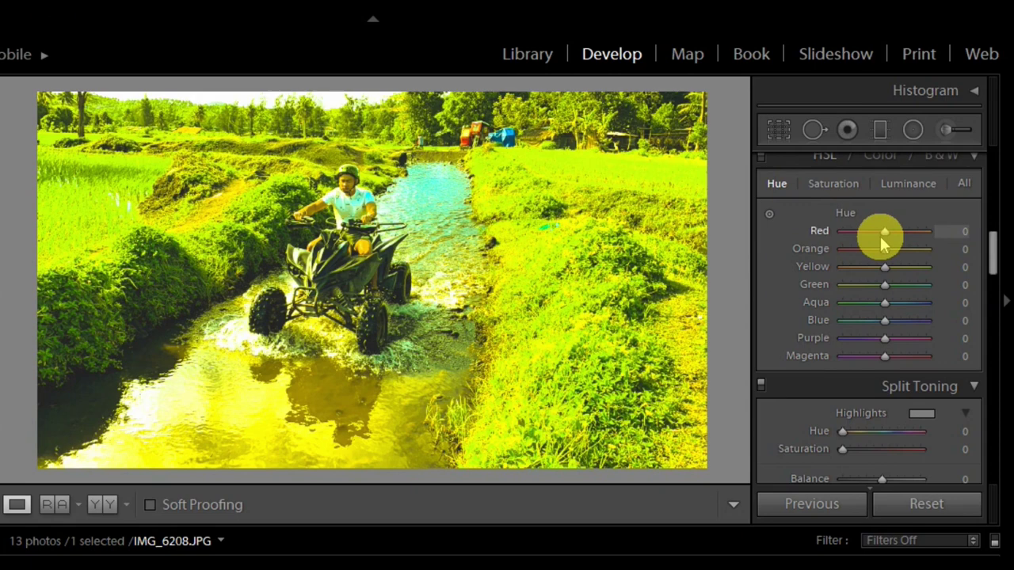
# Shift the HSL Red hue to +11 and the Green hue to about +69
pyautogui.moveTo(884, 231); pyautogui.dragTo(905, 233)
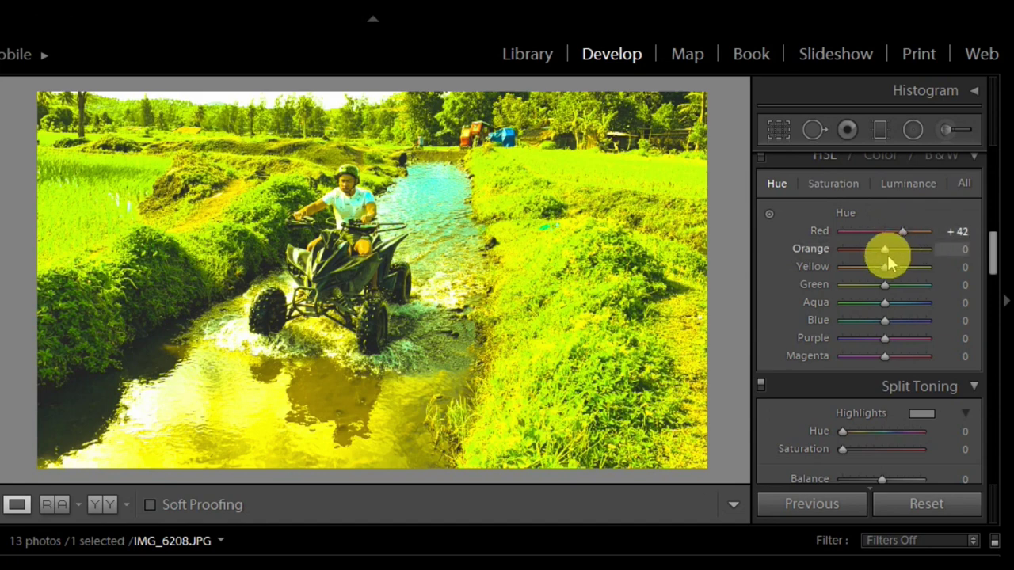
pyautogui.moveTo(887, 240); pyautogui.dragTo(894, 233)
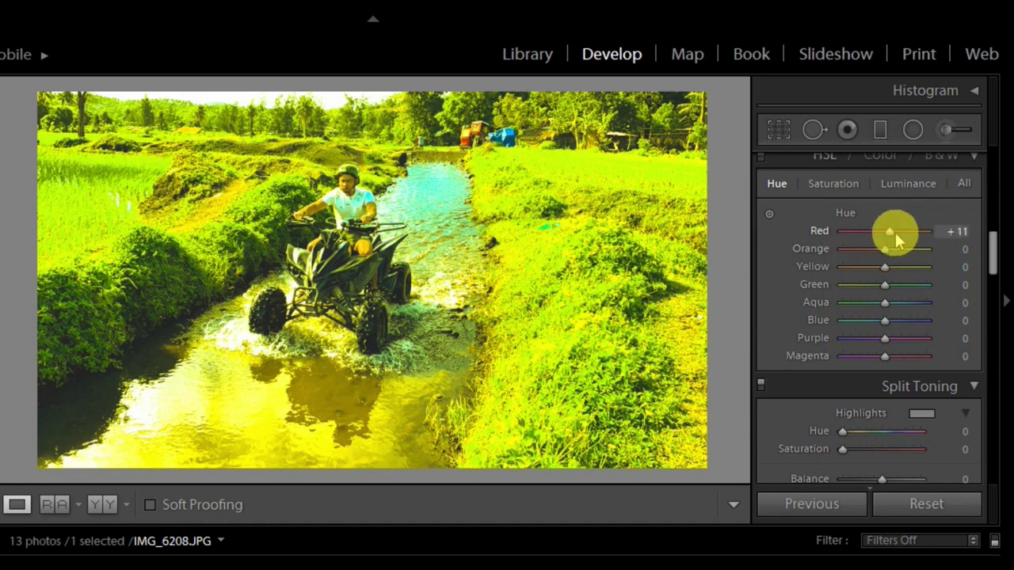
pyautogui.moveTo(905, 292)
pyautogui.mouseDown()
pyautogui.moveTo(906, 281)
pyautogui.moveTo(910, 291)
pyautogui.mouseUp()
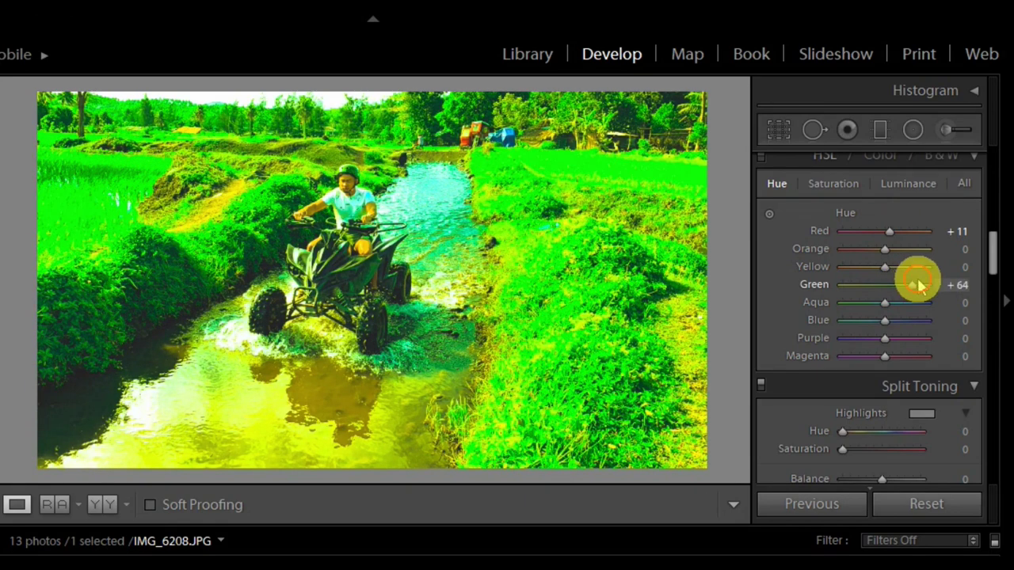
pyautogui.moveTo(919, 285); pyautogui.dragTo(898, 230)
# Set HSL saturation: Red −29, Orange −42, Yellow −64, Green −76, Aqua −13
pyautogui.click(839, 186)
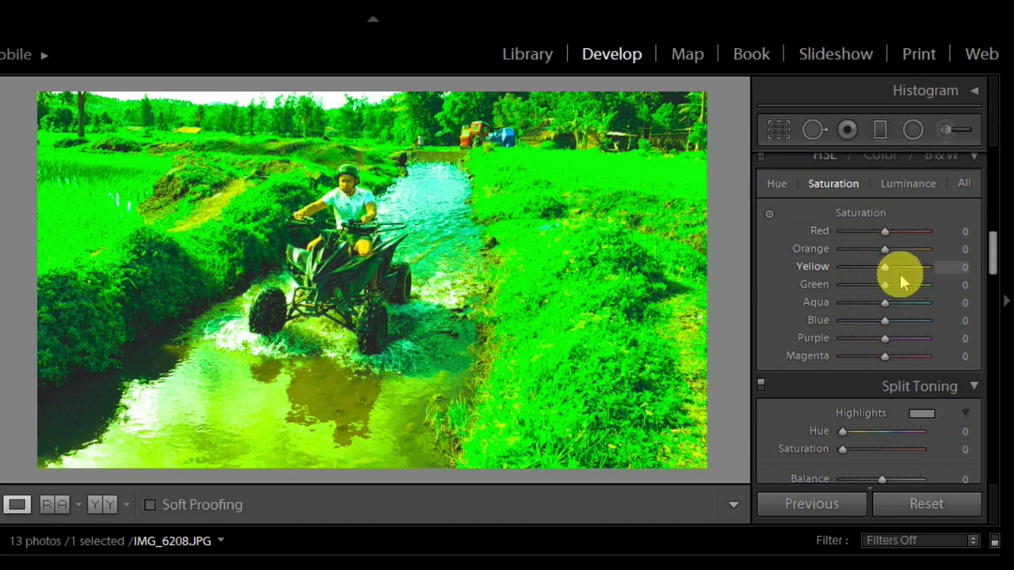
pyautogui.moveTo(883, 269); pyautogui.dragTo(873, 231)
pyautogui.moveTo(860, 285); pyautogui.dragTo(850, 267)
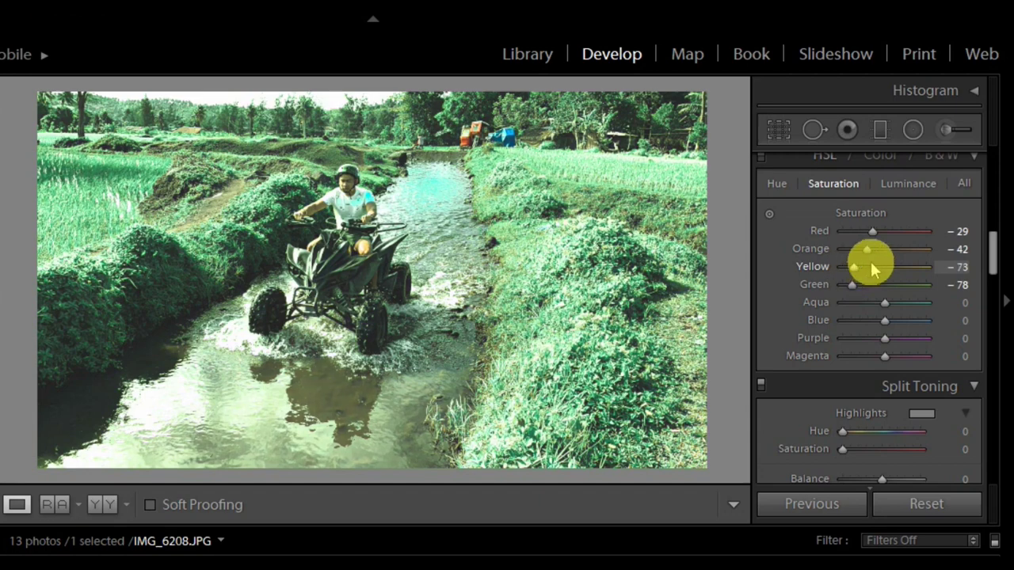
pyautogui.moveTo(885, 305); pyautogui.dragTo(858, 269)
# Raise global Saturation to +52 and boost Vibrance in the Basic panel
pyautogui.moveTo(991, 262); pyautogui.dragTo(993, 203)
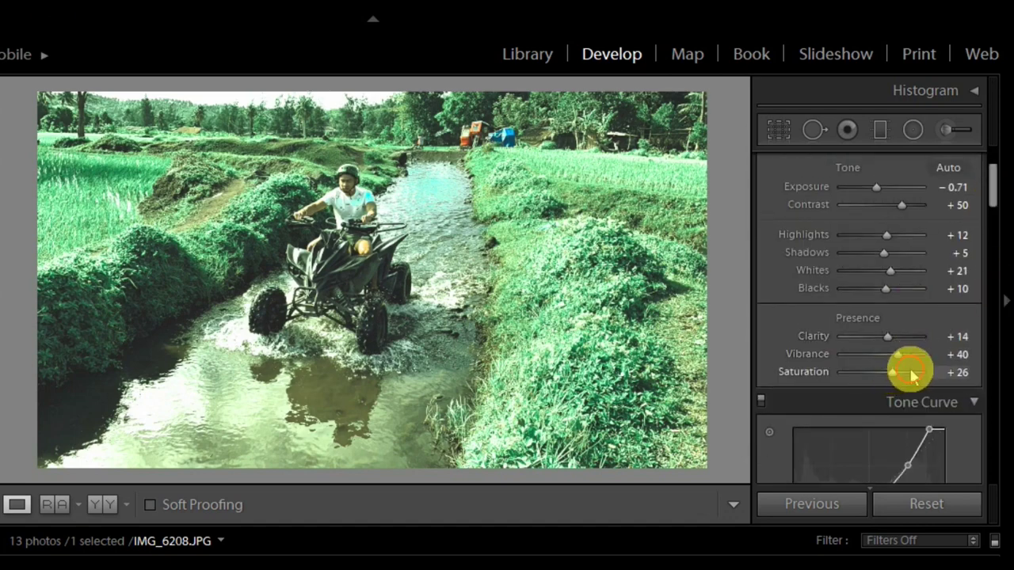
pyautogui.moveTo(912, 378); pyautogui.dragTo(914, 351)
pyautogui.moveTo(991, 195); pyautogui.dragTo(1003, 253)
# Raise HSL Red luminance to +29 and start brightening Orange luminance
pyautogui.scroll(1, 987, 254)
pyautogui.hotkey('ctrl', 'alt', 'shift', 'l')
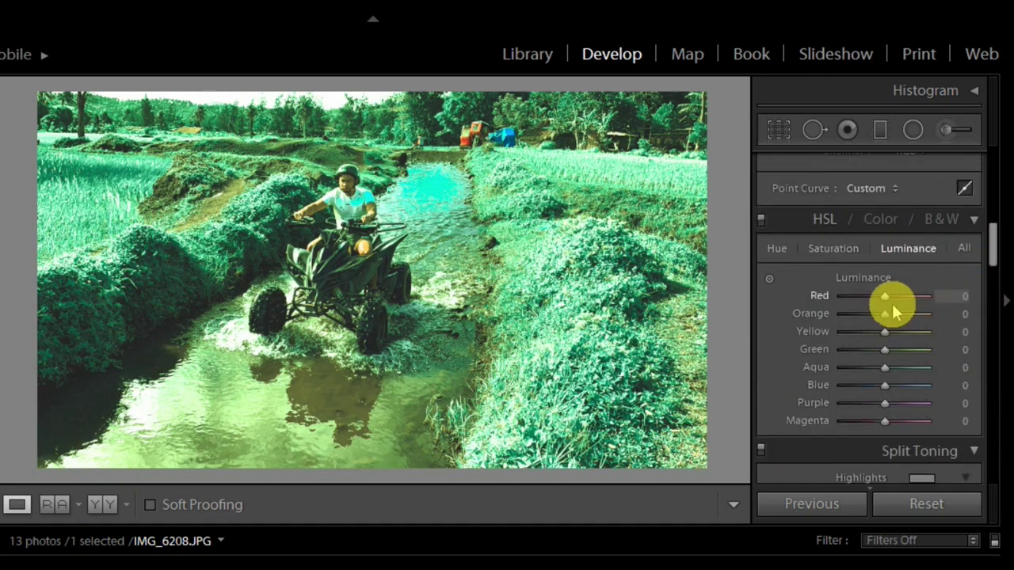
pyautogui.moveTo(893, 301); pyautogui.dragTo(861, 305)
pyautogui.click(843, 250)
pyautogui.click(913, 247)
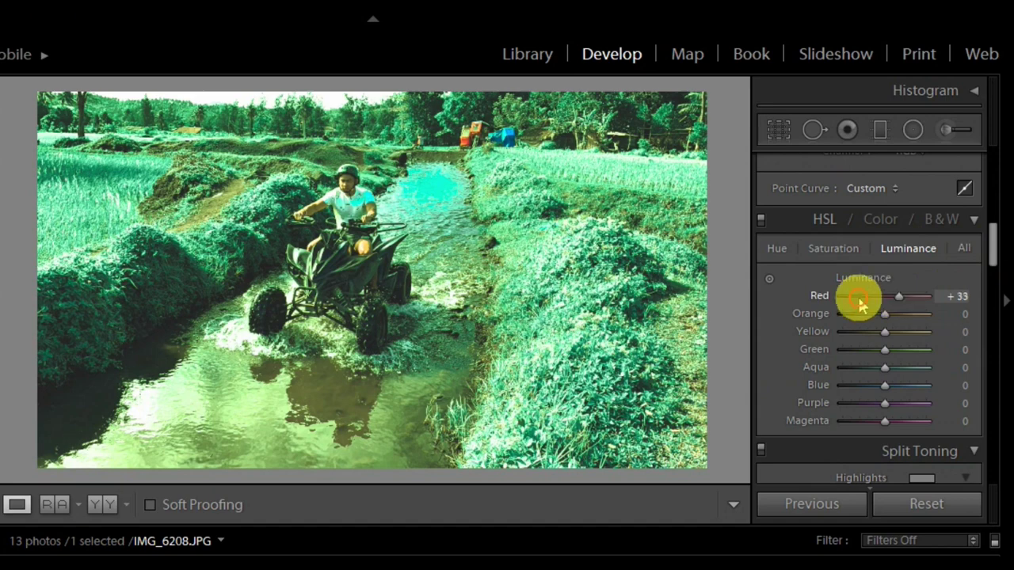
pyautogui.click(886, 317)
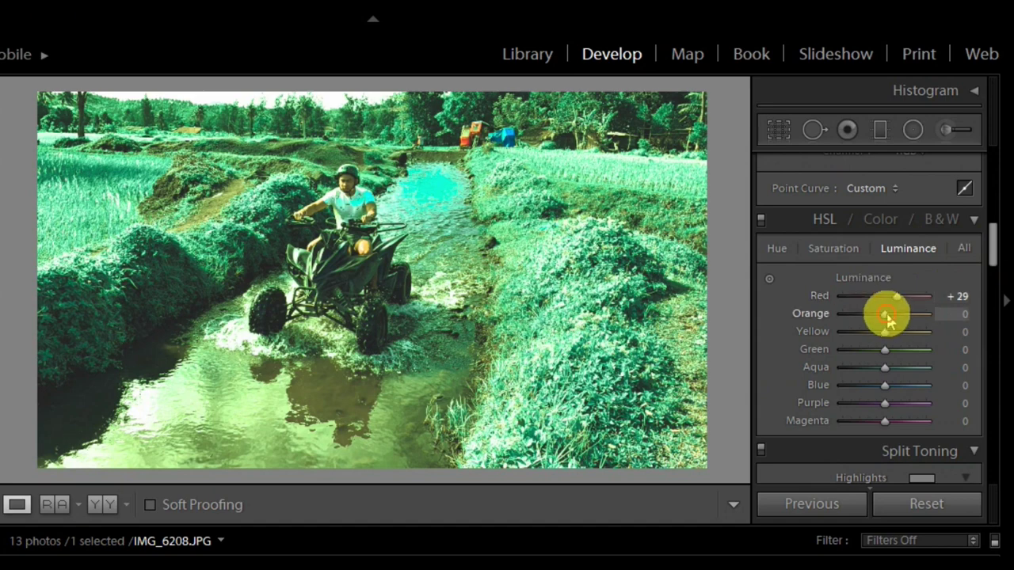
pyautogui.moveTo(887, 318)
pyautogui.mouseDown()
pyautogui.moveTo(914, 356)
pyautogui.moveTo(892, 355)
pyautogui.moveTo(889, 333)
pyautogui.moveTo(909, 344)
pyautogui.moveTo(892, 318)
pyautogui.mouseUp()
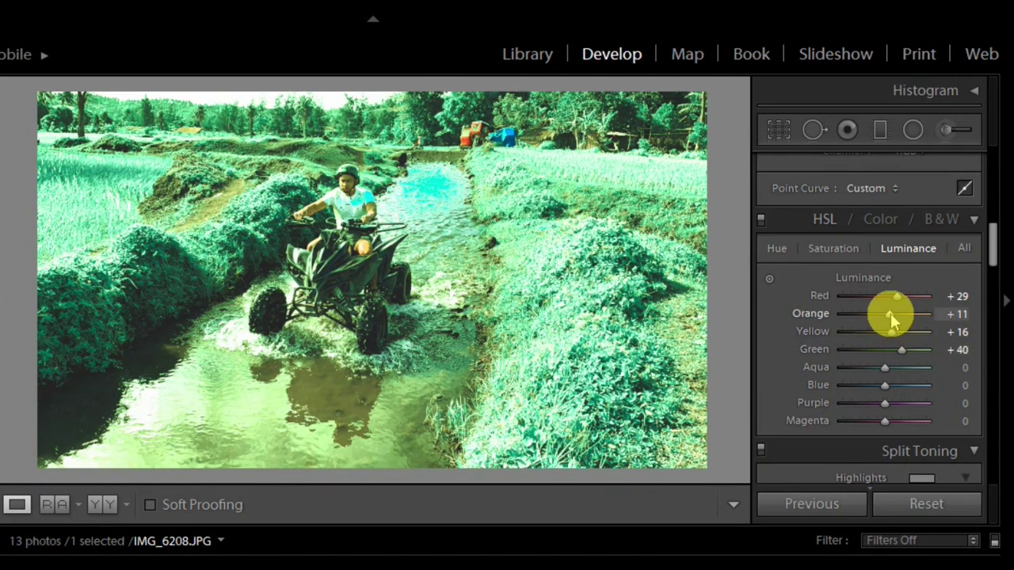
# Set Orange luminance to +16 and Yellow to +20, returning Green luminance to 0
pyautogui.click(780, 249)
pyautogui.click(833, 249)
pyautogui.click(908, 249)
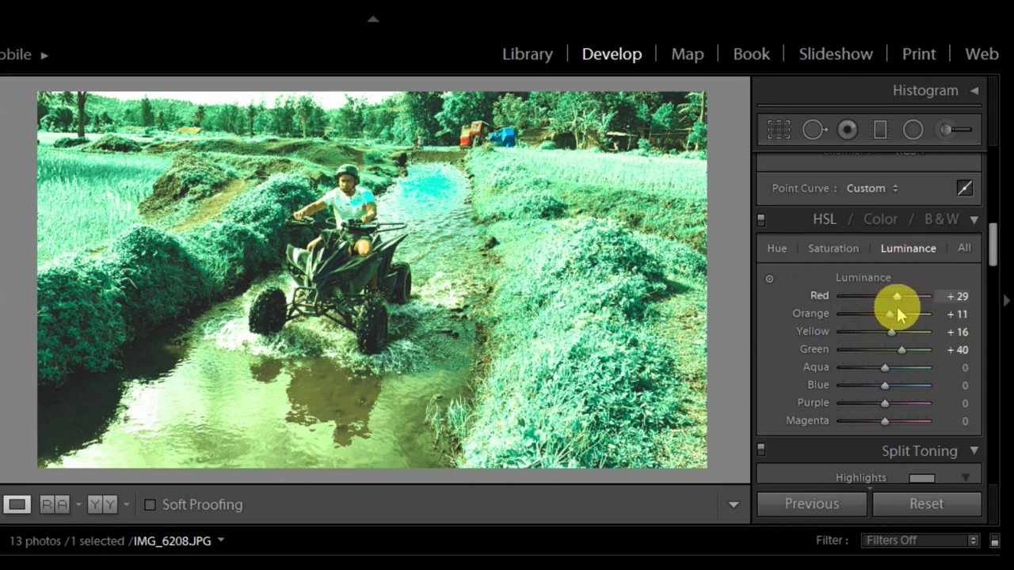
pyautogui.moveTo(891, 314)
pyautogui.mouseDown()
pyautogui.moveTo(905, 315)
pyautogui.moveTo(892, 314)
pyautogui.moveTo(885, 294)
pyautogui.moveTo(891, 315)
pyautogui.mouseUp()
pyautogui.moveTo(893, 333)
pyautogui.mouseDown()
pyautogui.moveTo(880, 352)
pyautogui.moveTo(893, 351)
pyautogui.mouseUp()
pyautogui.moveTo(992, 253); pyautogui.dragTo(997, 285)
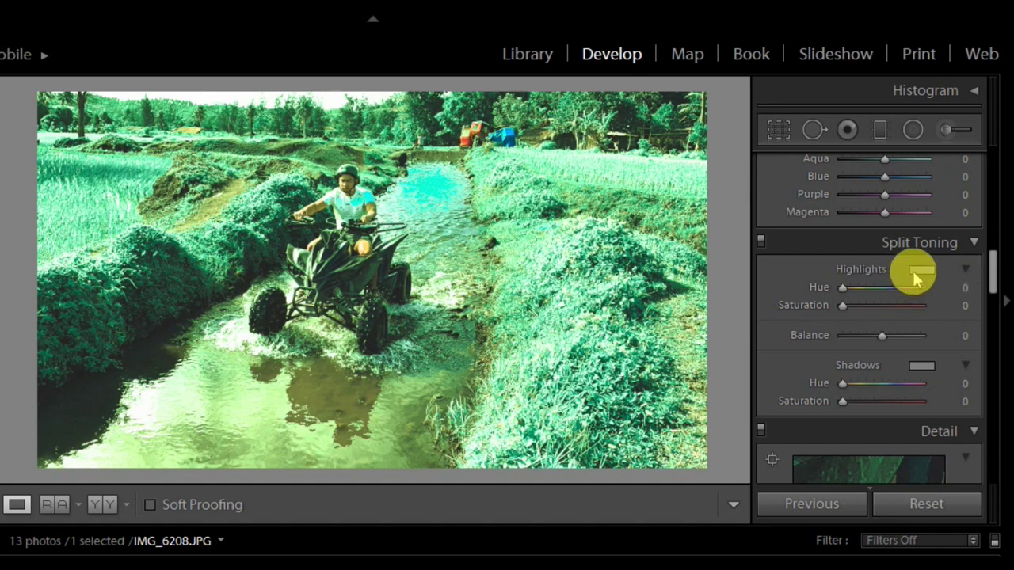
# Split-tone highlights to hue 236, saturation 50, and shadows to hue 227, saturation 50
pyautogui.moveTo(843, 289); pyautogui.dragTo(895, 295)
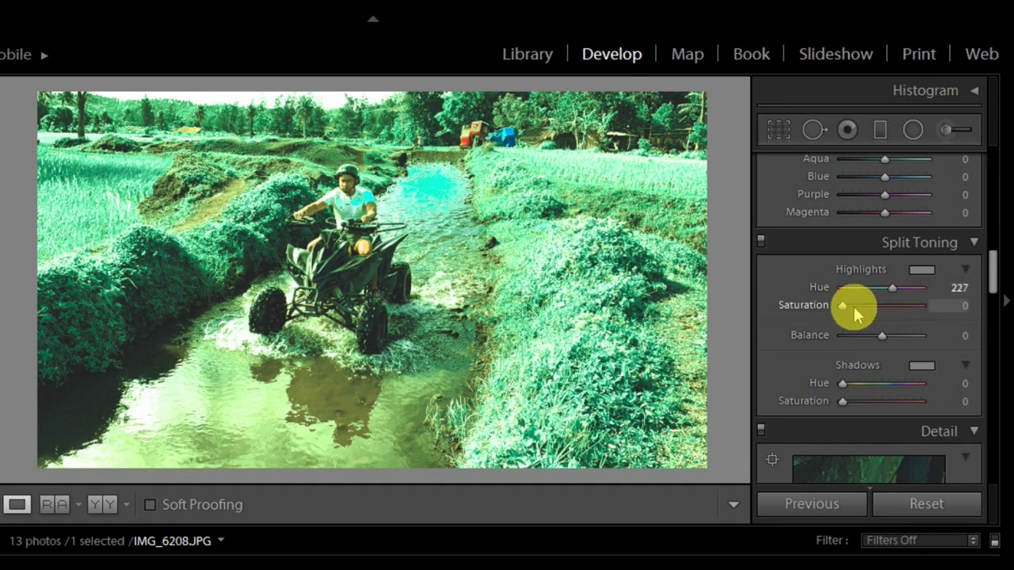
pyautogui.moveTo(850, 312); pyautogui.dragTo(899, 335)
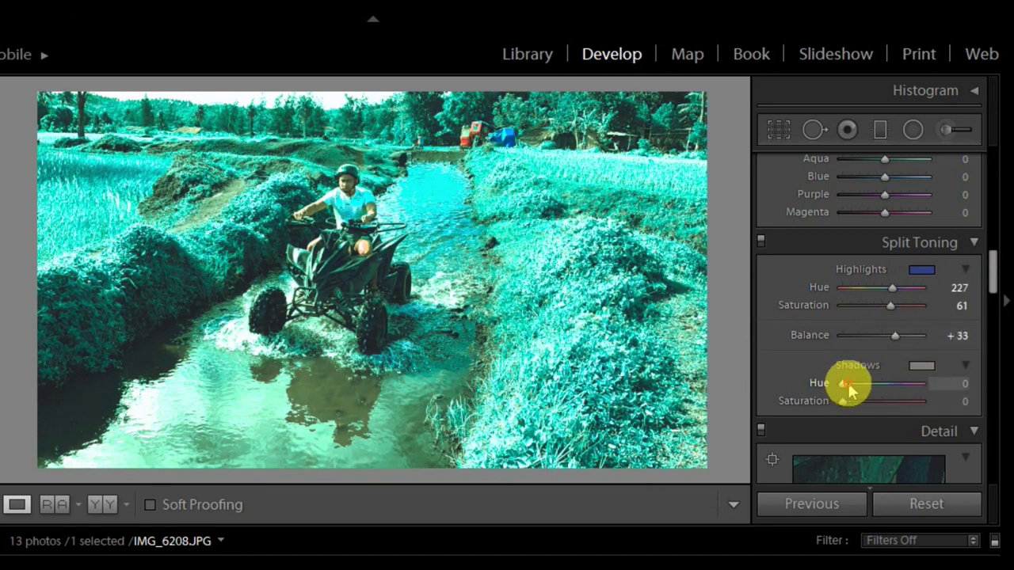
pyautogui.moveTo(846, 385); pyautogui.dragTo(878, 401)
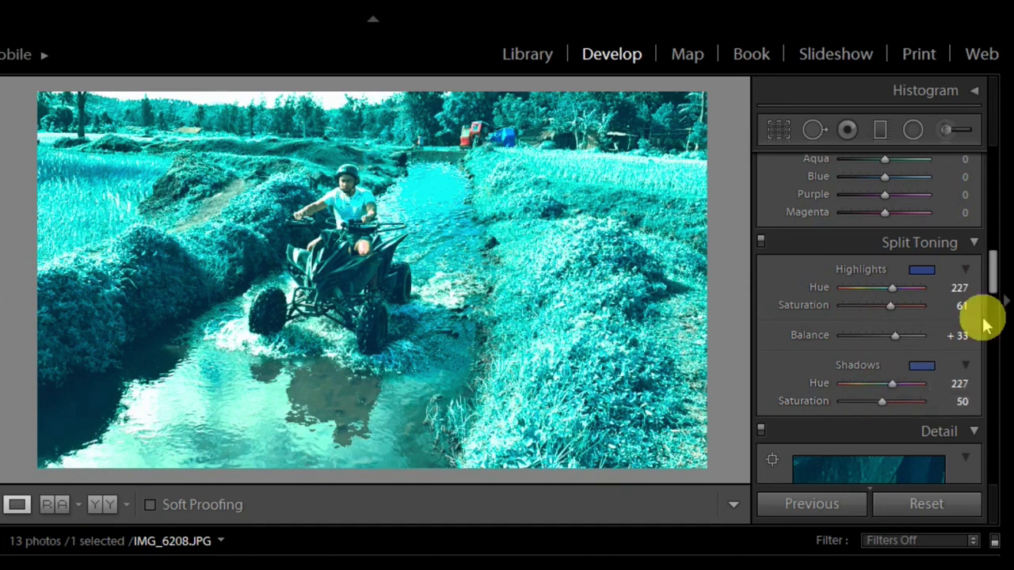
pyautogui.click(900, 290)
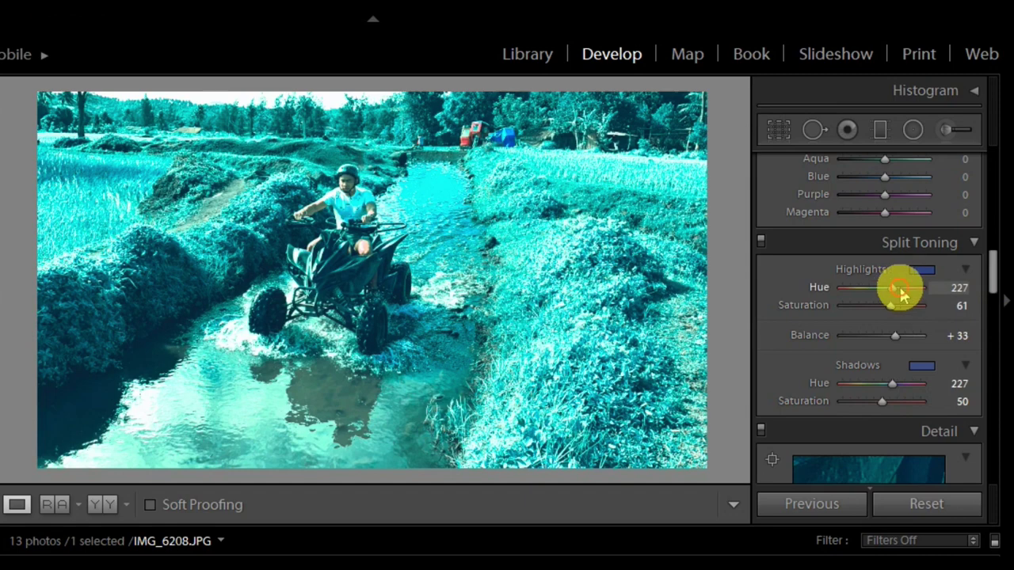
pyautogui.moveTo(901, 295); pyautogui.dragTo(904, 290)
pyautogui.moveTo(891, 305); pyautogui.dragTo(895, 336)
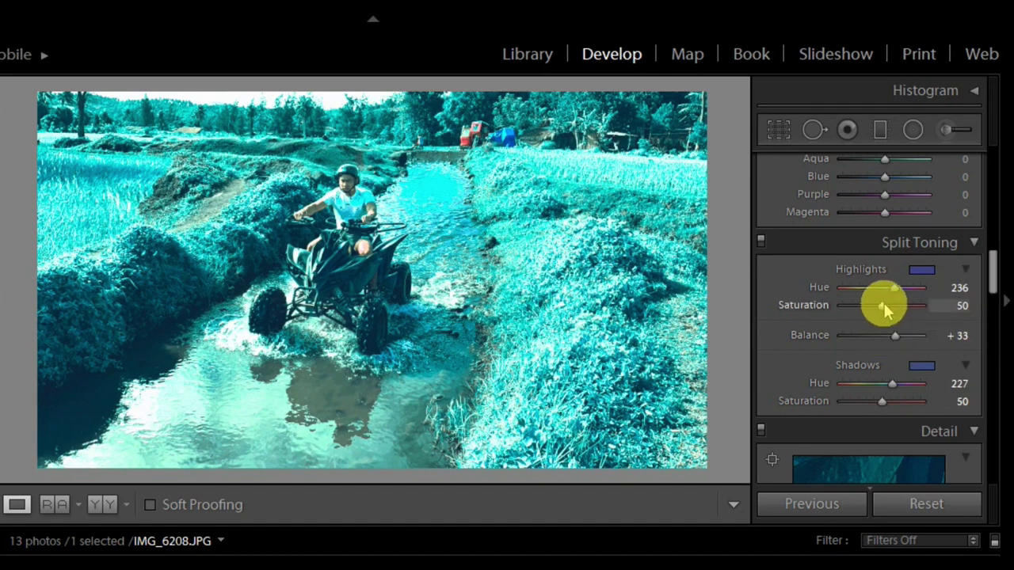
# Brighten Green slightly in HSL Luminance and show the Saturation values, with Green at -84
pyautogui.moveTo(990, 294); pyautogui.dragTo(989, 246)
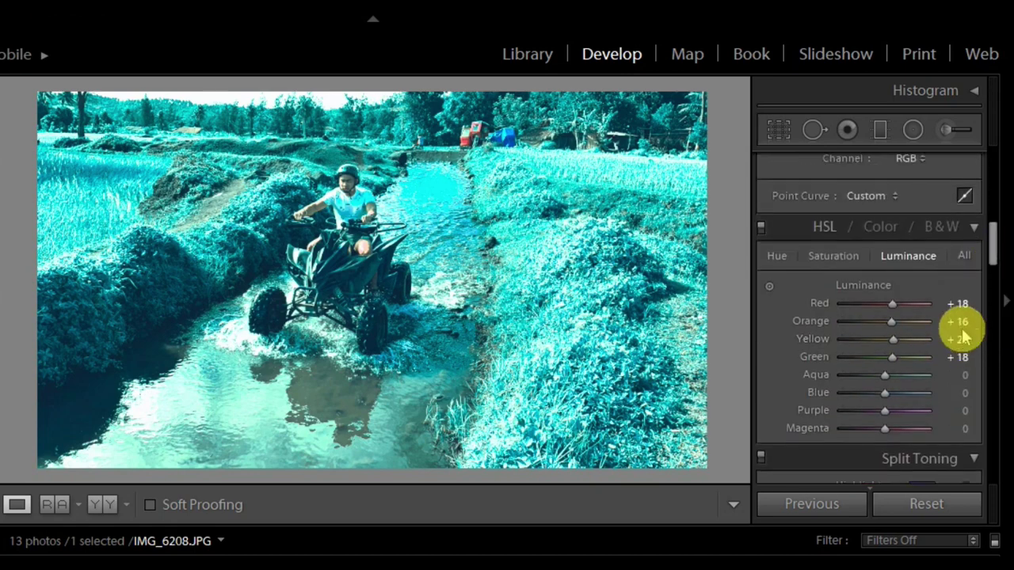
pyautogui.moveTo(893, 359); pyautogui.dragTo(849, 356)
pyautogui.click(832, 256)
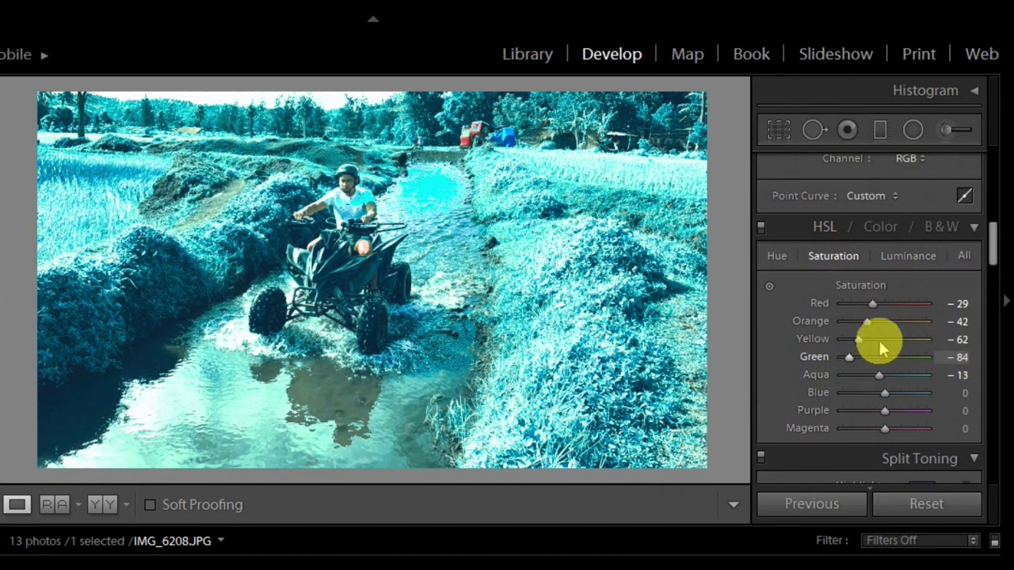
# Push the Green hue further toward blue on the HSL Hue tab
pyautogui.click(776, 255)
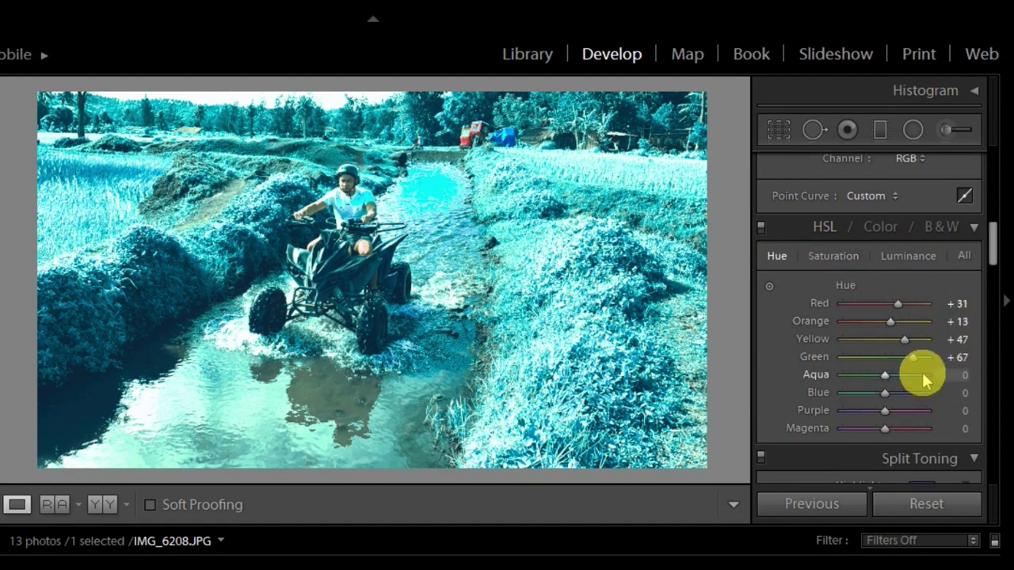
pyautogui.click(925, 357)
pyautogui.moveTo(926, 361); pyautogui.dragTo(912, 356)
# Reshape the RGB tone curve: black lifted to 20%, midpoint near 47.5/51.4, white at 89/98
pyautogui.moveTo(990, 254); pyautogui.dragTo(996, 214)
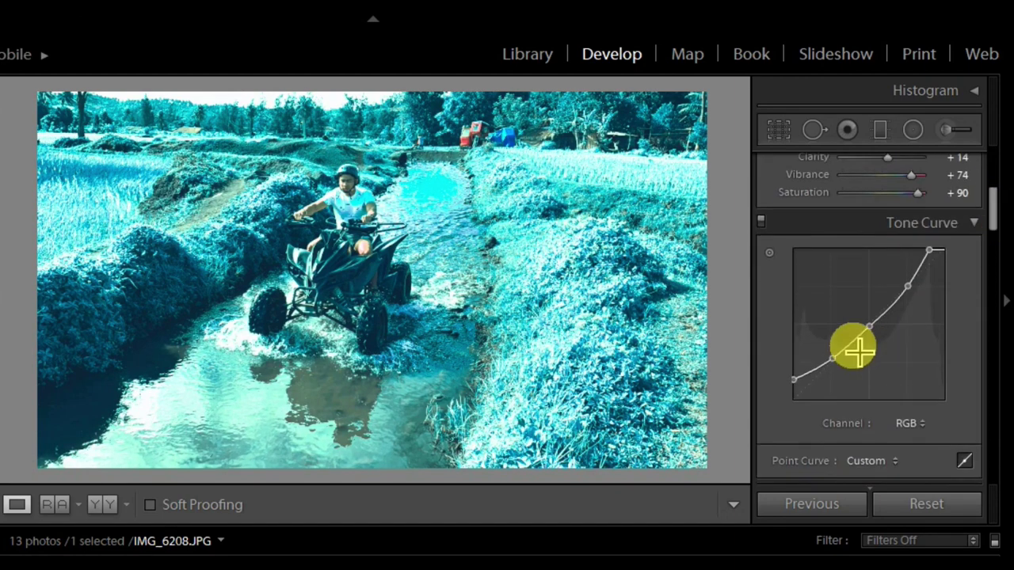
pyautogui.moveTo(868, 354); pyautogui.dragTo(906, 344)
pyautogui.click(907, 286)
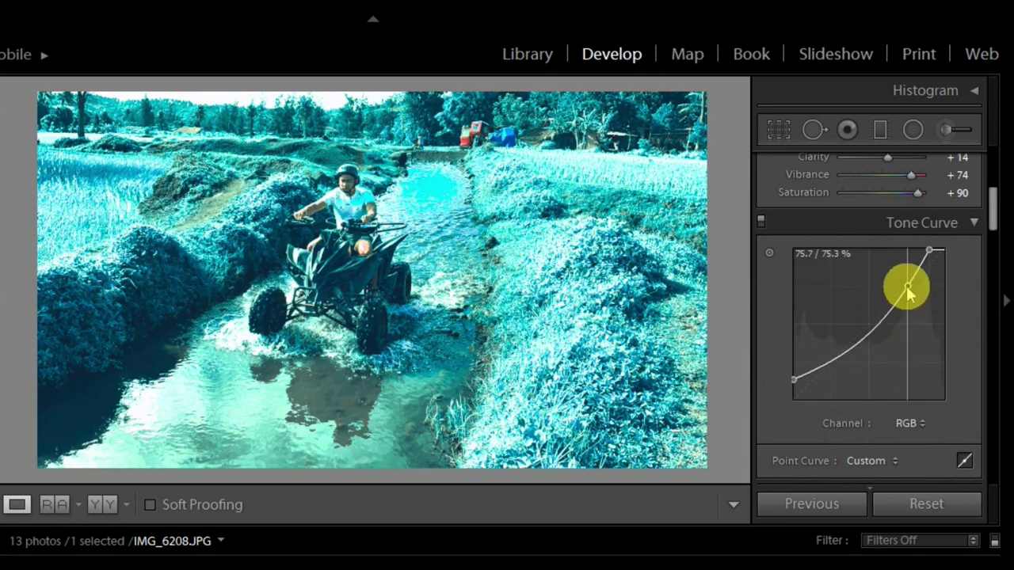
pyautogui.moveTo(908, 290); pyautogui.dragTo(866, 323)
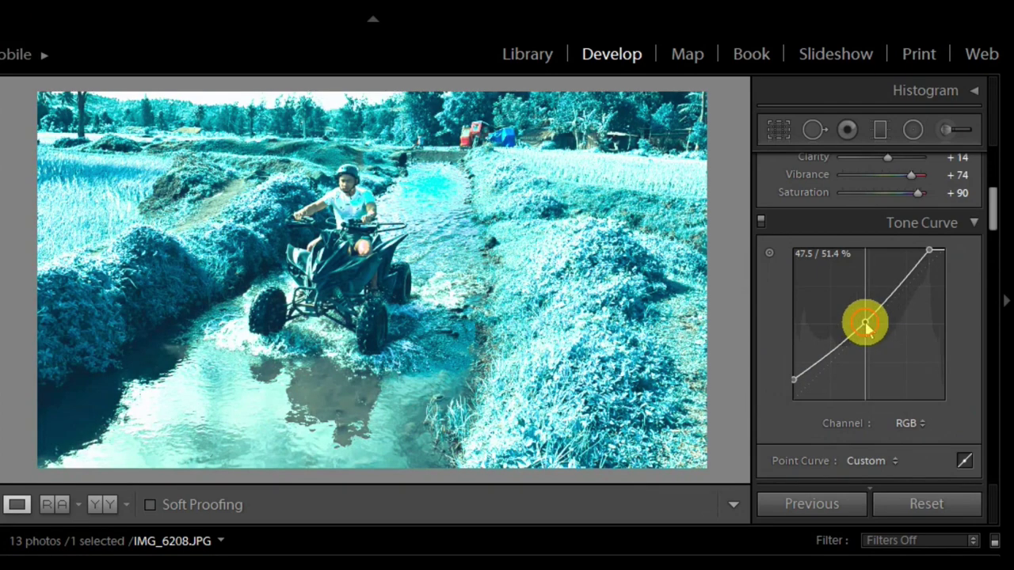
pyautogui.moveTo(794, 379); pyautogui.dragTo(786, 369)
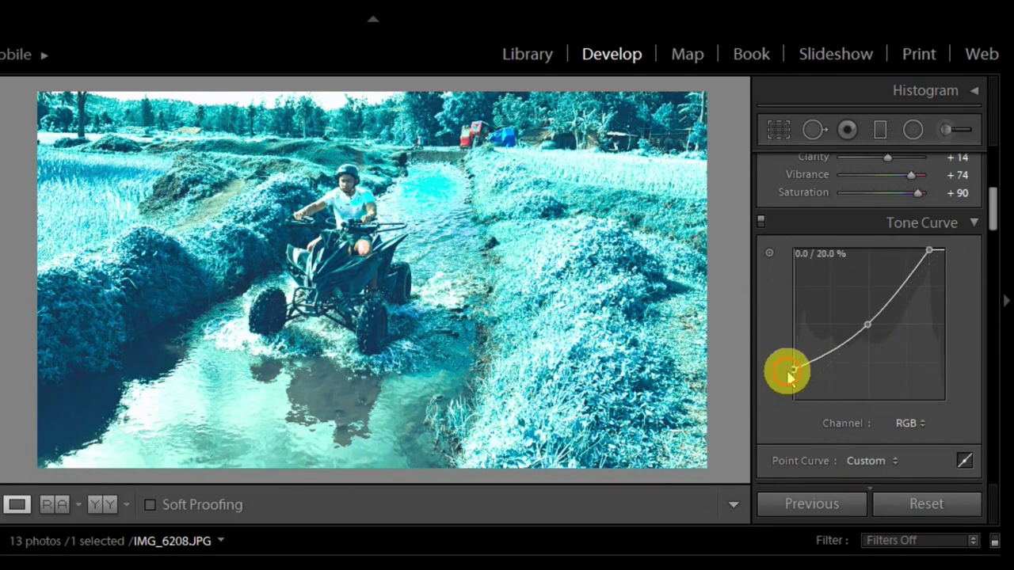
pyautogui.moveTo(930, 252); pyautogui.dragTo(928, 249)
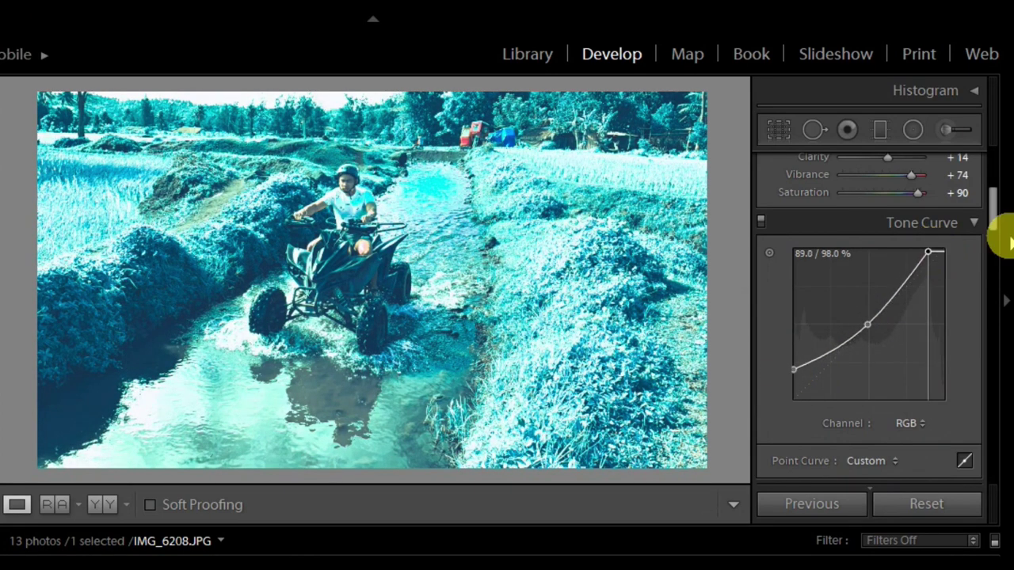
pyautogui.click(1000, 217)
pyautogui.click(997, 285)
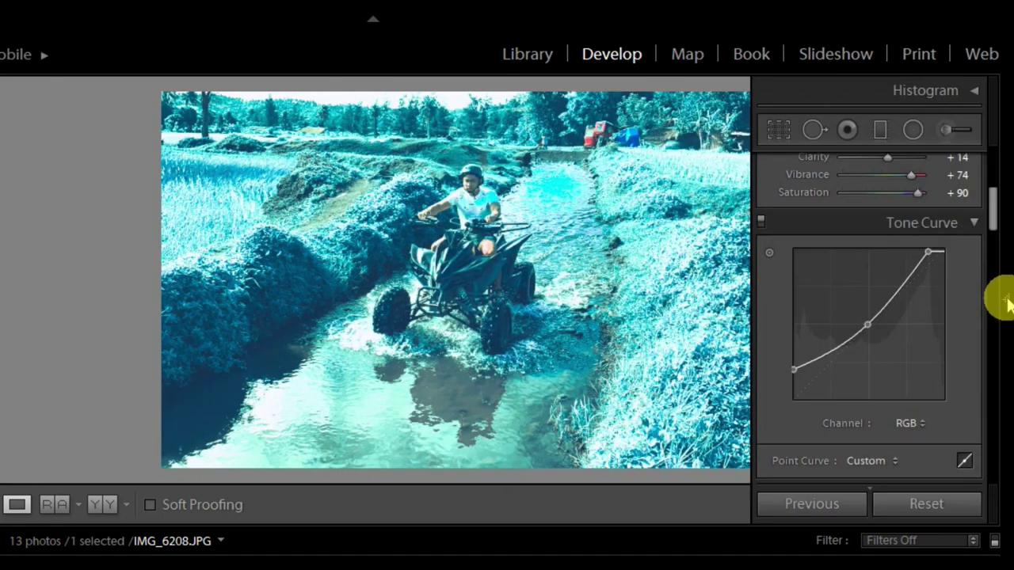
# Darken Exposure to -1.31 and set white balance to Temp +40, Tint -10
pyautogui.moveTo(996, 245); pyautogui.dragTo(989, 163)
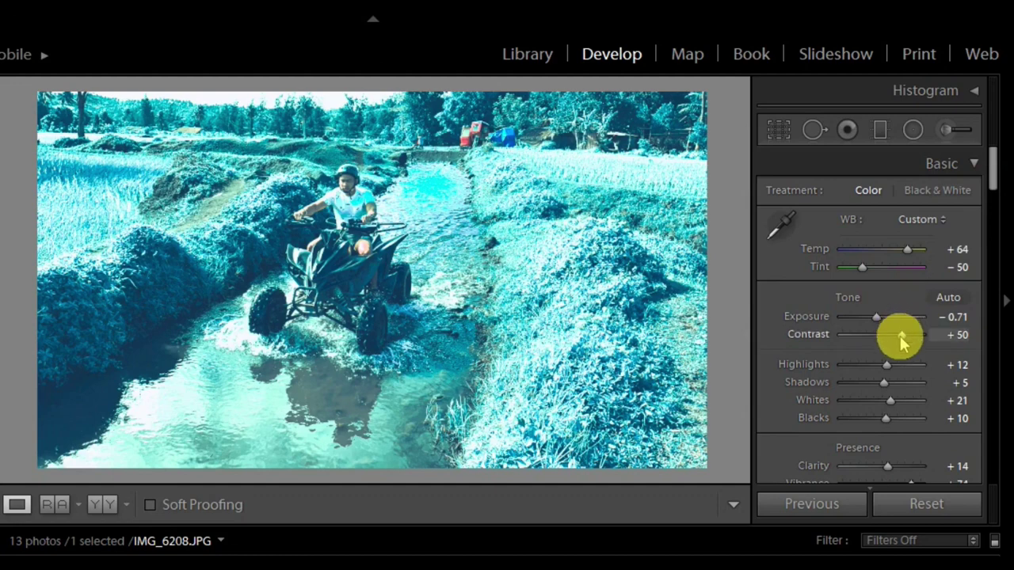
pyautogui.moveTo(877, 317)
pyautogui.mouseDown()
pyautogui.moveTo(888, 317)
pyautogui.moveTo(871, 316)
pyautogui.mouseUp()
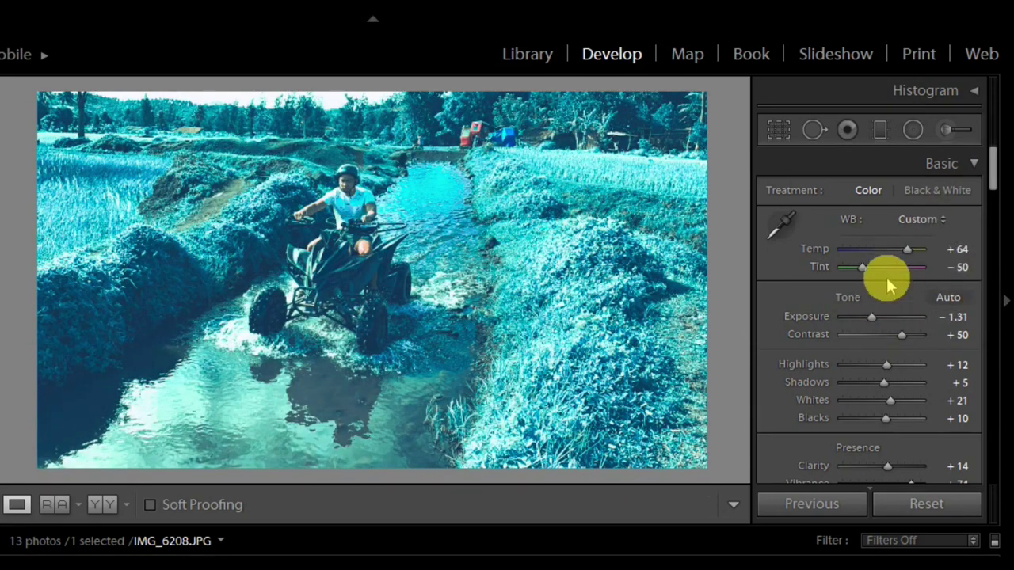
pyautogui.moveTo(895, 255); pyautogui.dragTo(878, 270)
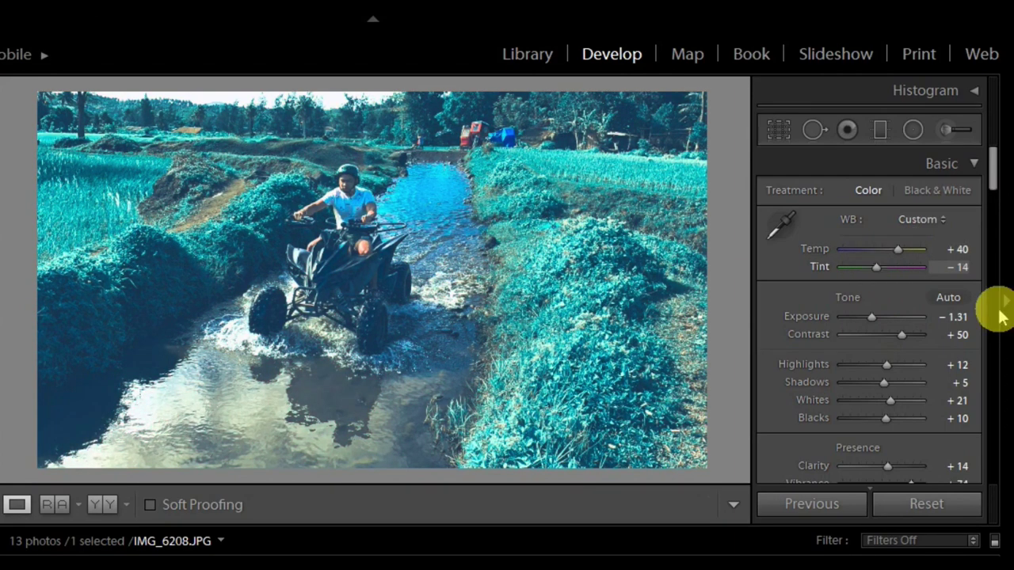
pyautogui.doubleClick(874, 272)
pyautogui.moveTo(871, 271); pyautogui.dragTo(877, 270)
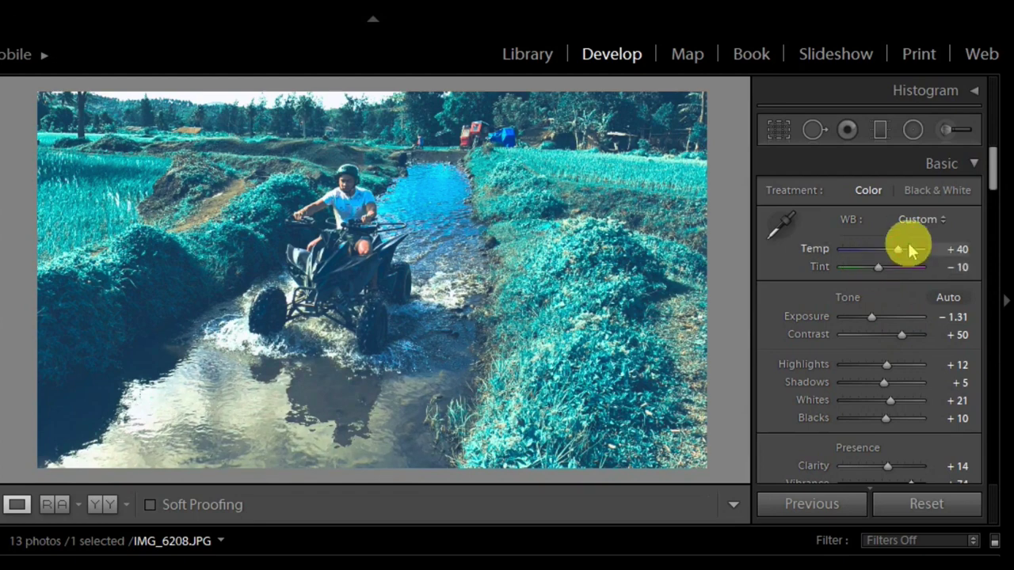
pyautogui.moveTo(992, 182); pyautogui.dragTo(1005, 277)
# Set Green saturation to -100 and Green hue to -100 in HSL
pyautogui.click(655, 356)
pyautogui.click(595, 374)
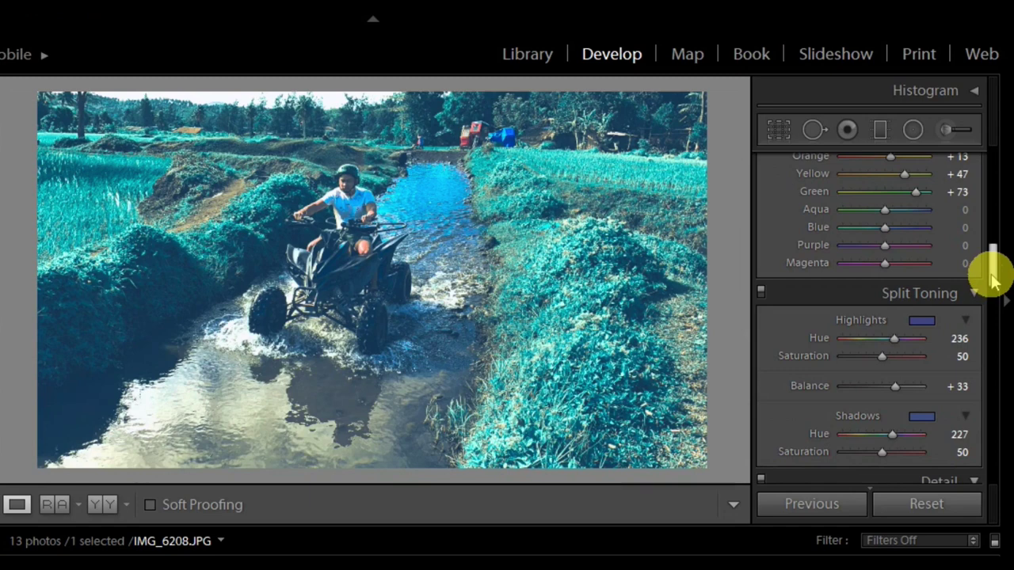
pyautogui.moveTo(992, 273); pyautogui.dragTo(993, 270)
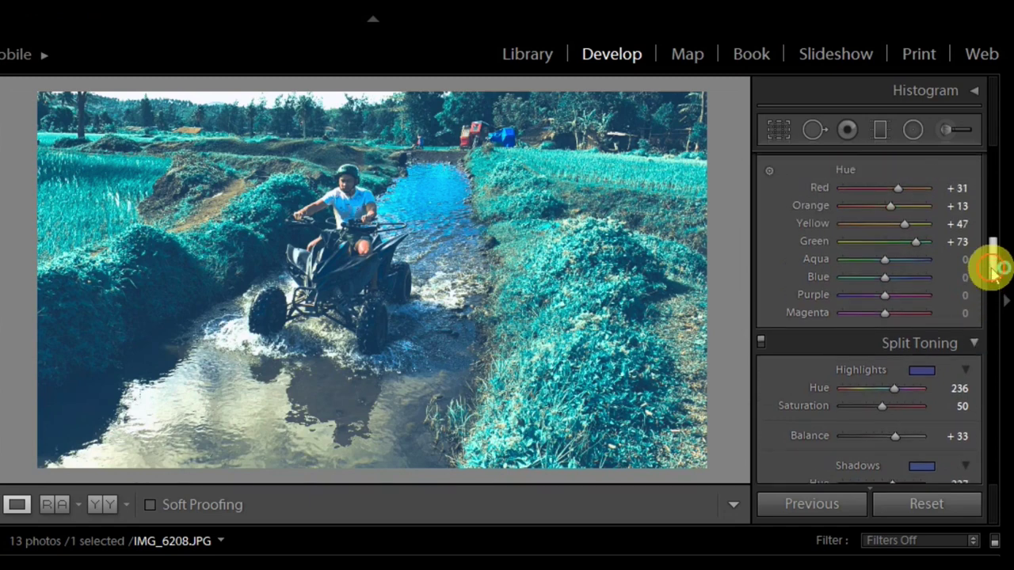
pyautogui.moveTo(993, 269); pyautogui.dragTo(990, 249)
pyautogui.click(853, 207)
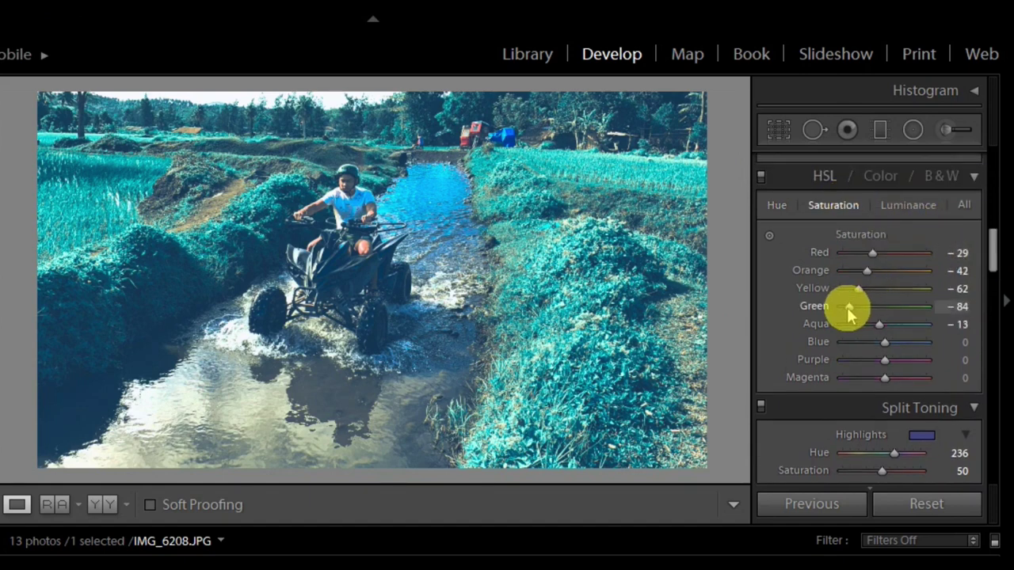
pyautogui.moveTo(848, 307); pyautogui.dragTo(822, 317)
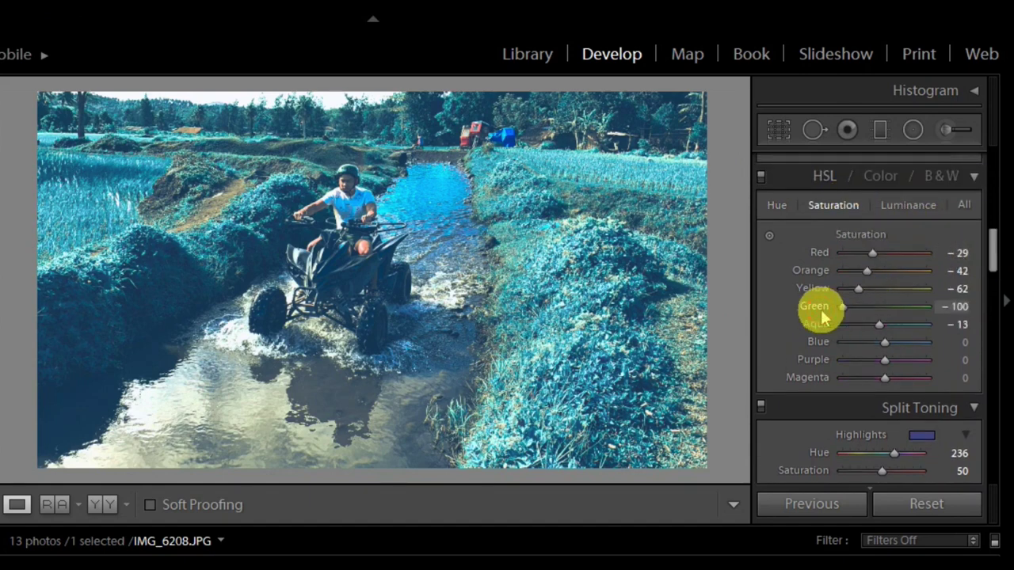
pyautogui.click(779, 205)
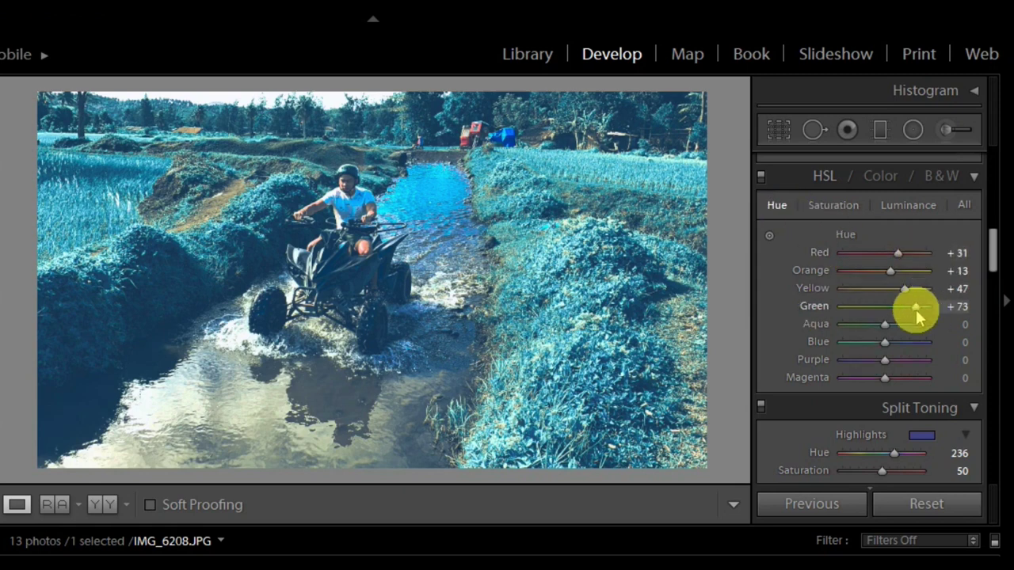
pyautogui.moveTo(916, 309); pyautogui.dragTo(827, 312)
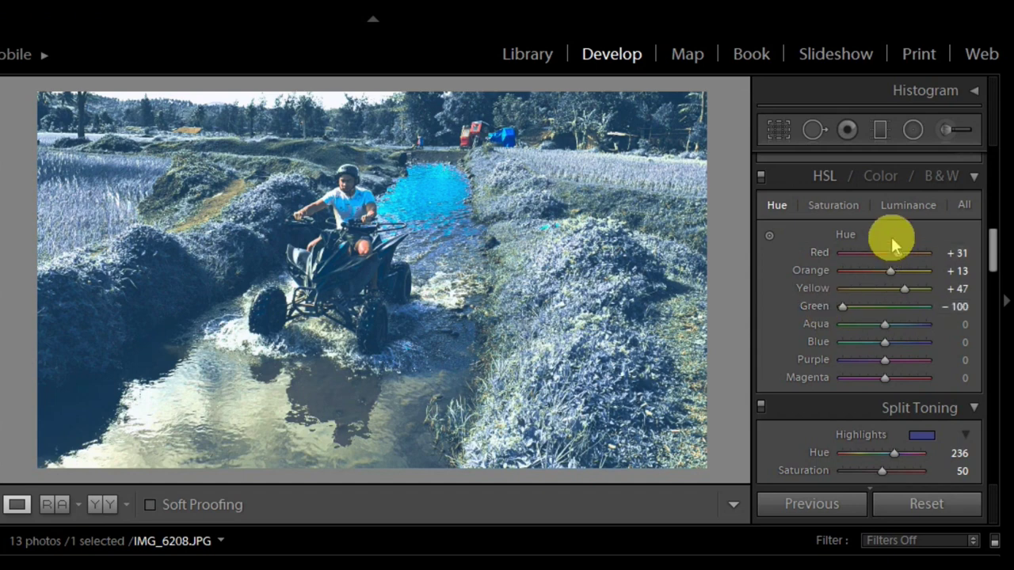
# Raise Green luminance to +62 and lower Yellow saturation to -67
pyautogui.click(911, 206)
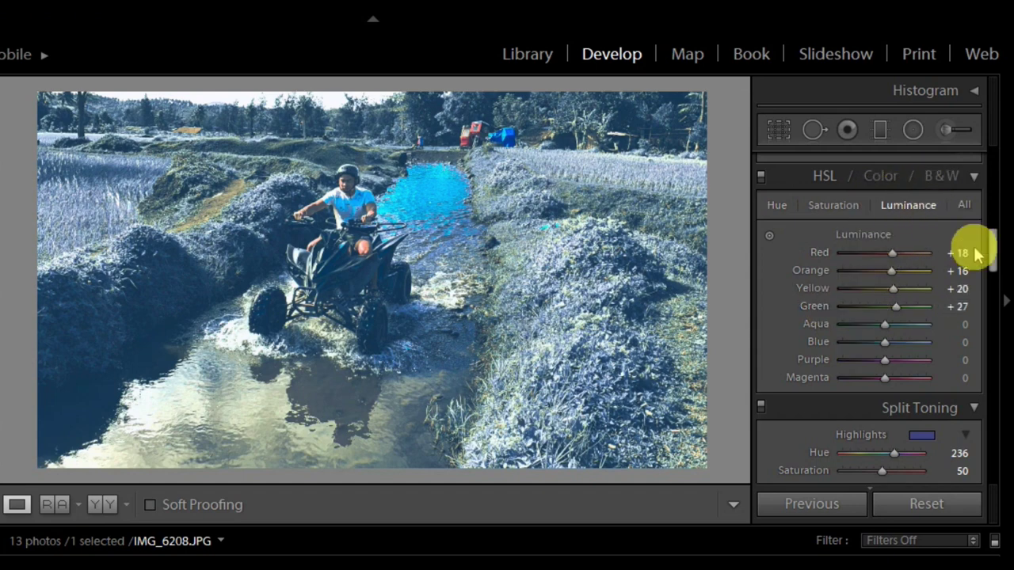
pyautogui.moveTo(900, 313)
pyautogui.mouseDown()
pyautogui.moveTo(921, 310)
pyautogui.moveTo(912, 308)
pyautogui.mouseUp()
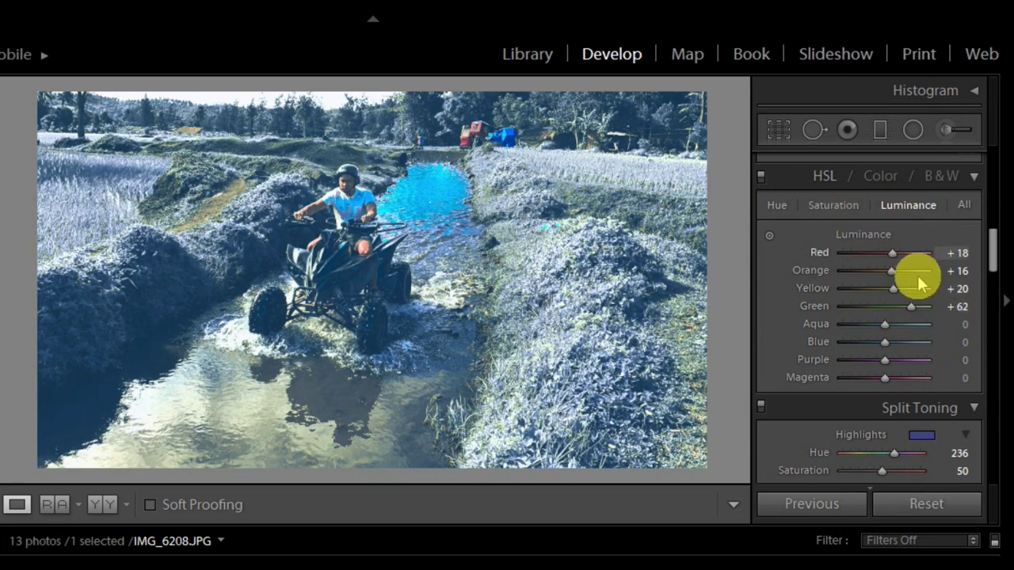
pyautogui.click(828, 206)
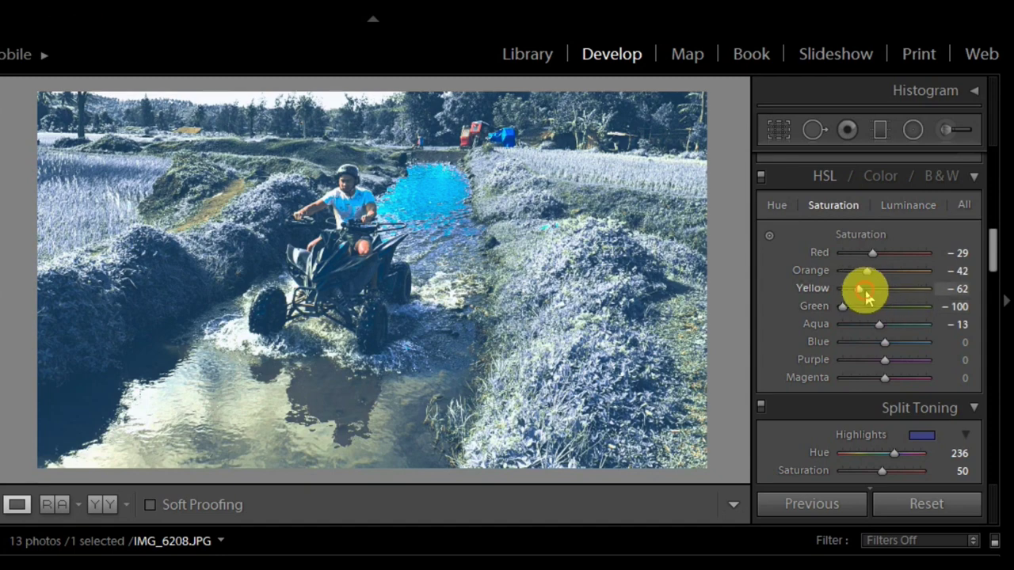
pyautogui.moveTo(868, 297); pyautogui.dragTo(864, 296)
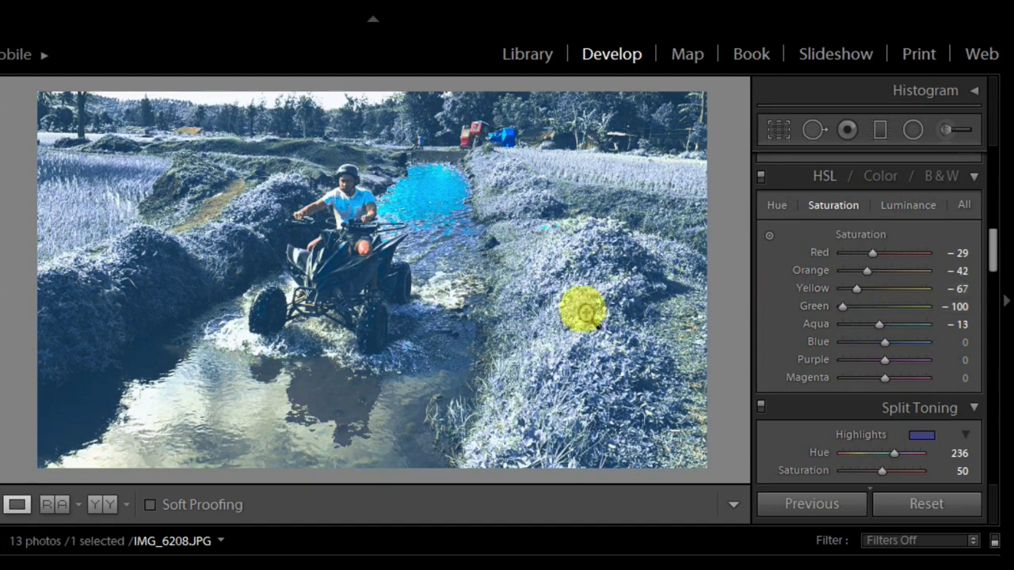
pyautogui.click(602, 321)
pyautogui.click(625, 325)
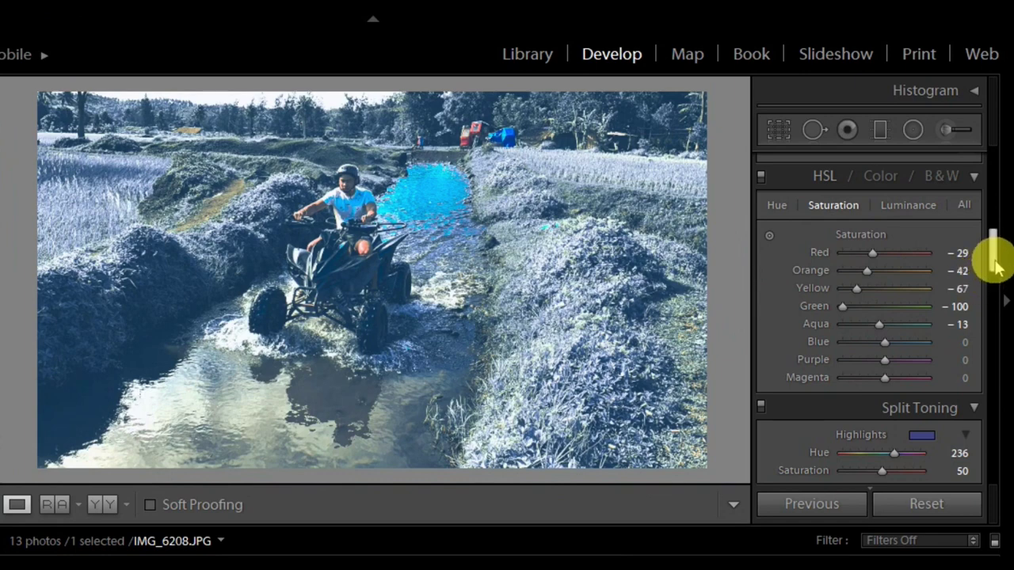
pyautogui.moveTo(994, 264); pyautogui.dragTo(997, 273)
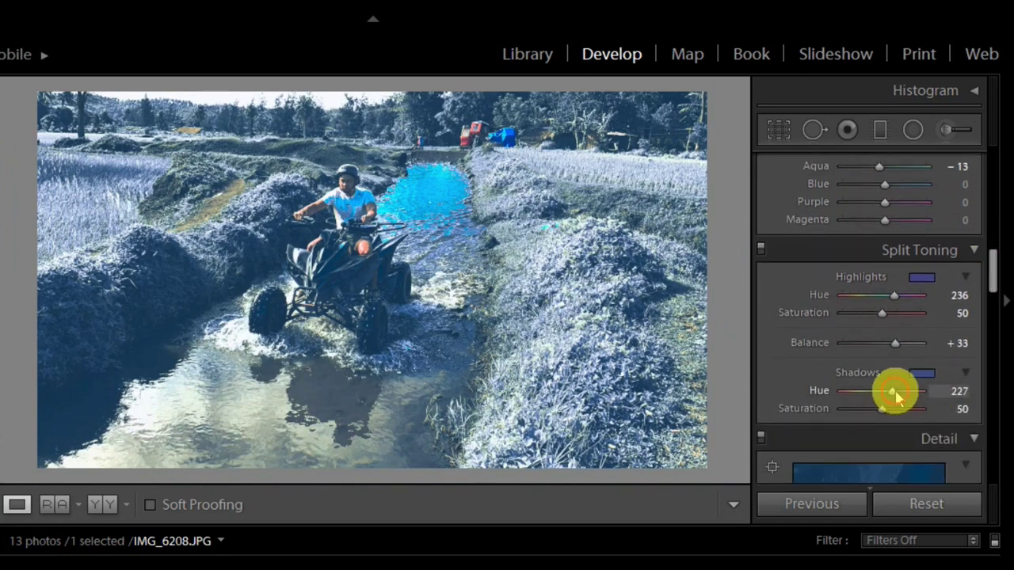
pyautogui.moveTo(895, 392); pyautogui.dragTo(887, 410)
pyautogui.click(387, 218)
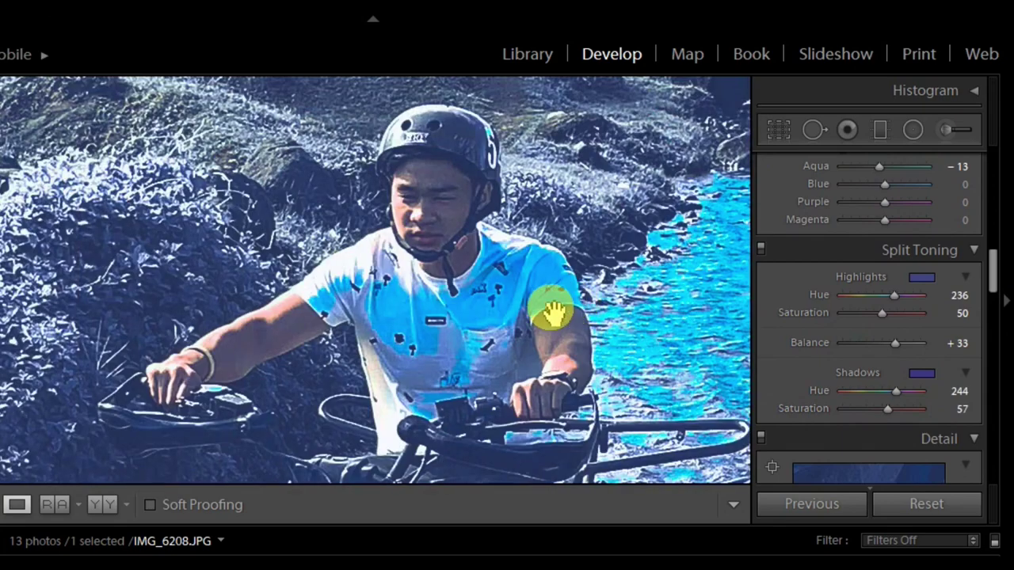
pyautogui.moveTo(553, 313); pyautogui.dragTo(398, 319)
pyautogui.click(577, 312)
pyautogui.click(460, 209)
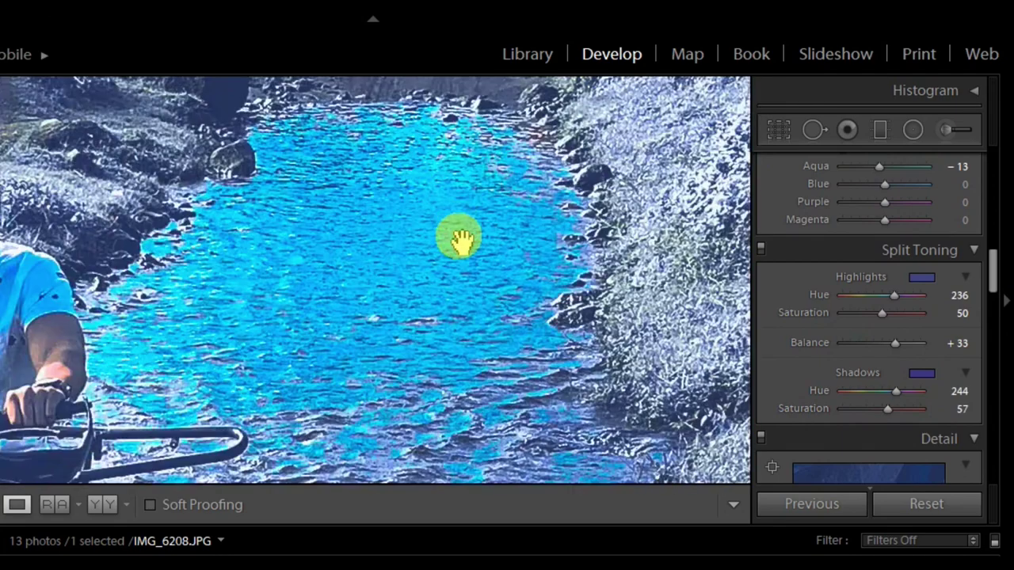
pyautogui.click(464, 241)
pyautogui.moveTo(992, 293); pyautogui.dragTo(998, 256)
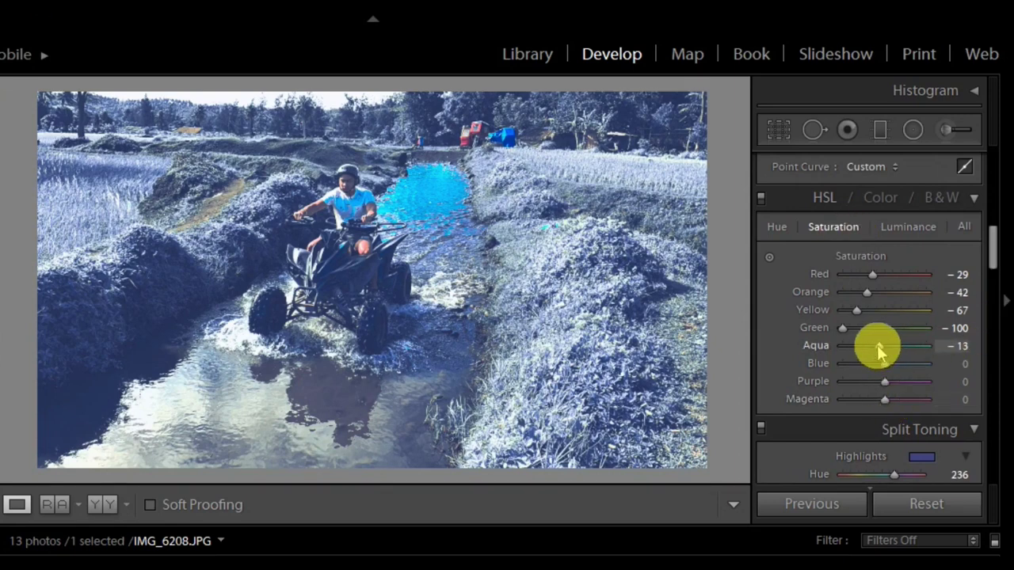
# Drop the Aqua and Blue HSL saturation toward -100
pyautogui.click(775, 227)
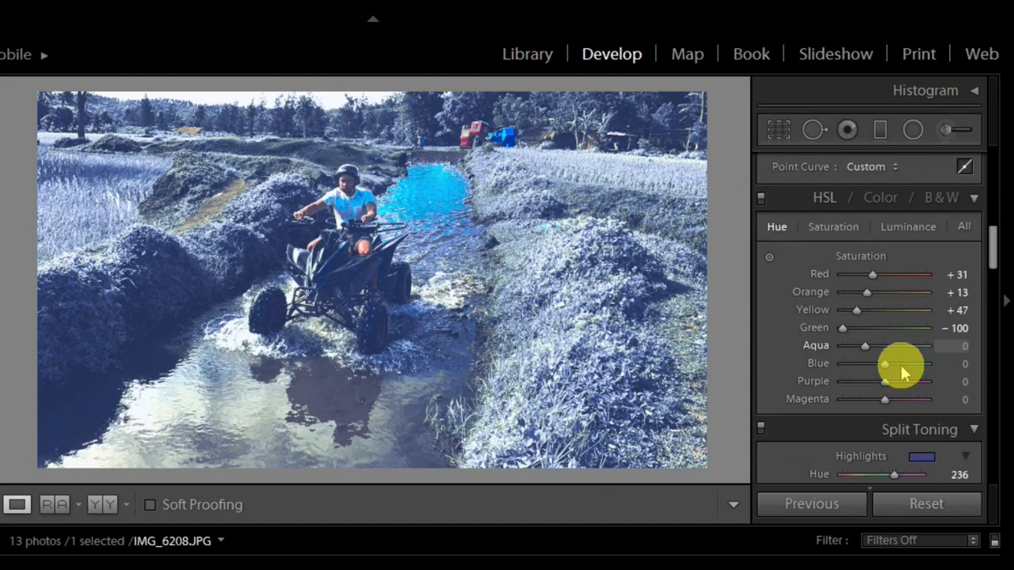
pyautogui.click(911, 227)
pyautogui.click(846, 231)
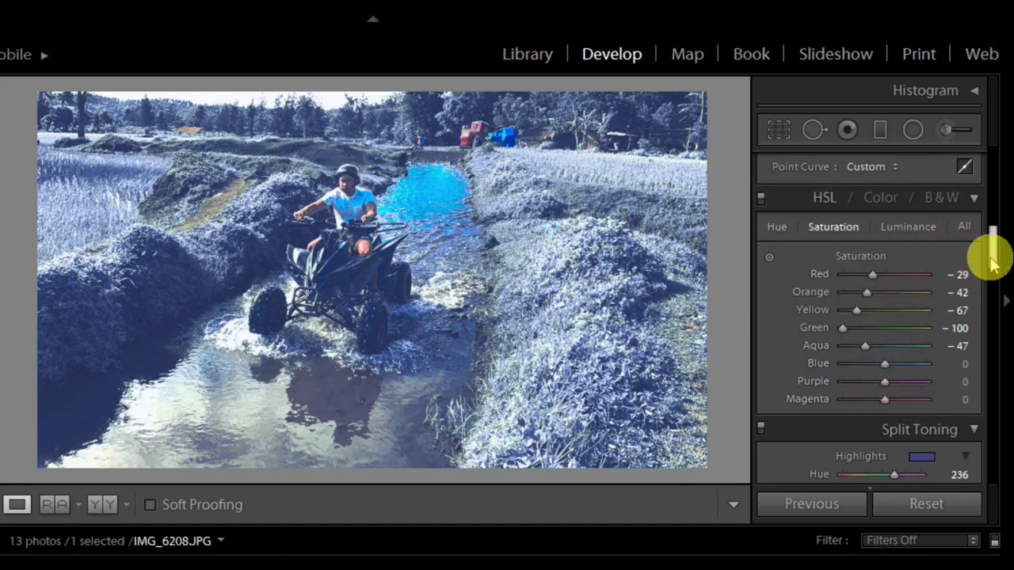
pyautogui.scroll(1, 991, 254)
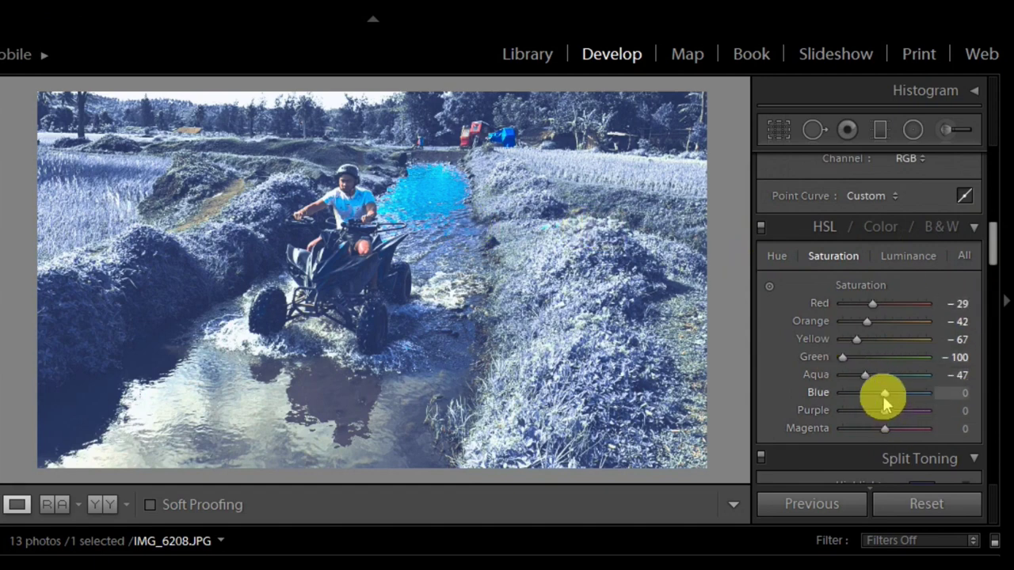
pyautogui.moveTo(866, 399); pyautogui.dragTo(824, 374)
pyautogui.moveTo(882, 393); pyautogui.dragTo(841, 397)
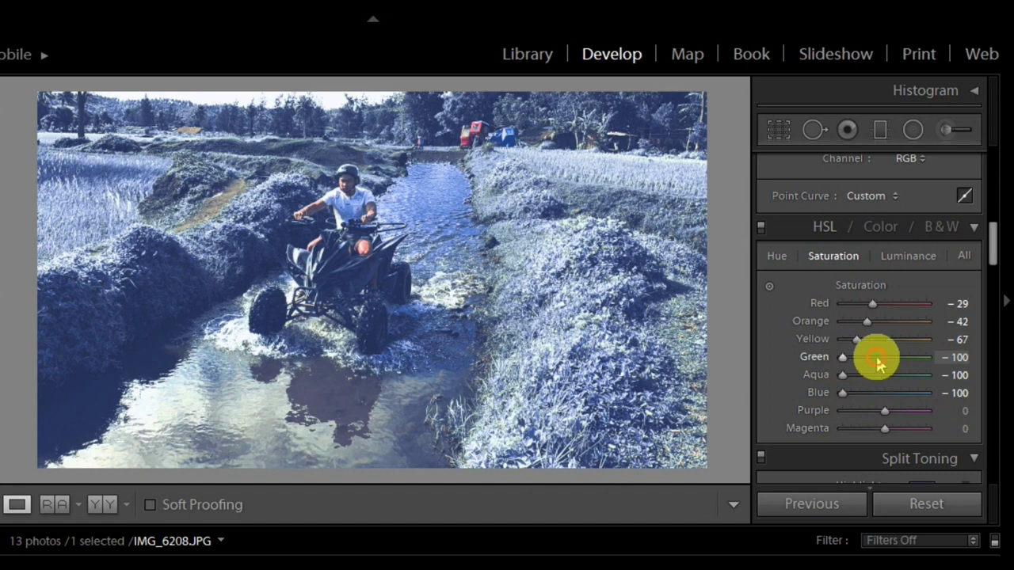
# Shift the Green hue to +100, turning the greenery cyan
pyautogui.click(777, 259)
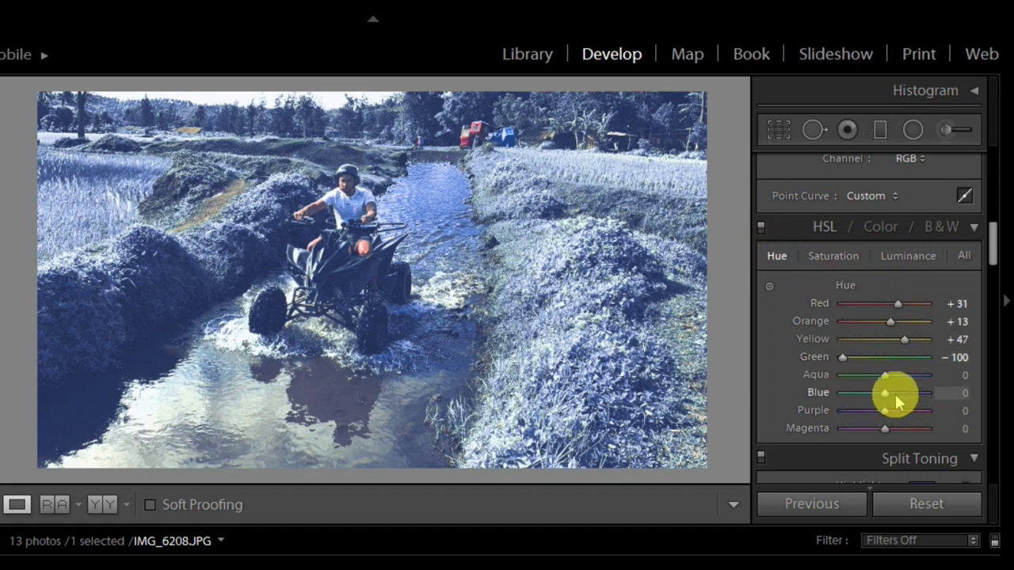
pyautogui.moveTo(846, 358); pyautogui.dragTo(943, 362)
pyautogui.moveTo(859, 363); pyautogui.dragTo(926, 364)
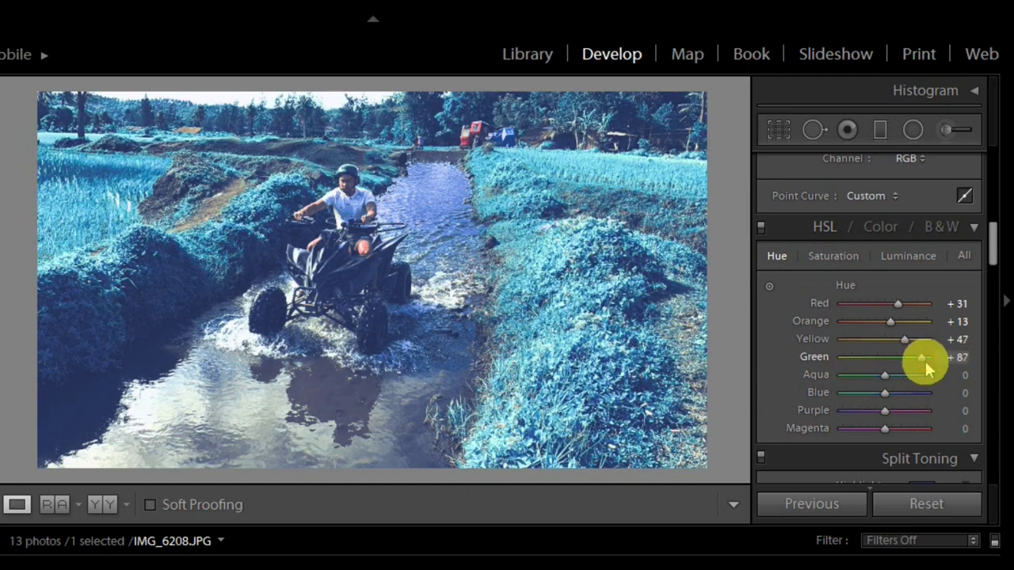
# Settle Green saturation at -89 and recheck the Green hue
pyautogui.click(839, 257)
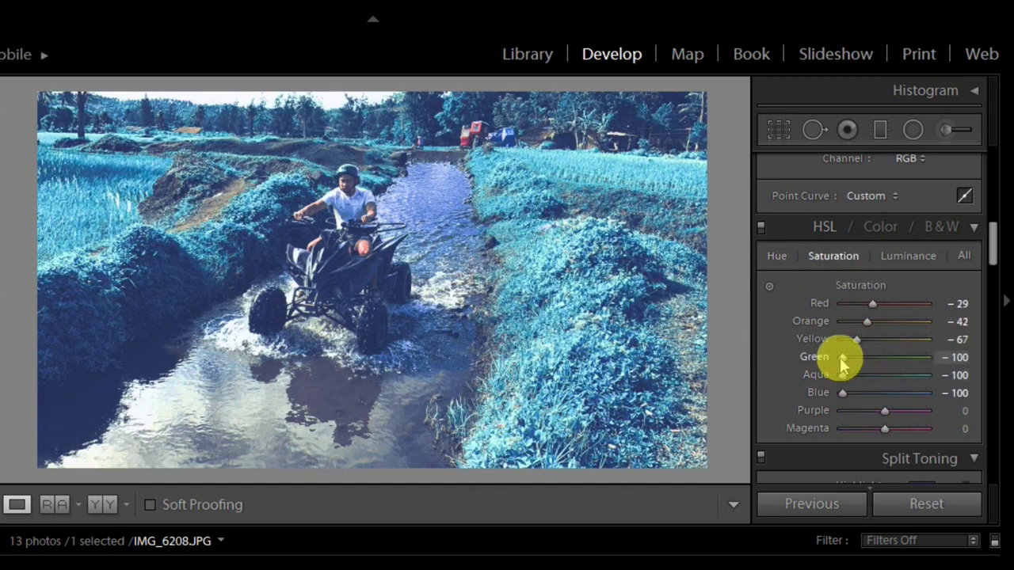
pyautogui.moveTo(839, 357); pyautogui.dragTo(851, 377)
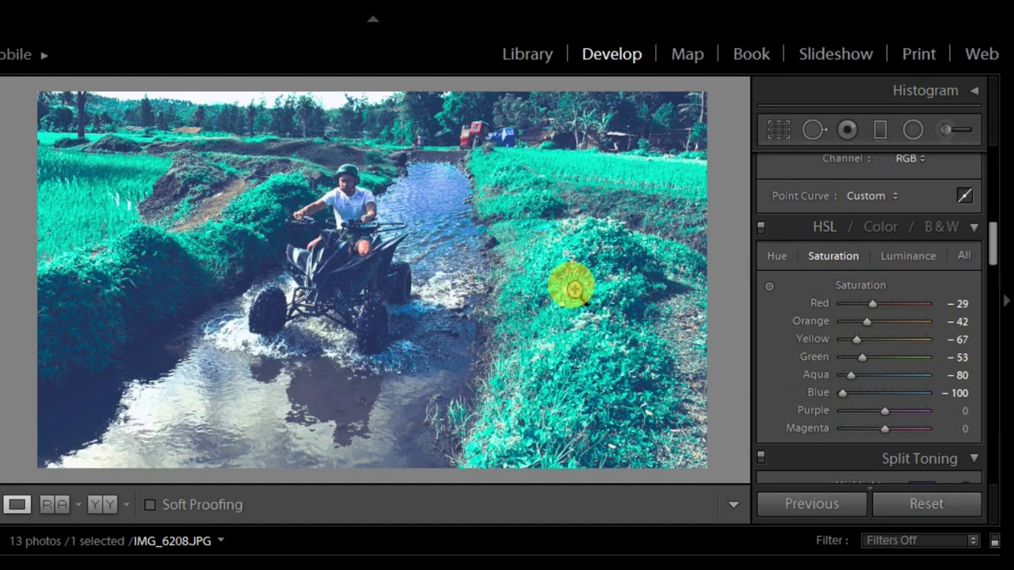
pyautogui.moveTo(862, 357); pyautogui.dragTo(962, 373)
pyautogui.moveTo(838, 371)
pyautogui.mouseDown()
pyautogui.moveTo(872, 356)
pyautogui.moveTo(858, 365)
pyautogui.moveTo(833, 357)
pyautogui.moveTo(848, 361)
pyautogui.mouseUp()
pyautogui.click(778, 257)
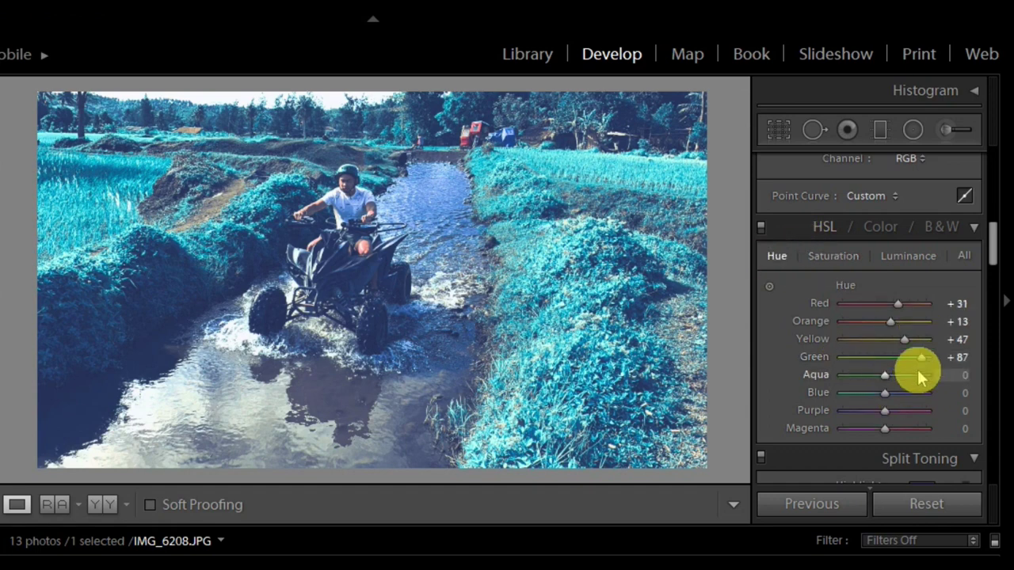
pyautogui.moveTo(921, 360); pyautogui.dragTo(926, 357)
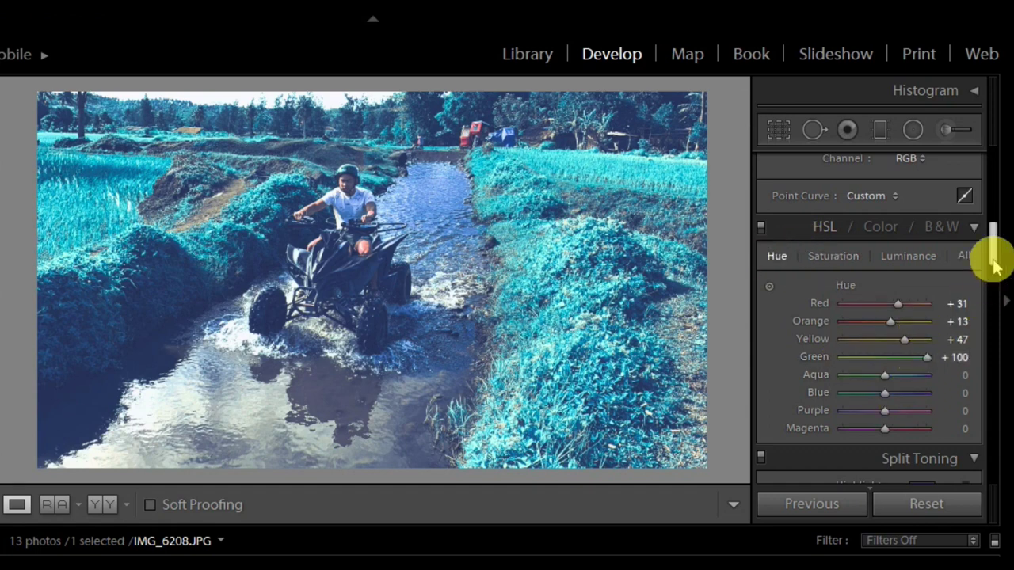
pyautogui.moveTo(990, 253); pyautogui.dragTo(991, 189)
# Raise Saturation and Vibrance to +100 in the Basic panel
pyautogui.moveTo(925, 346); pyautogui.dragTo(928, 344)
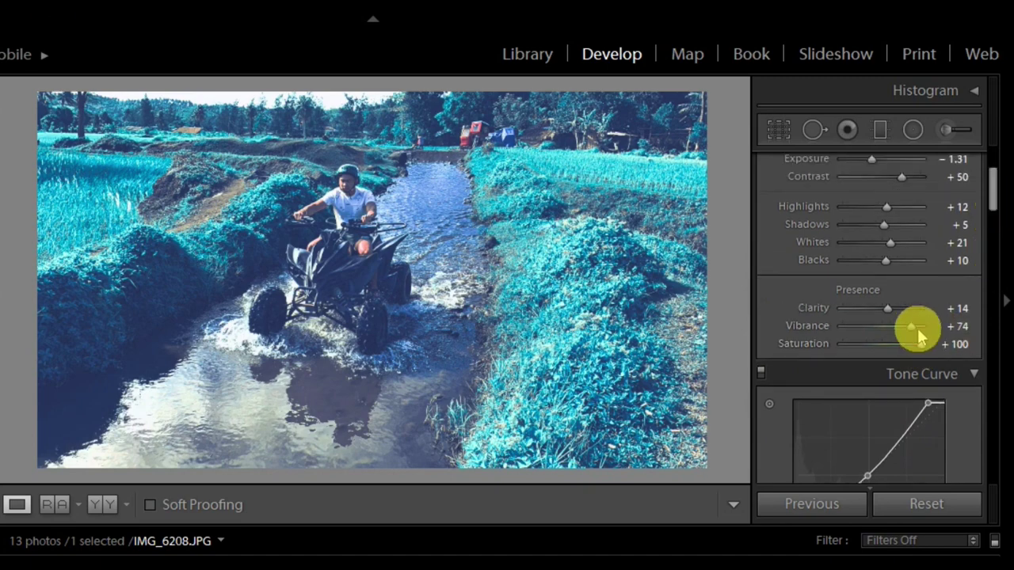
pyautogui.click(936, 327)
pyautogui.moveTo(912, 331); pyautogui.dragTo(946, 328)
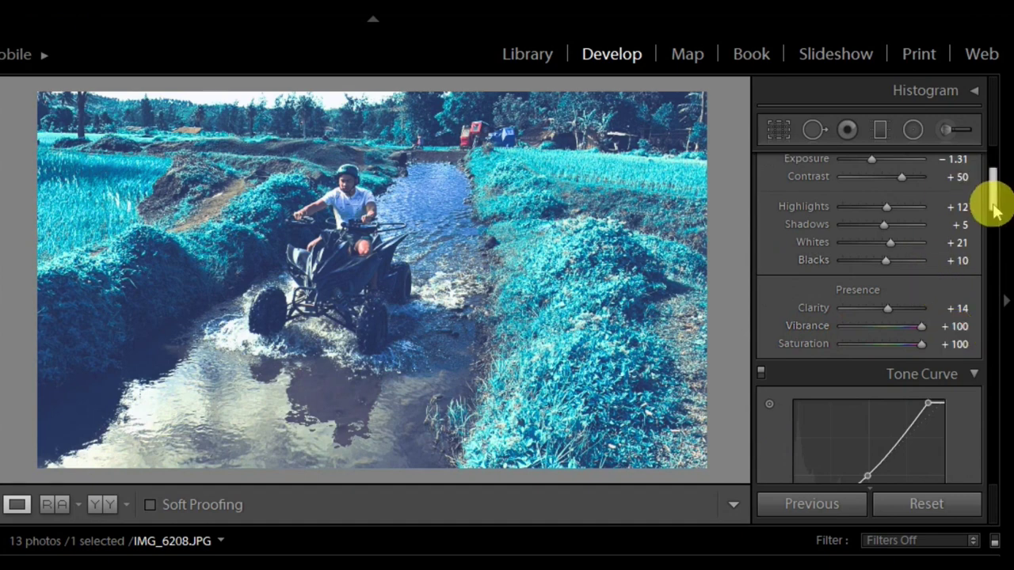
# Set white balance to Temp +55 and Tint -17, checking the rider and water zoomed in
pyautogui.moveTo(992, 198); pyautogui.dragTo(989, 170)
pyautogui.click(904, 248)
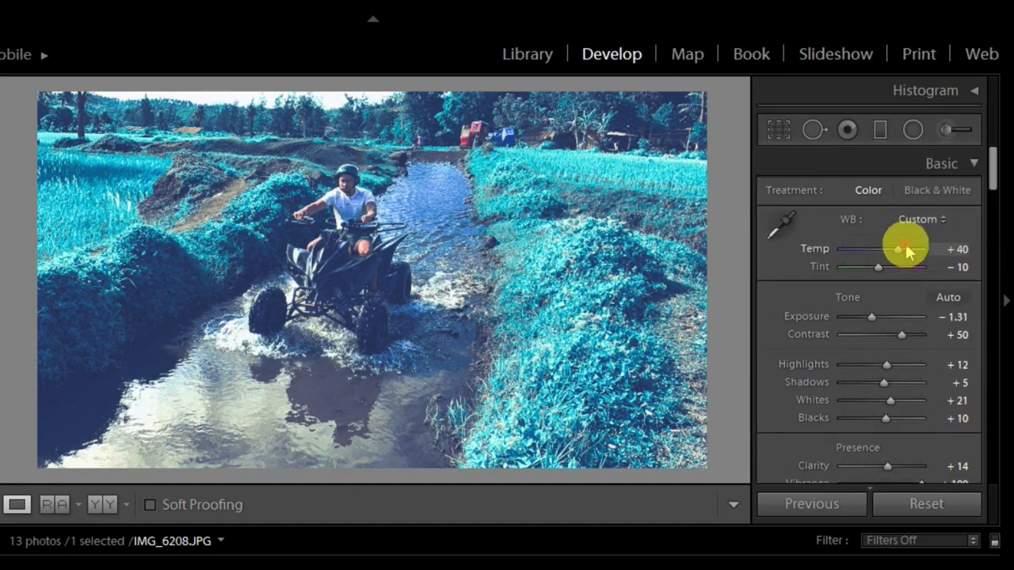
pyautogui.moveTo(908, 251); pyautogui.dragTo(877, 263)
pyautogui.click(464, 340)
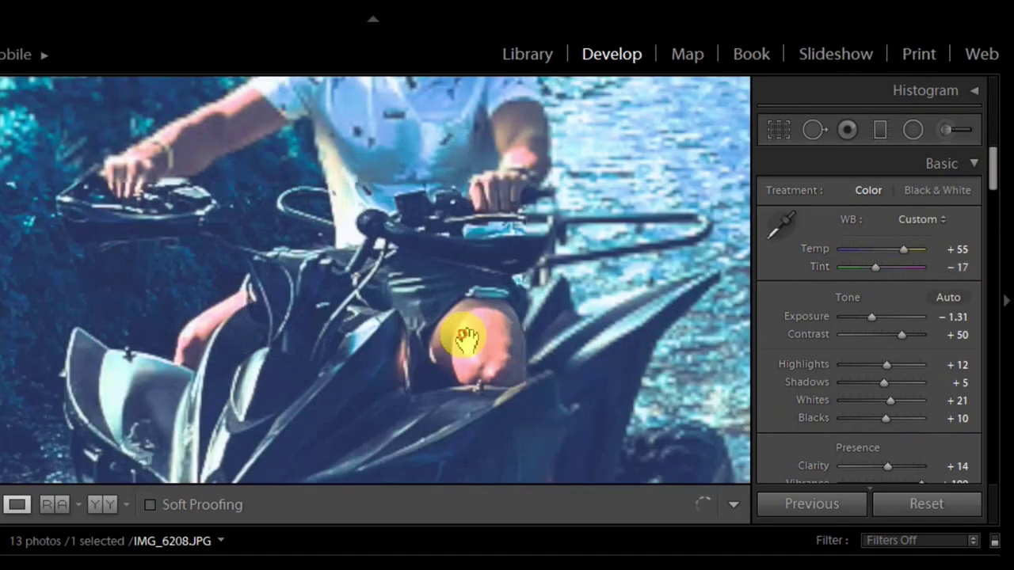
pyautogui.moveTo(464, 340); pyautogui.dragTo(434, 321)
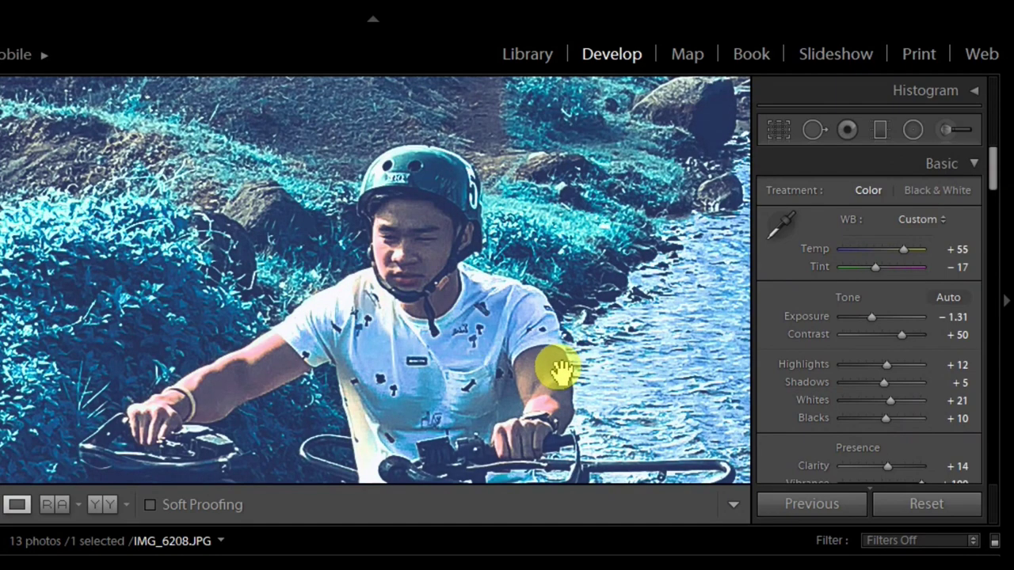
pyautogui.click(644, 314)
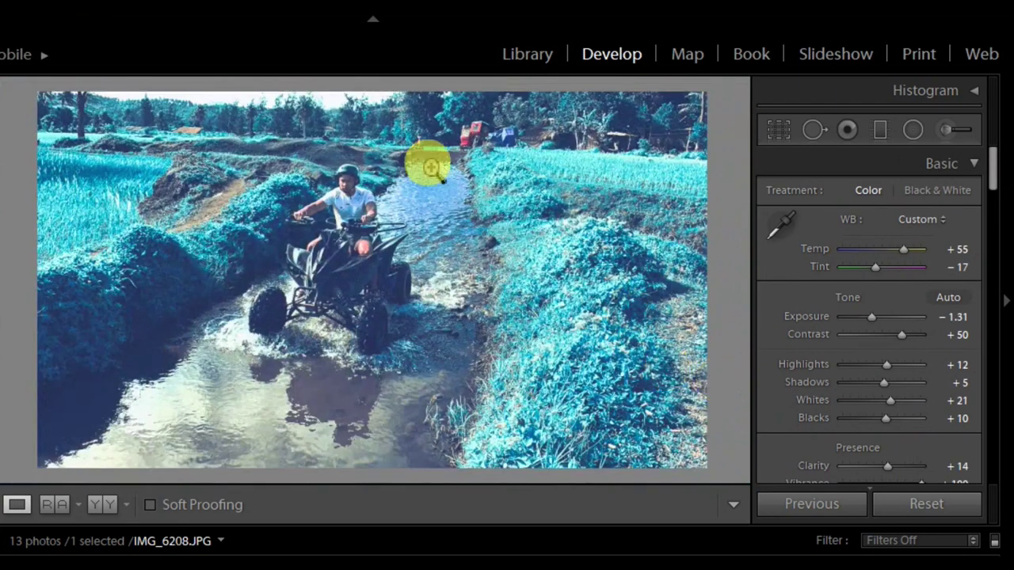
pyautogui.click(464, 214)
pyautogui.click(495, 255)
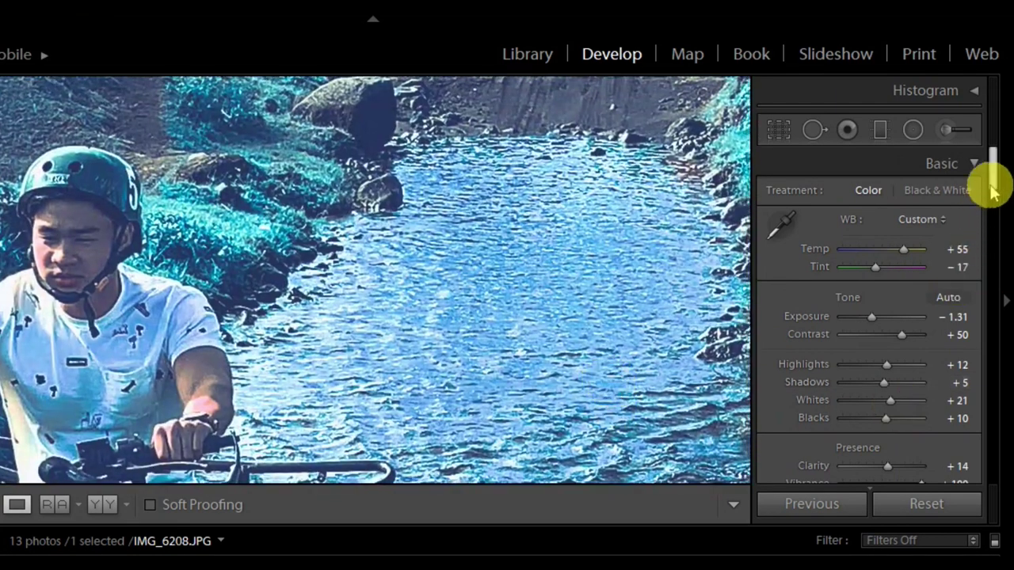
# Try darkening the water with the Tone Curve targeted tool, undo it, and collapse the right panel
pyautogui.moveTo(991, 172); pyautogui.dragTo(989, 207)
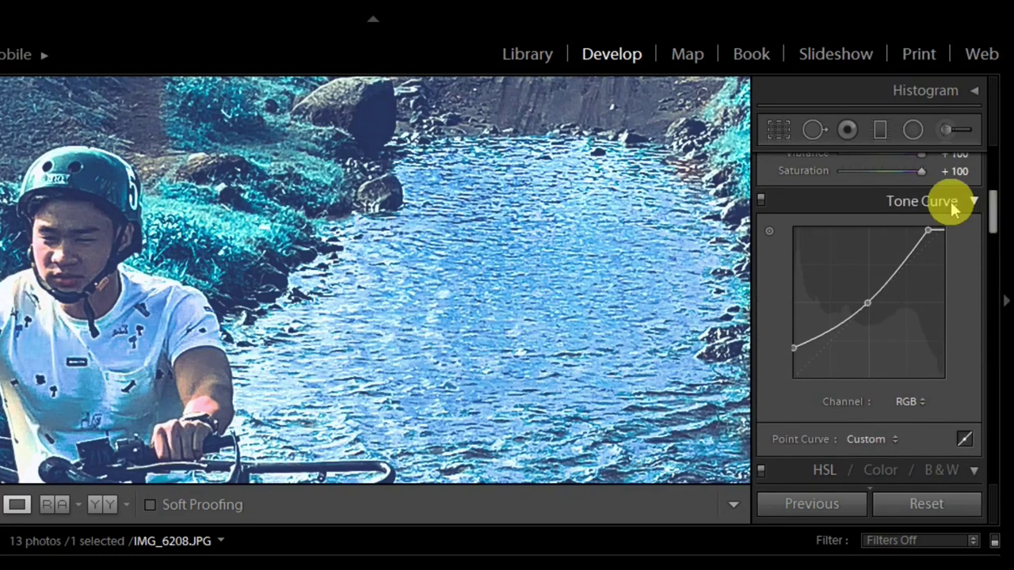
pyautogui.click(768, 231)
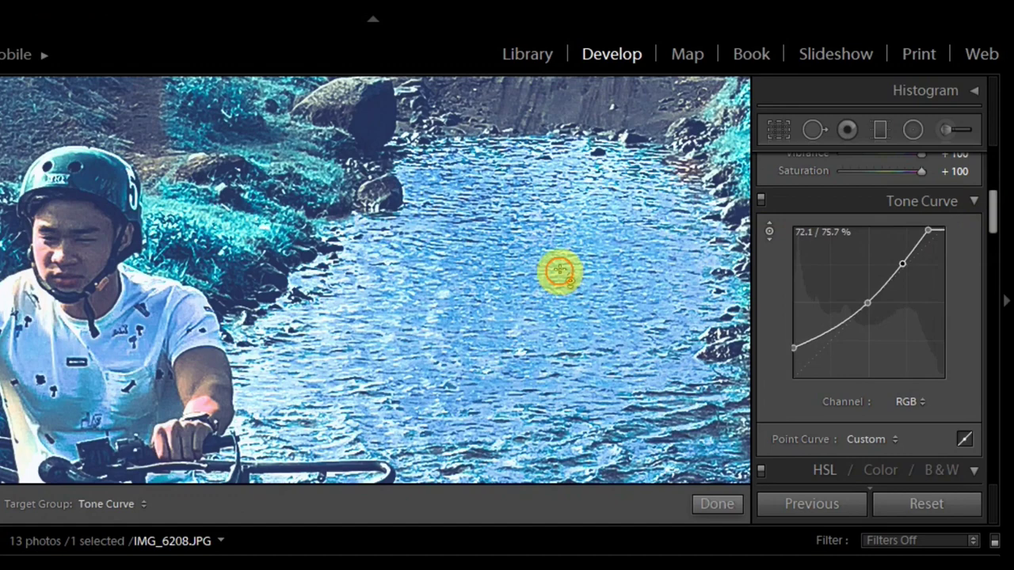
pyautogui.moveTo(559, 270)
pyautogui.mouseDown()
pyautogui.moveTo(560, 305)
pyautogui.moveTo(566, 265)
pyautogui.mouseUp()
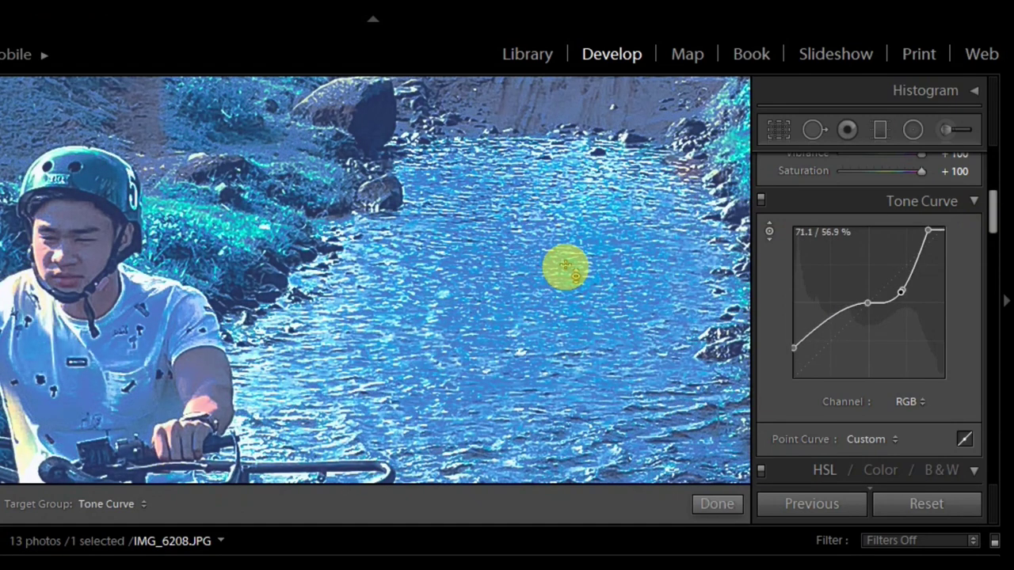
pyautogui.hotkey('ctrl', 'z')
pyautogui.click(1002, 214)
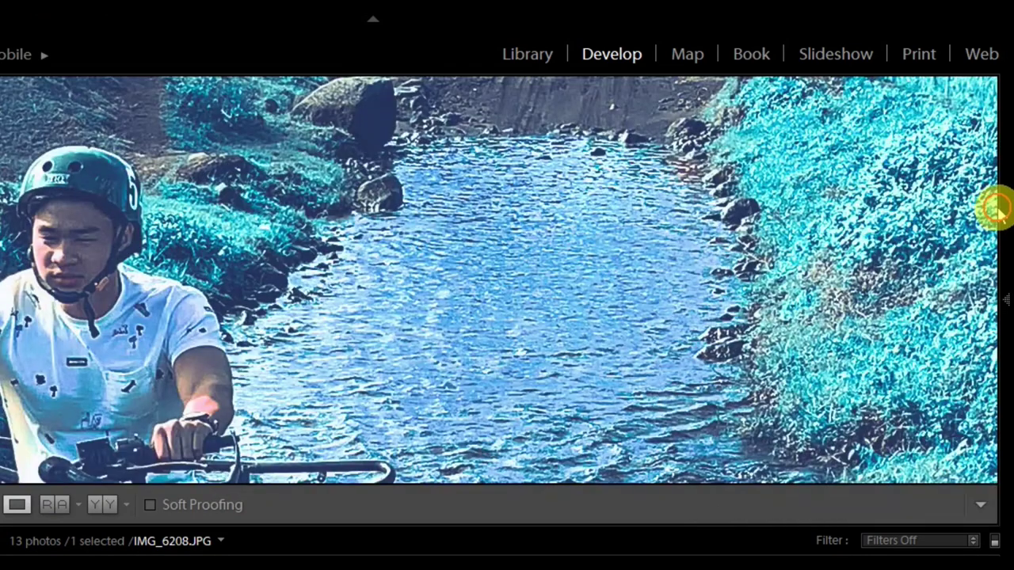
# Drag the HSL Hue targeted tool on water and foliage: Blue -100, Aqua +56, Green +88
pyautogui.click(1000, 210)
pyautogui.moveTo(999, 290); pyautogui.dragTo(978, 271)
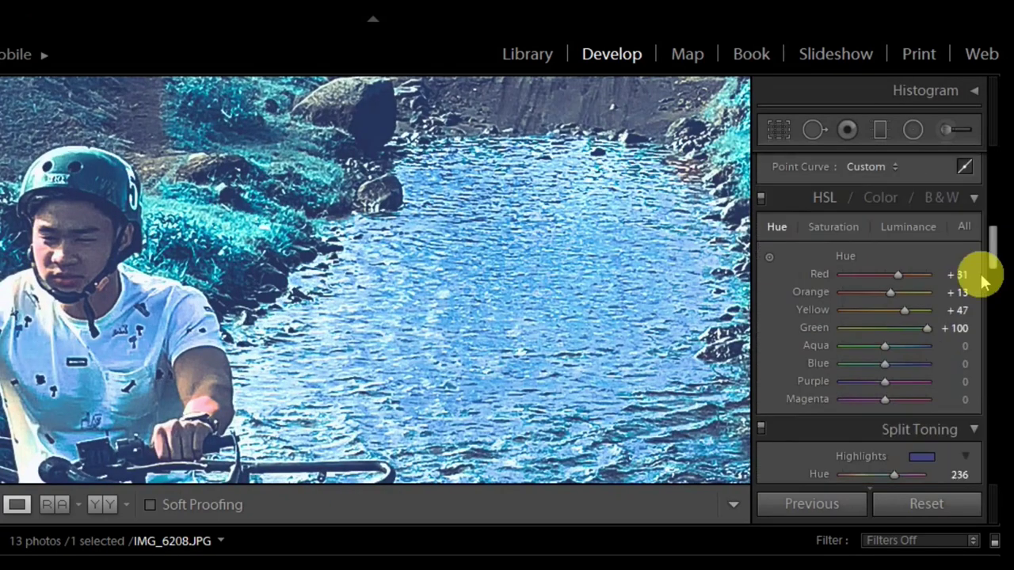
pyautogui.click(773, 260)
pyautogui.moveTo(555, 269); pyautogui.dragTo(554, 373)
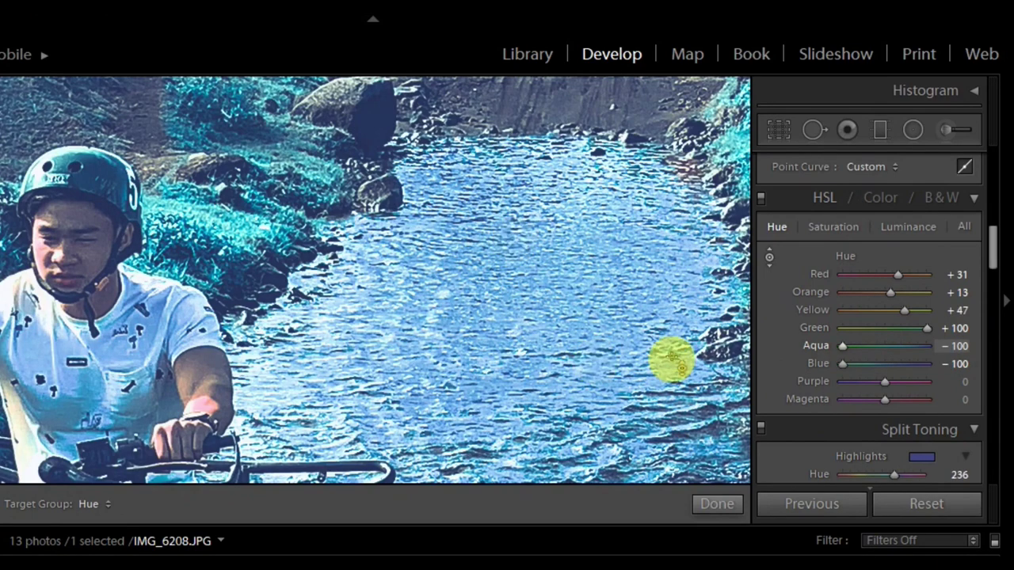
pyautogui.click(443, 333)
pyautogui.moveTo(444, 333); pyautogui.dragTo(443, 452)
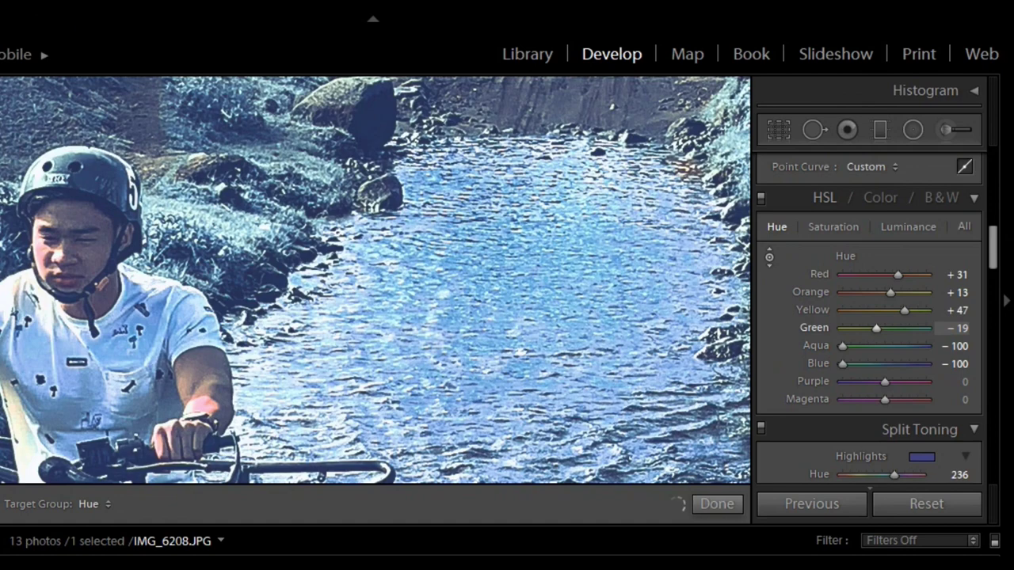
pyautogui.click(716, 503)
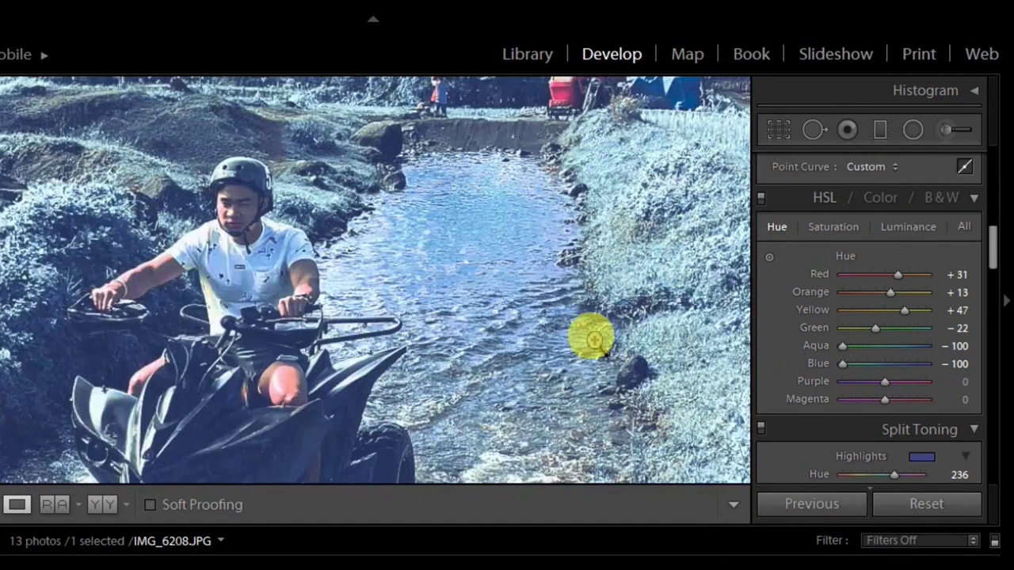
pyautogui.click(768, 256)
pyautogui.moveTo(434, 230); pyautogui.dragTo(435, 144)
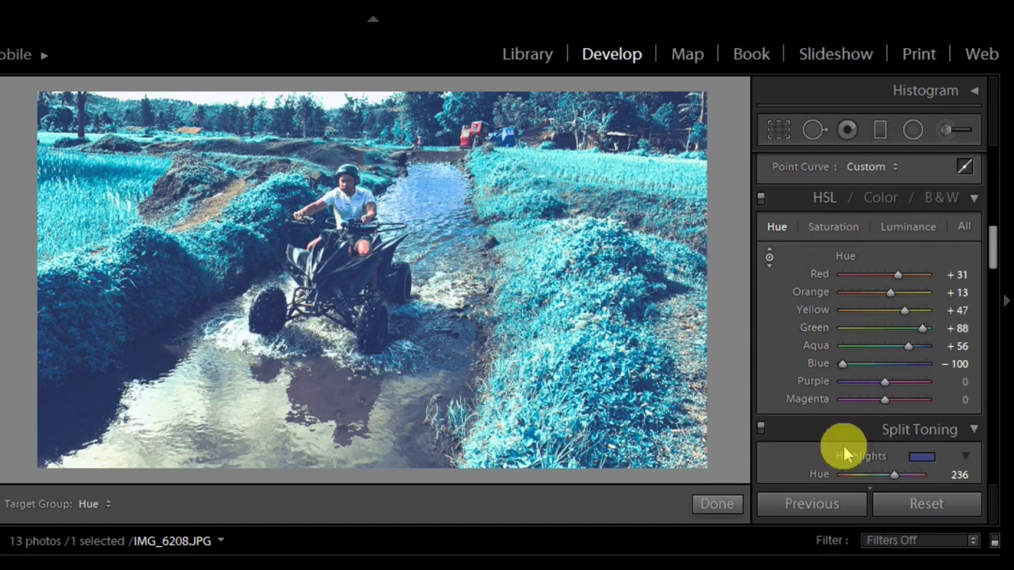
# Finish the targeted hue tool and scroll the right panel until Tone Curve shows below Presence
pyautogui.click(717, 503)
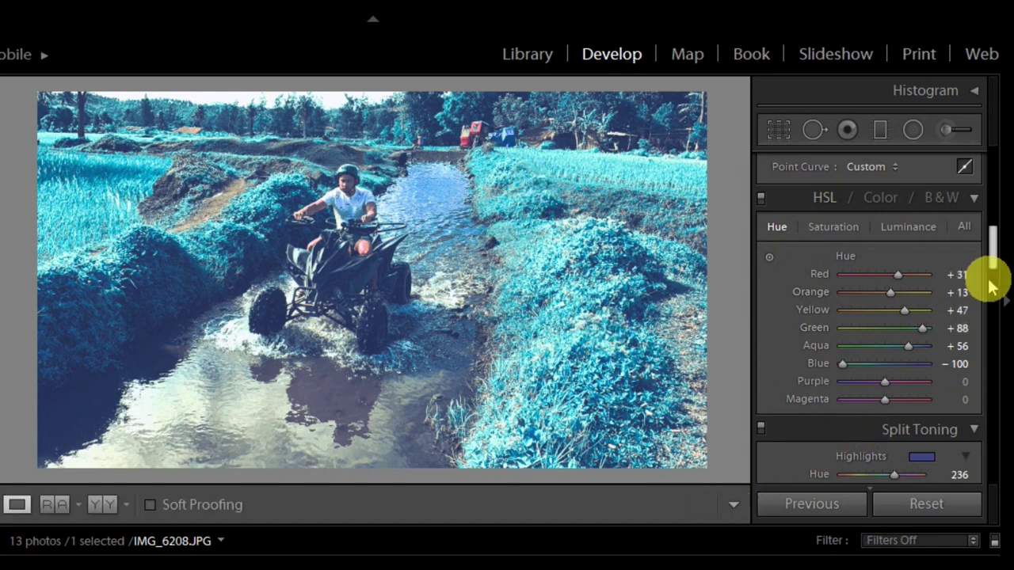
pyautogui.moveTo(991, 264); pyautogui.dragTo(988, 181)
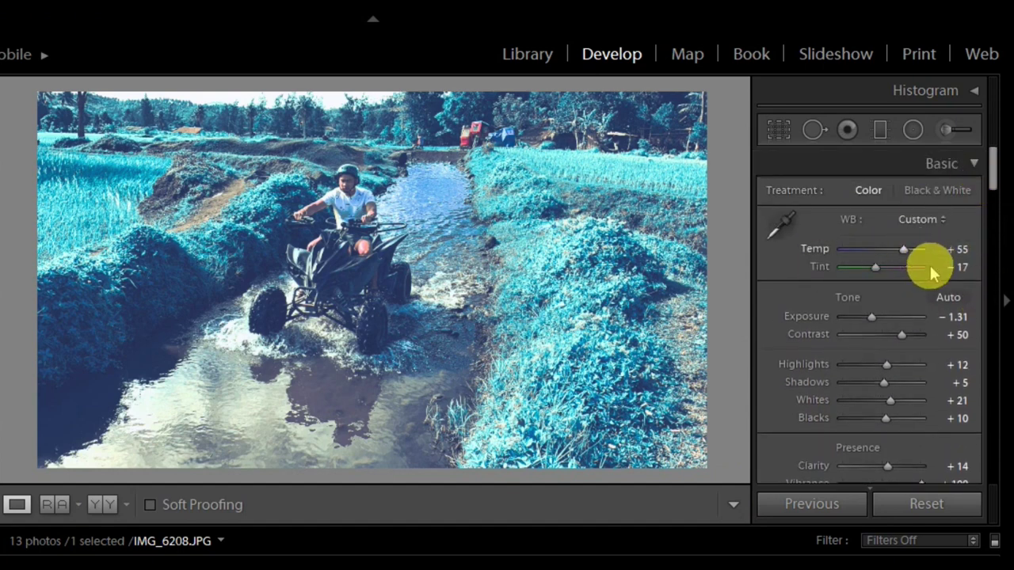
pyautogui.moveTo(989, 165); pyautogui.dragTo(995, 185)
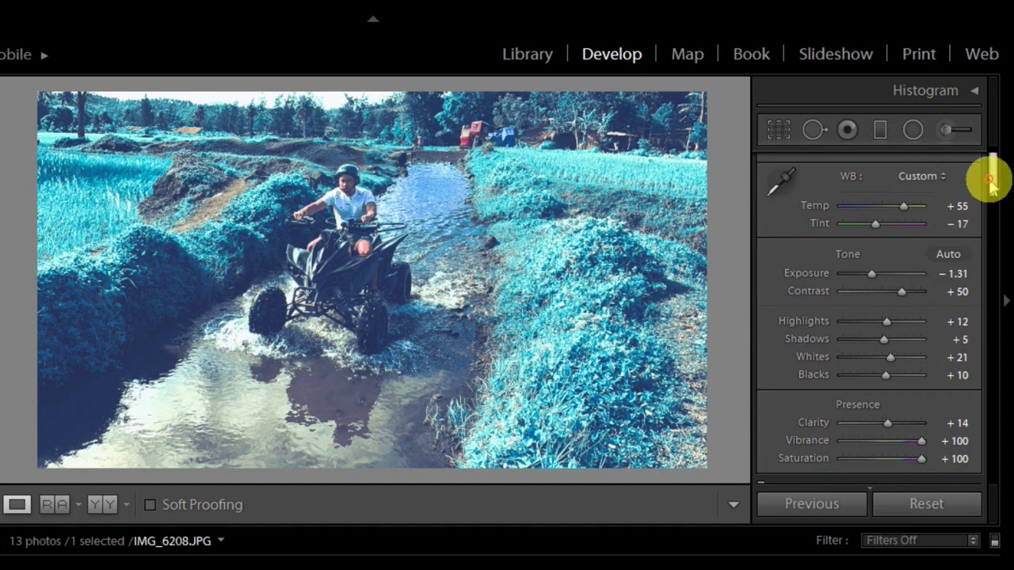
pyautogui.moveTo(990, 180); pyautogui.dragTo(992, 189)
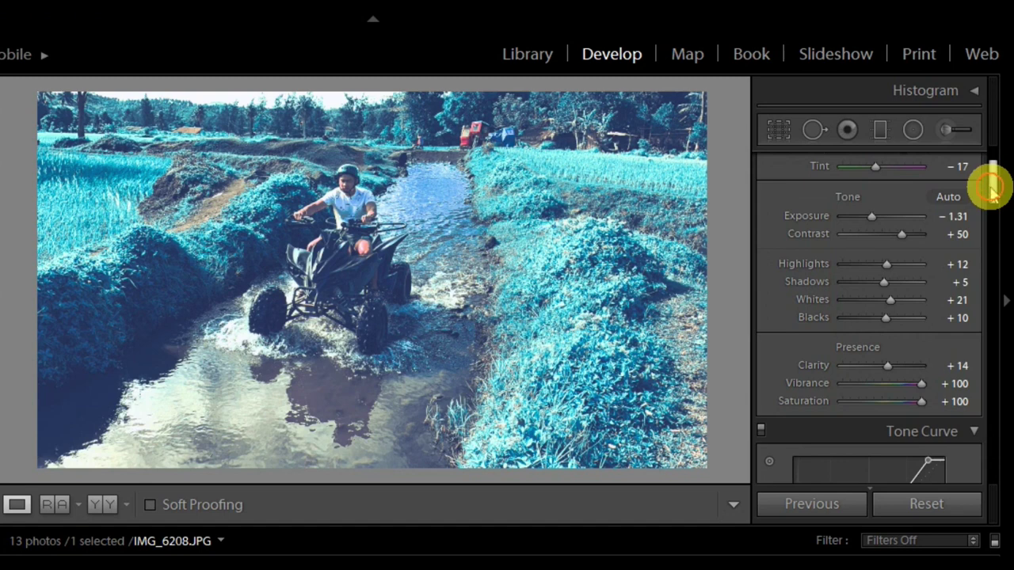
pyautogui.moveTo(992, 188); pyautogui.dragTo(995, 202)
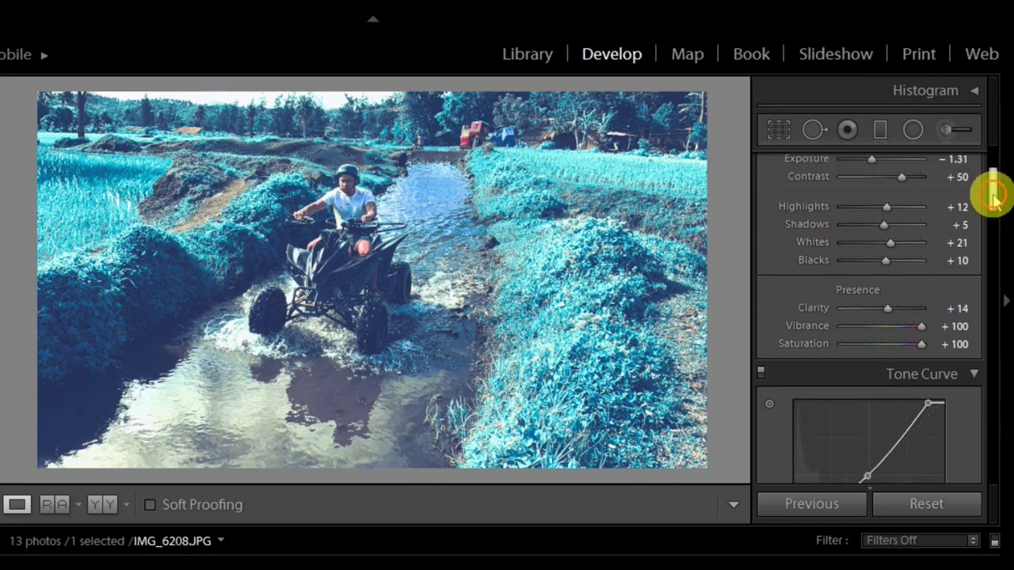
# Zoom in on the rider and raise Clarity to +48 after trying +60
pyautogui.click(400, 225)
pyautogui.moveTo(400, 226); pyautogui.dragTo(607, 449)
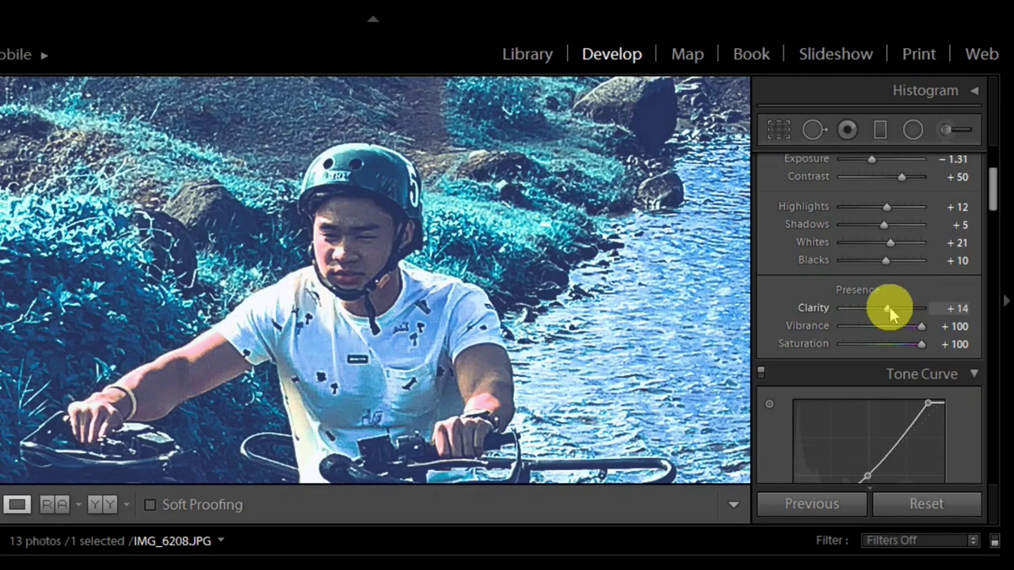
pyautogui.moveTo(890, 307); pyautogui.dragTo(905, 306)
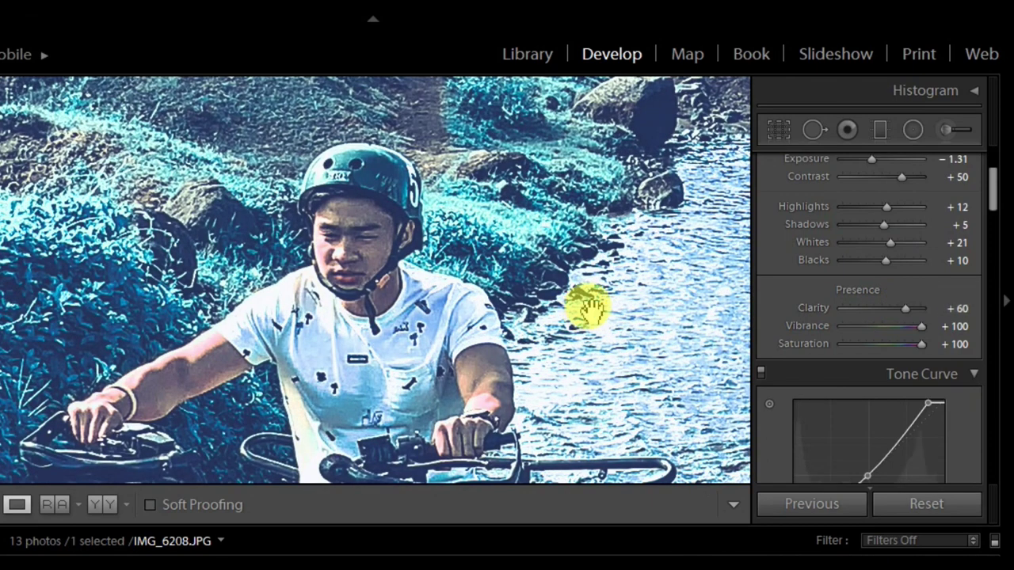
pyautogui.click(908, 311)
pyautogui.moveTo(909, 310); pyautogui.dragTo(901, 308)
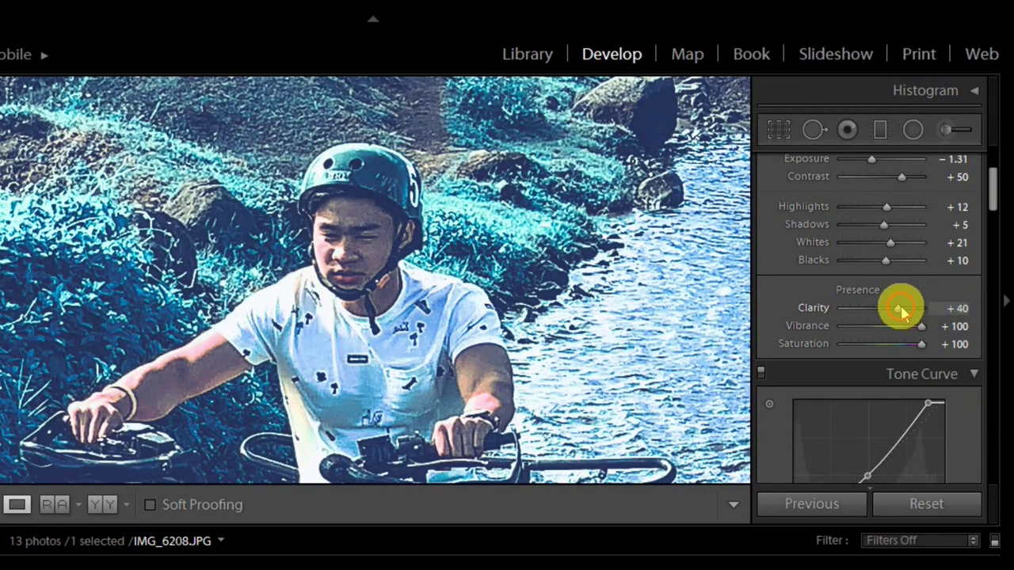
pyautogui.click(552, 309)
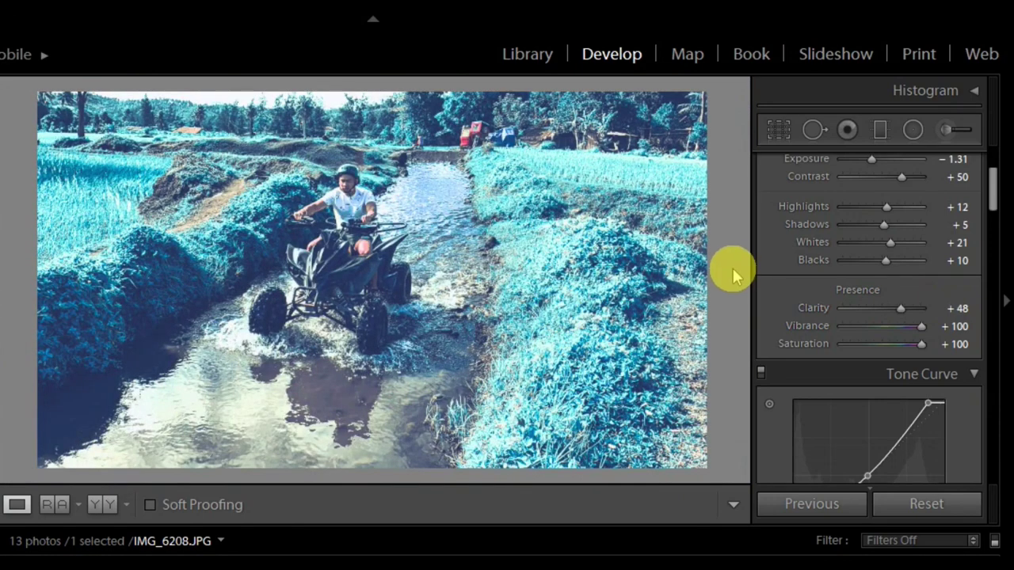
# Preview lower Vibrance and fully removed Saturation, then restore both to +100
pyautogui.click(922, 327)
pyautogui.moveTo(923, 331); pyautogui.dragTo(923, 339)
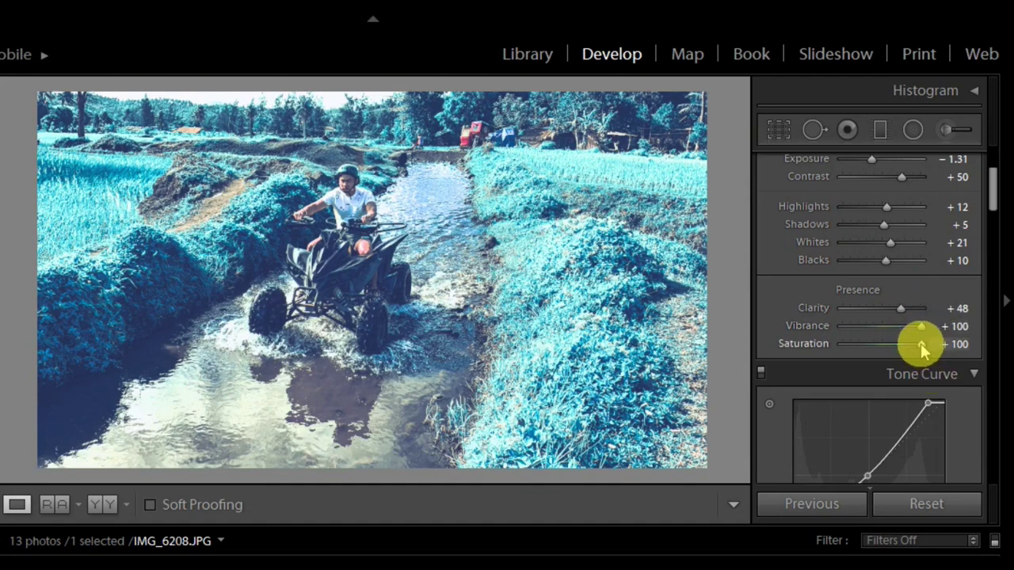
pyautogui.moveTo(920, 344); pyautogui.dragTo(928, 346)
pyautogui.click(928, 346)
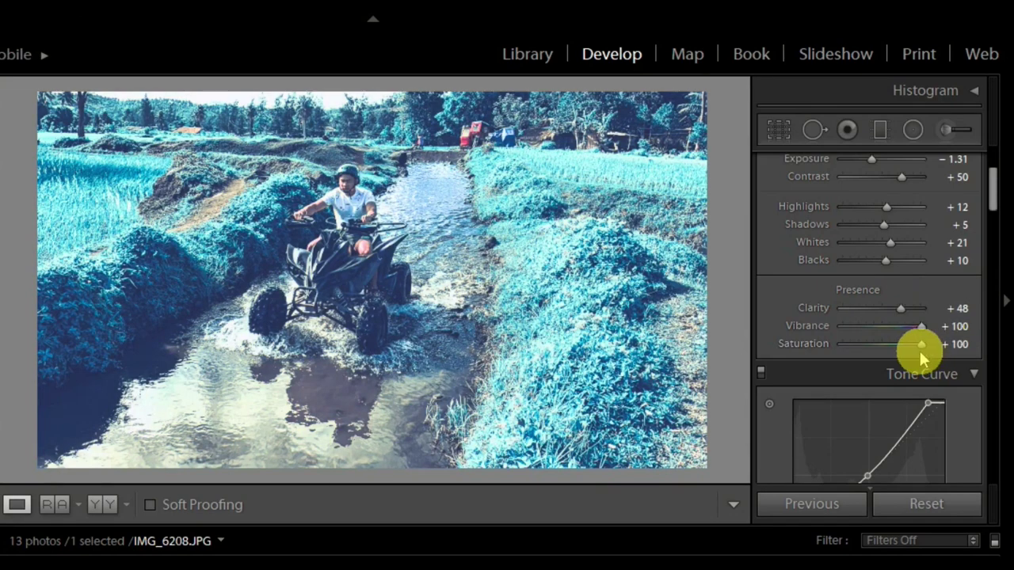
pyautogui.click(786, 349)
pyautogui.moveTo(787, 349); pyautogui.dragTo(987, 343)
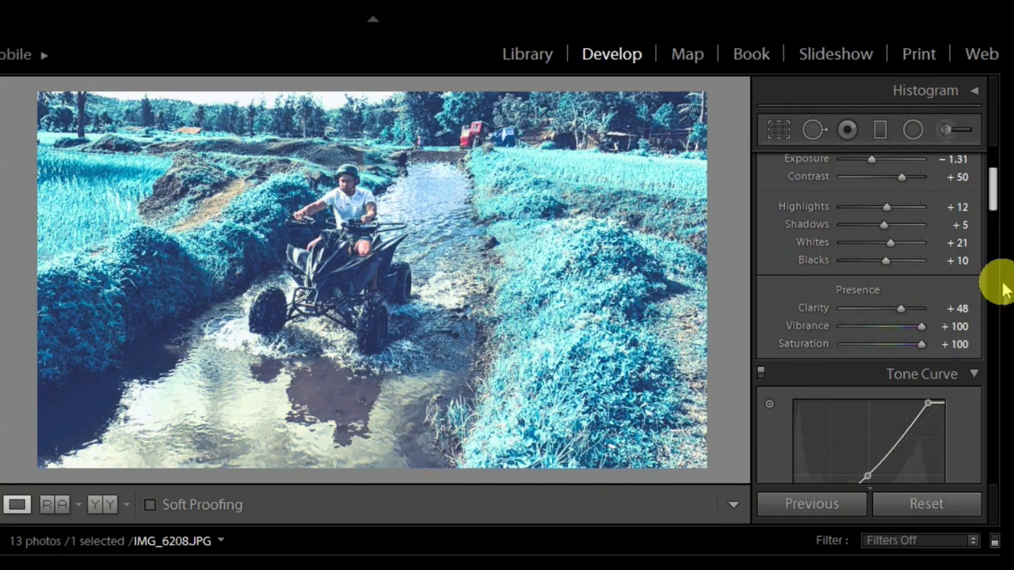
# Pin the tone curve's top point to the 100/100 full-white corner
pyautogui.moveTo(990, 182); pyautogui.dragTo(999, 205)
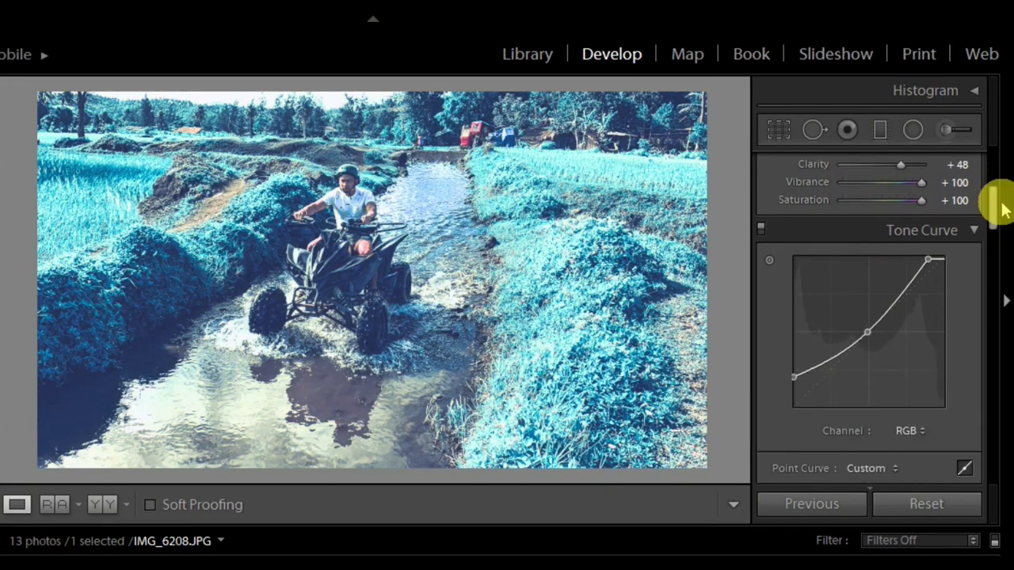
pyautogui.moveTo(928, 259)
pyautogui.mouseDown()
pyautogui.moveTo(935, 267)
pyautogui.moveTo(924, 262)
pyautogui.moveTo(931, 257)
pyautogui.mouseUp()
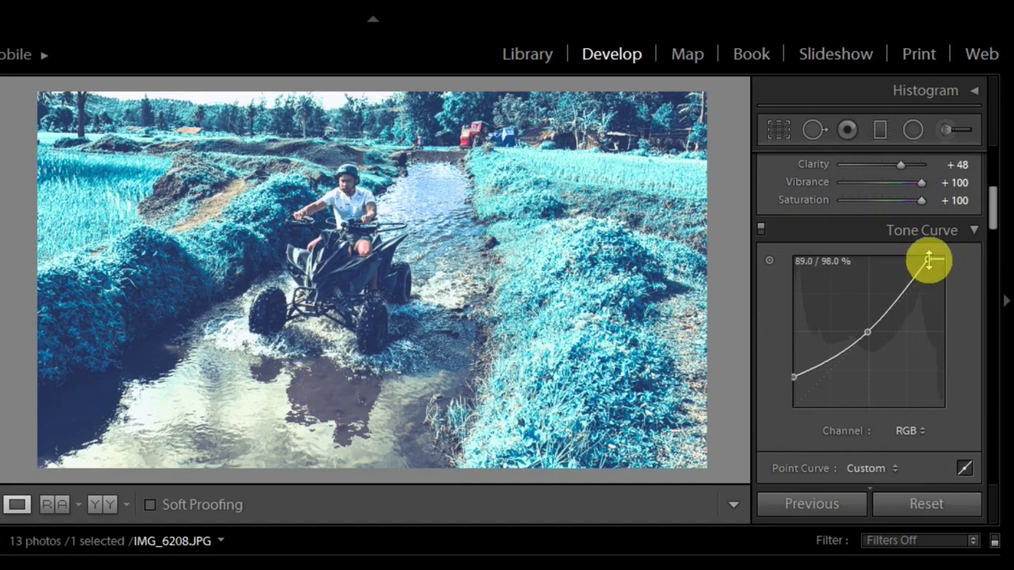
pyautogui.moveTo(930, 262)
pyautogui.mouseDown()
pyautogui.moveTo(946, 254)
pyautogui.moveTo(927, 255)
pyautogui.mouseUp()
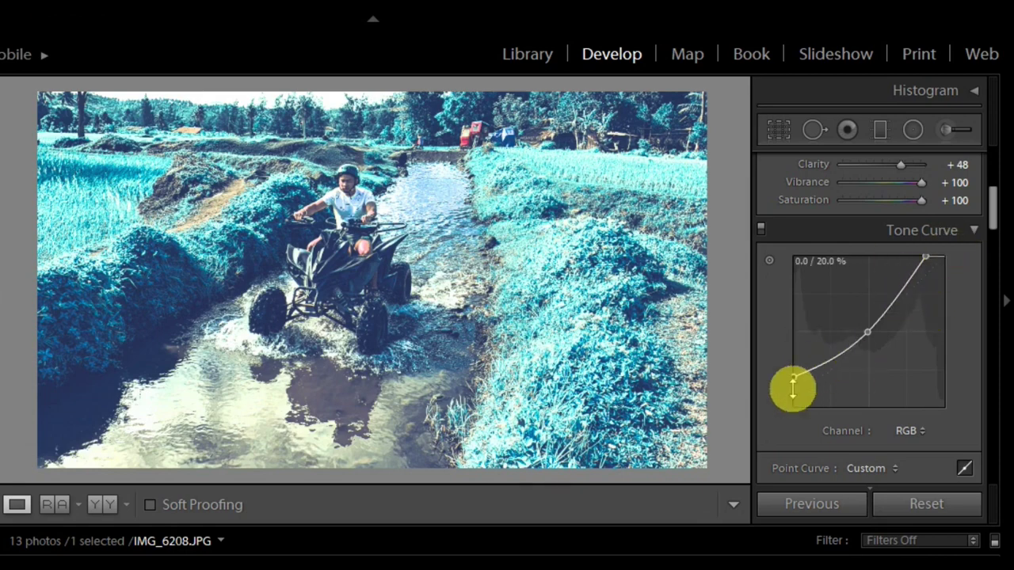
# Lift the curve's shadow point to about 17.6% and pull the midpoint down slightly
pyautogui.moveTo(789, 376); pyautogui.dragTo(779, 415)
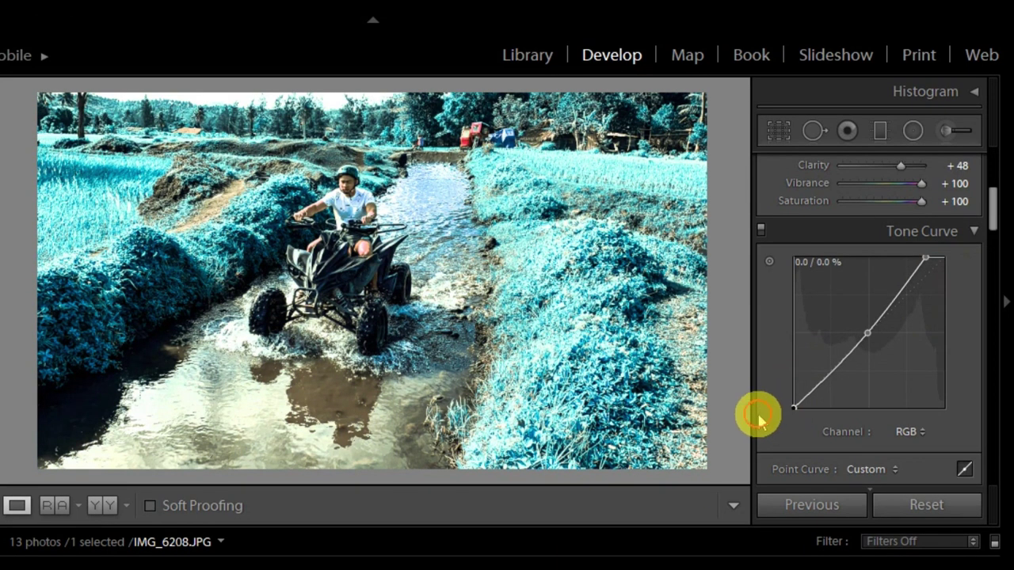
pyautogui.moveTo(756, 411); pyautogui.dragTo(720, 421)
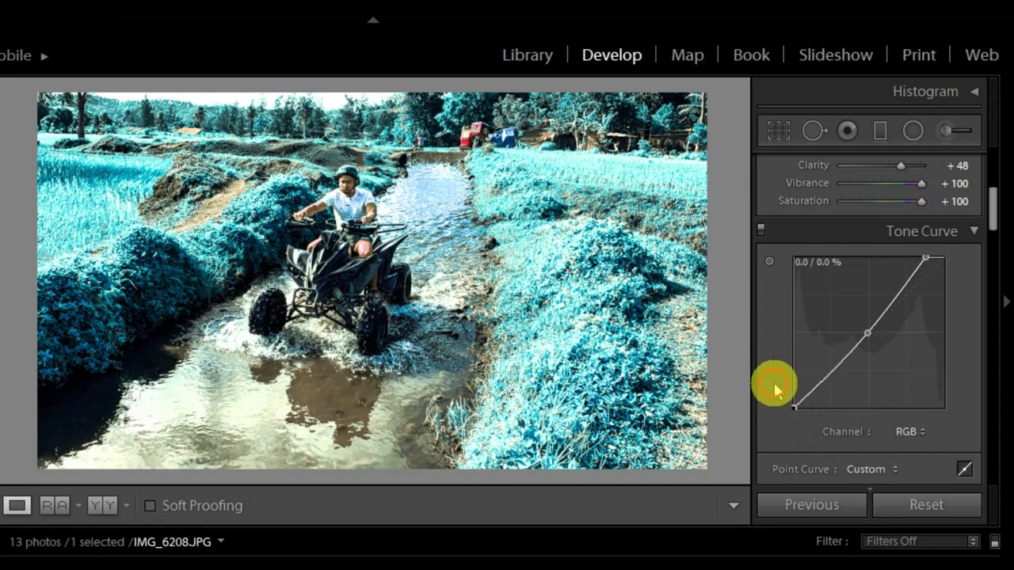
pyautogui.moveTo(777, 390); pyautogui.dragTo(781, 425)
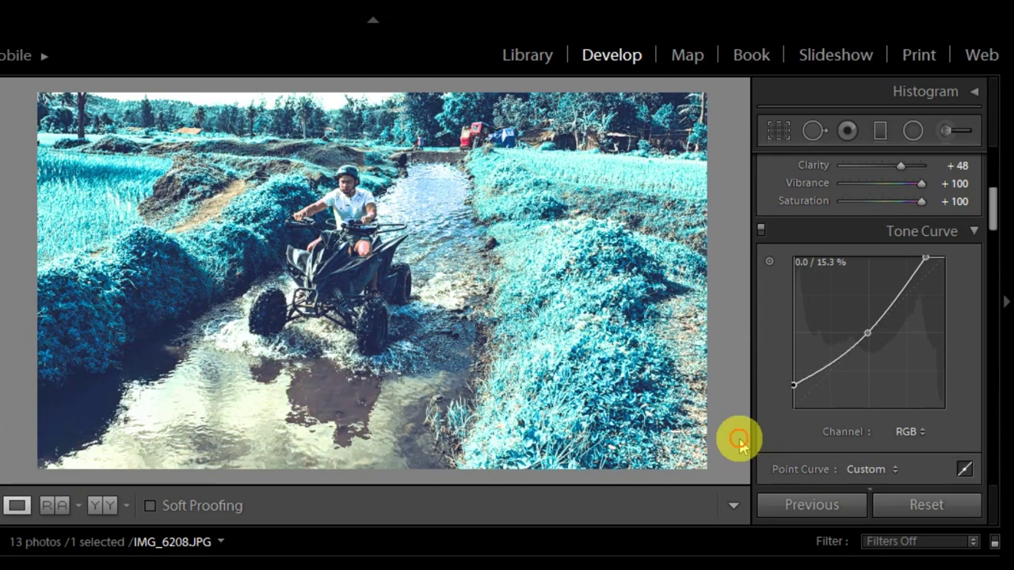
pyautogui.click(583, 279)
pyautogui.moveTo(582, 279); pyautogui.dragTo(566, 302)
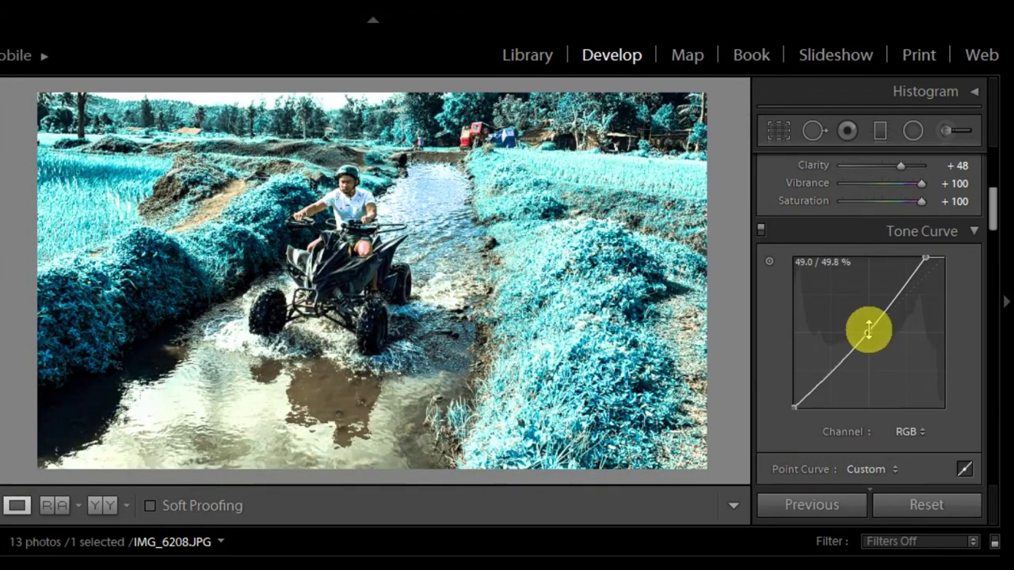
pyautogui.moveTo(869, 331)
pyautogui.mouseDown()
pyautogui.moveTo(874, 346)
pyautogui.moveTo(862, 323)
pyautogui.moveTo(867, 333)
pyautogui.mouseUp()
pyautogui.moveTo(794, 406); pyautogui.dragTo(774, 389)
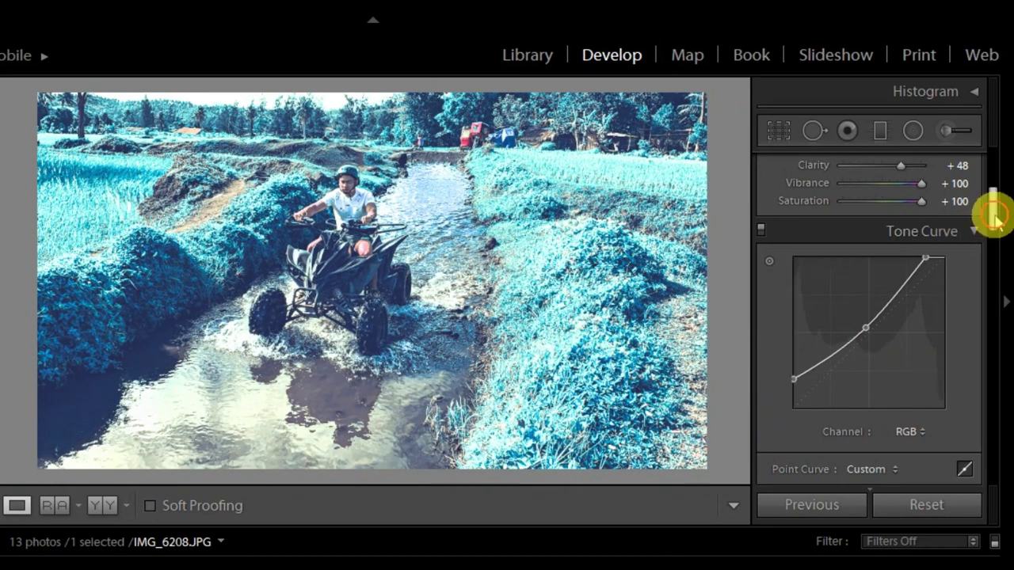
# On the HSL Hue tab, move Aqua from +56 down to +9
pyautogui.moveTo(994, 213); pyautogui.dragTo(996, 247)
pyautogui.click(777, 250)
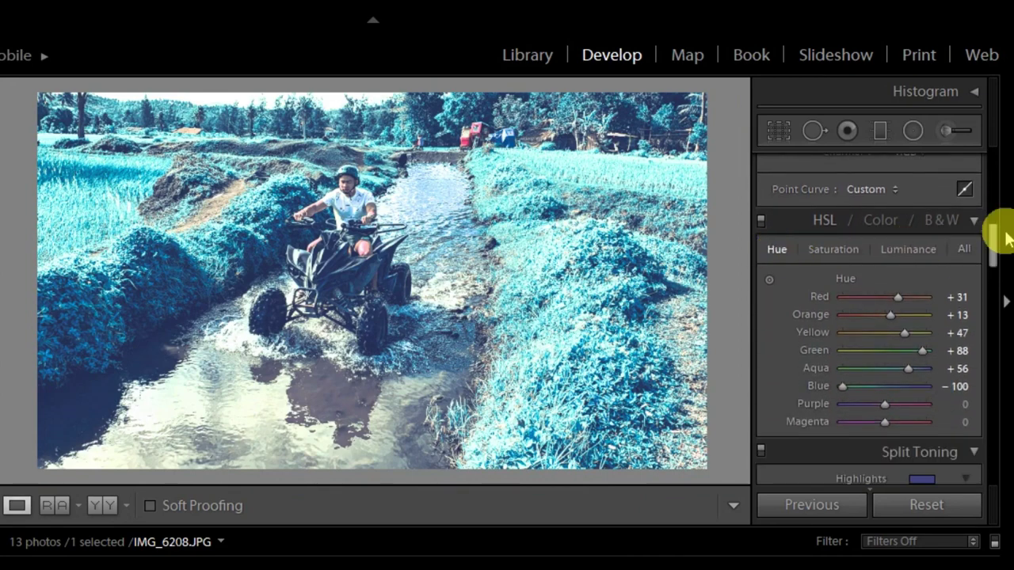
pyautogui.moveTo(992, 240); pyautogui.dragTo(999, 252)
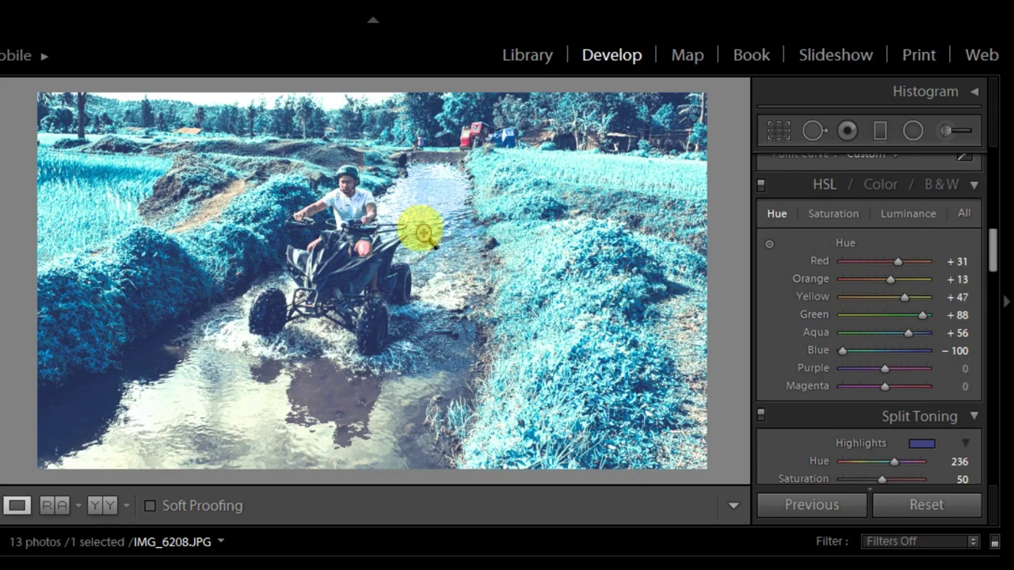
pyautogui.click(530, 412)
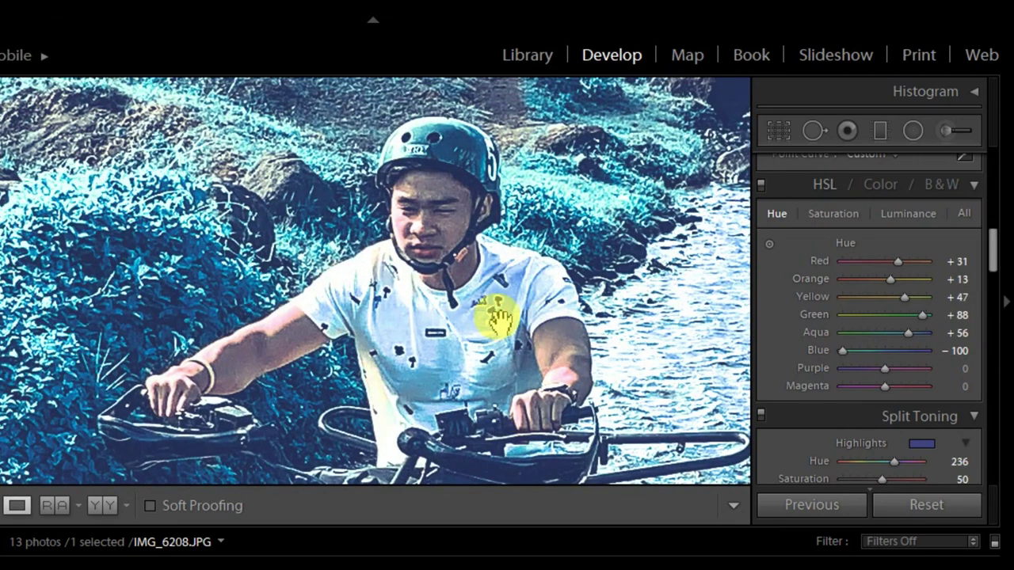
pyautogui.click(483, 317)
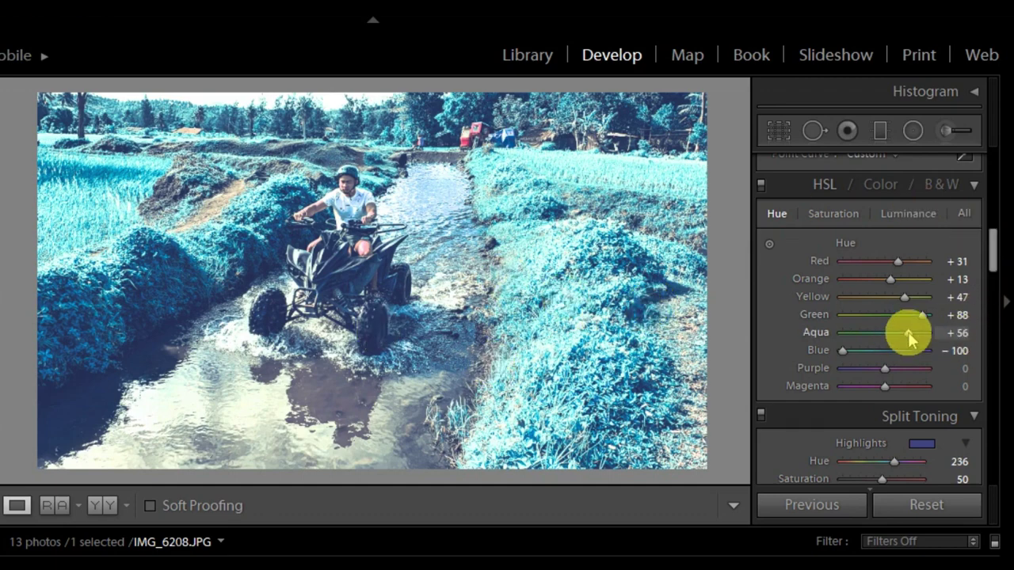
pyautogui.moveTo(908, 333)
pyautogui.mouseDown()
pyautogui.moveTo(827, 335)
pyautogui.moveTo(943, 341)
pyautogui.moveTo(789, 340)
pyautogui.moveTo(890, 333)
pyautogui.mouseUp()
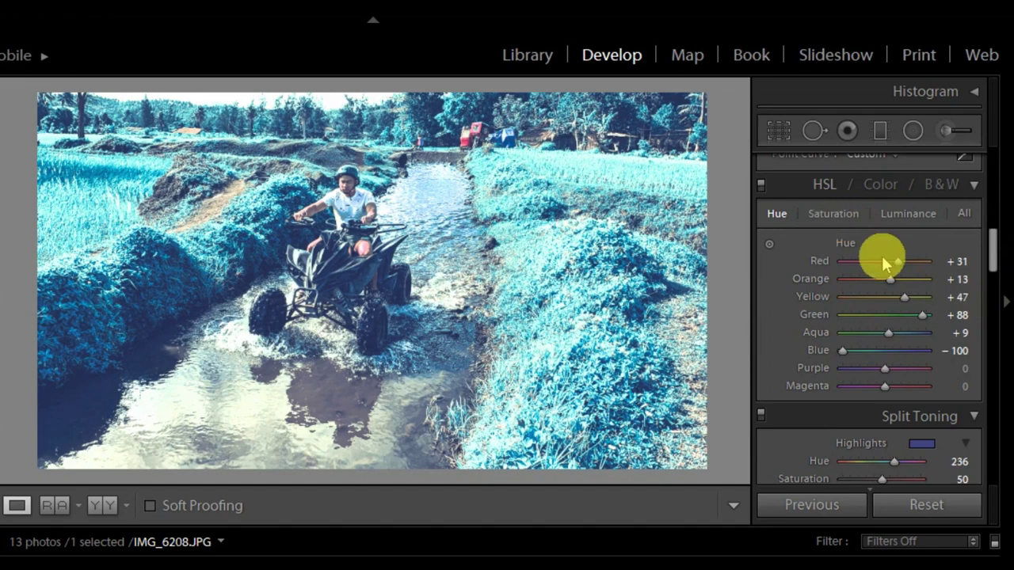
# On the HSL Saturation tab, drop Aqua to -100, checking the grass, truck and river close up
pyautogui.click(846, 215)
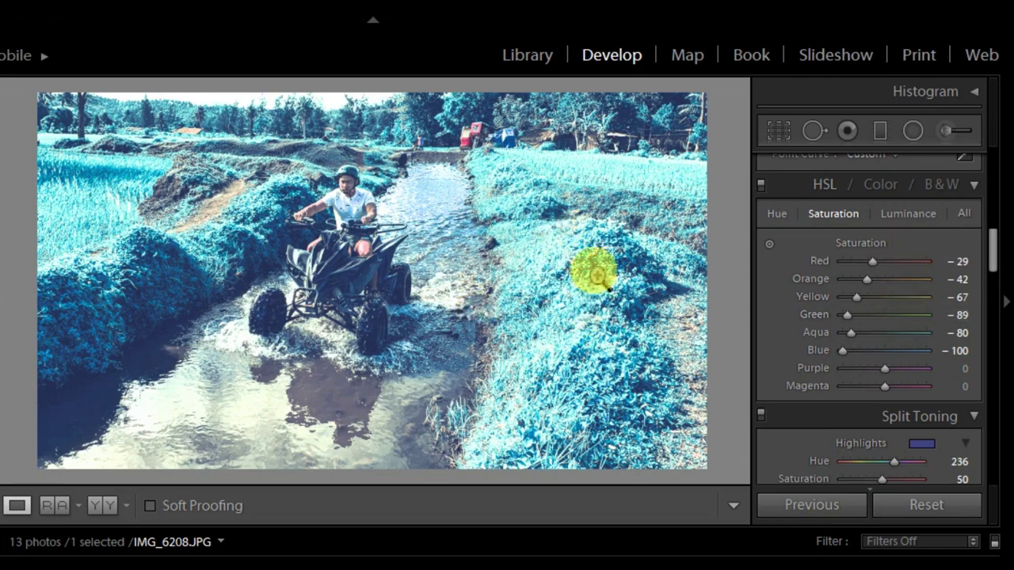
pyautogui.moveTo(596, 263); pyautogui.dragTo(736, 335)
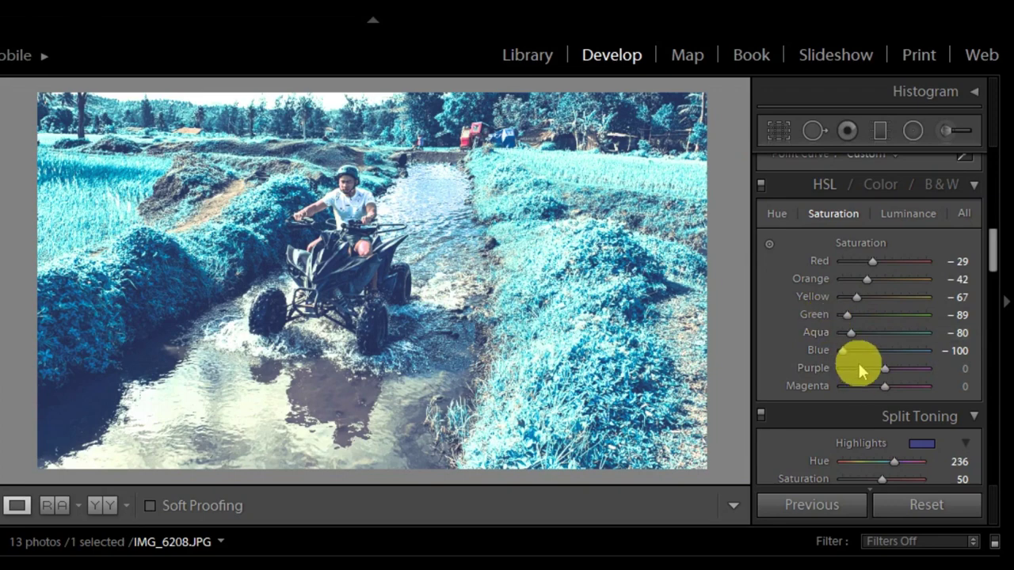
pyautogui.click(851, 333)
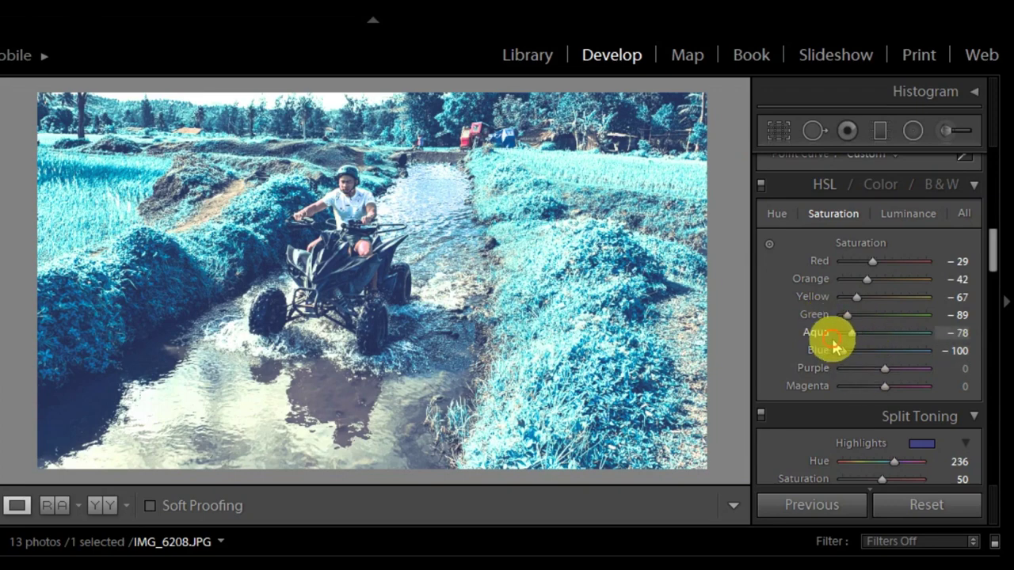
pyautogui.click(836, 335)
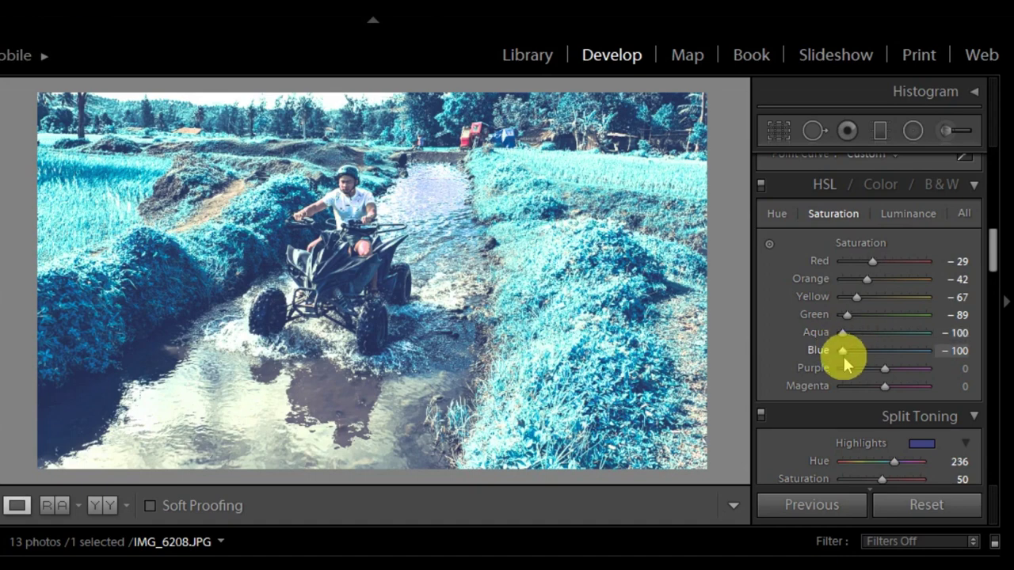
pyautogui.click(527, 154)
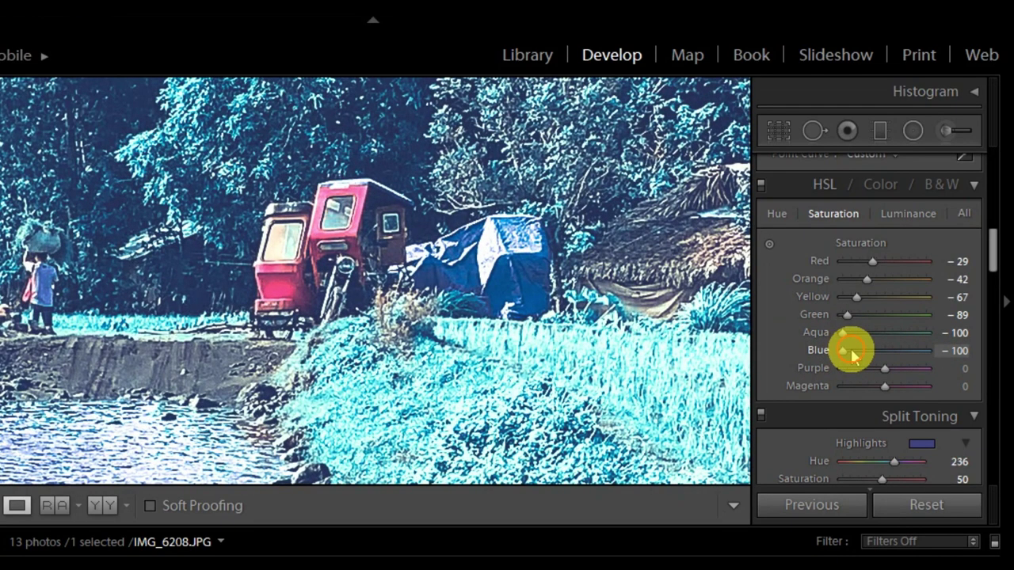
pyautogui.moveTo(199, 391); pyautogui.dragTo(430, 233)
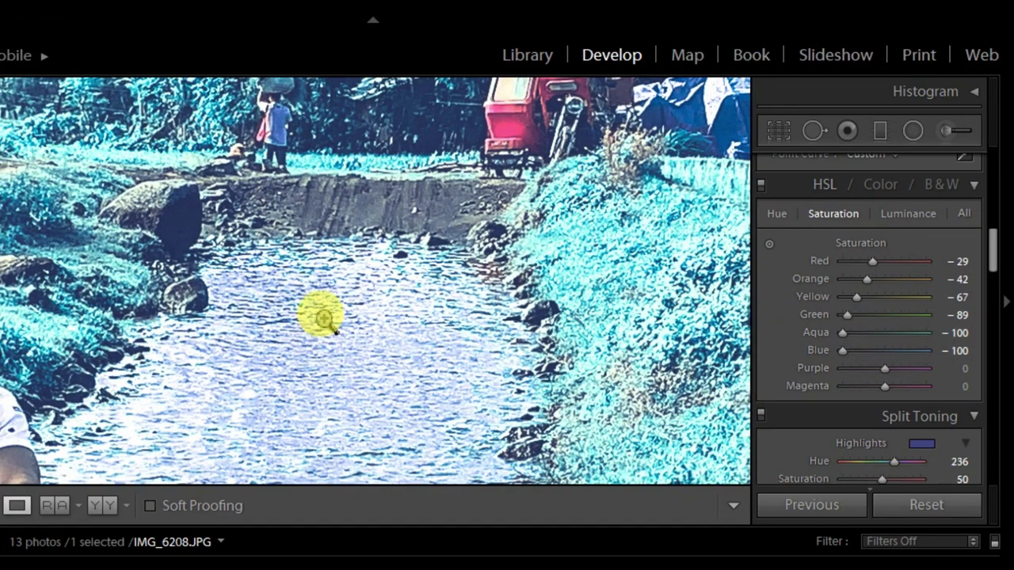
pyautogui.click(342, 302)
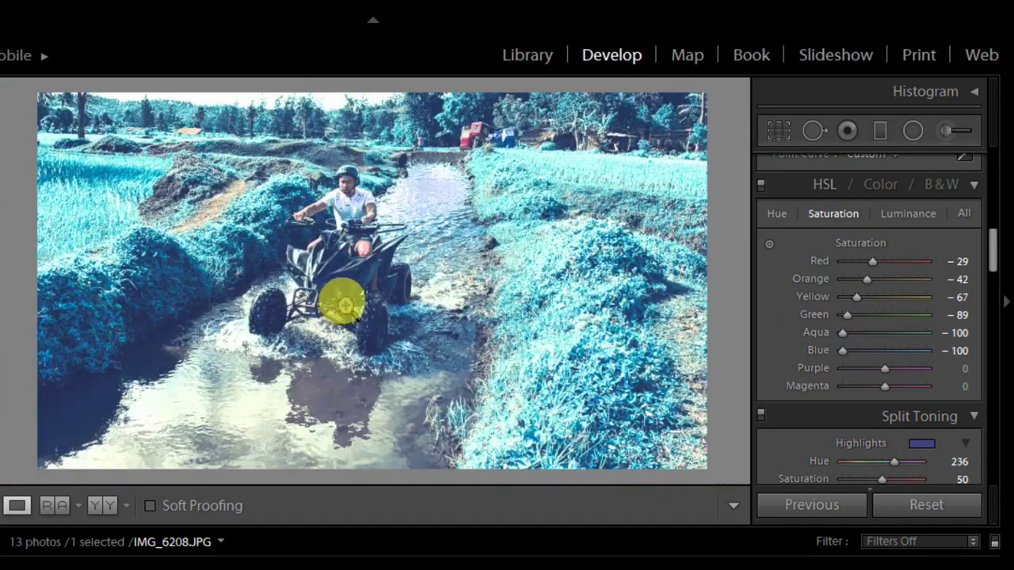
# On the Luminance tab, brighten Red to +49, Orange +44, Yellow +36 and Green +33
pyautogui.click(911, 215)
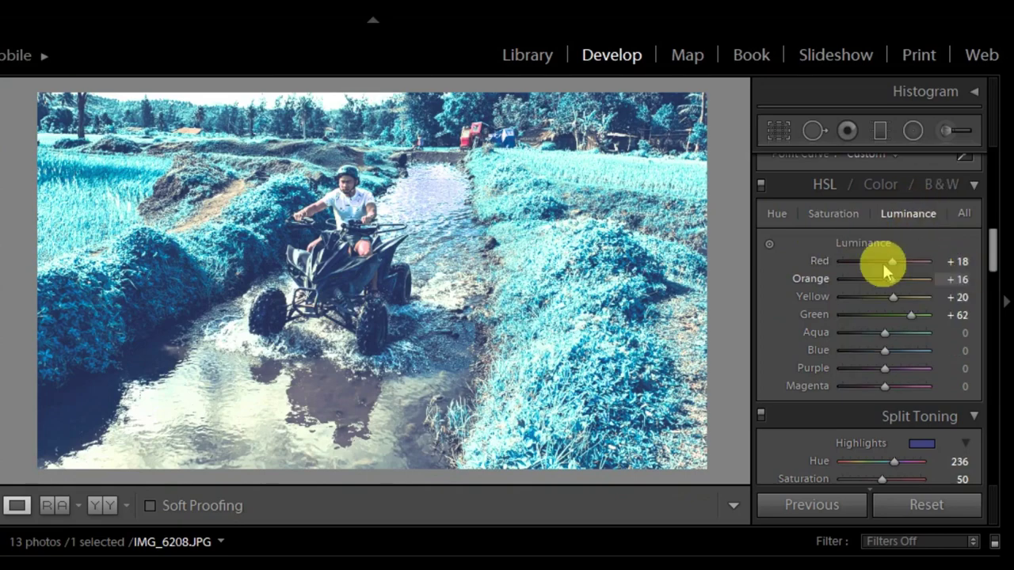
pyautogui.moveTo(436, 254); pyautogui.dragTo(573, 415)
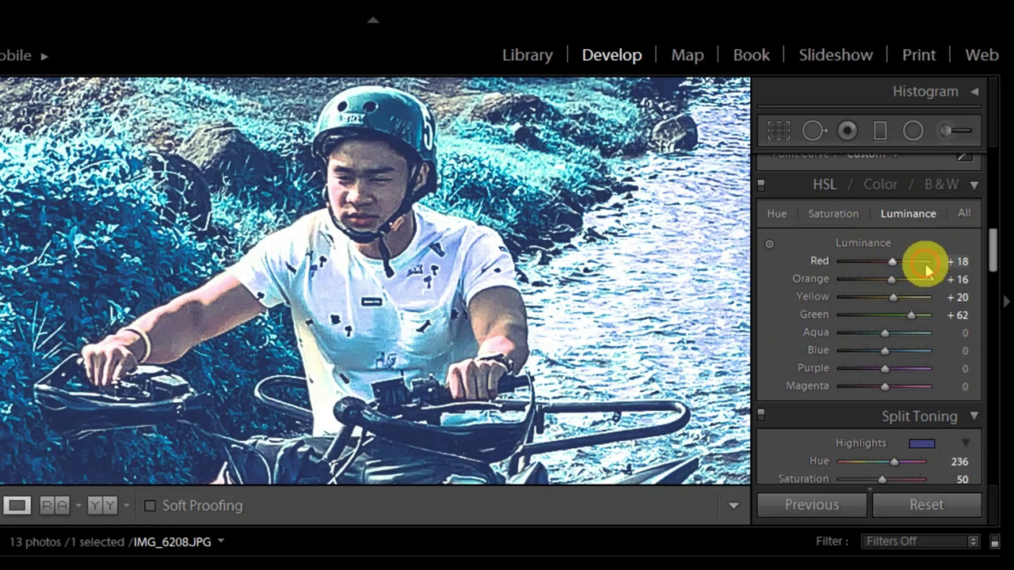
pyautogui.click(910, 279)
pyautogui.moveTo(927, 269); pyautogui.dragTo(932, 294)
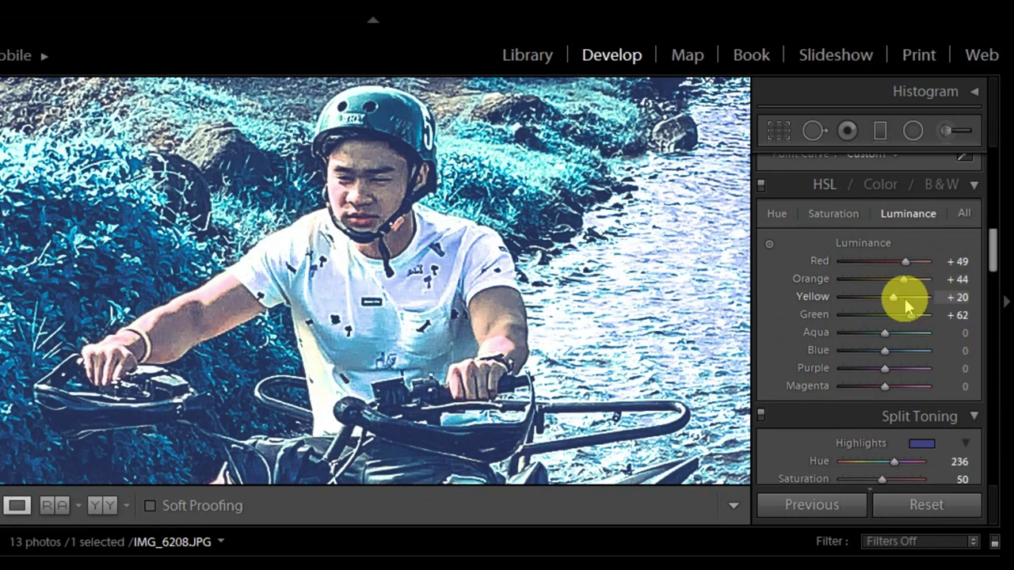
pyautogui.press('z')
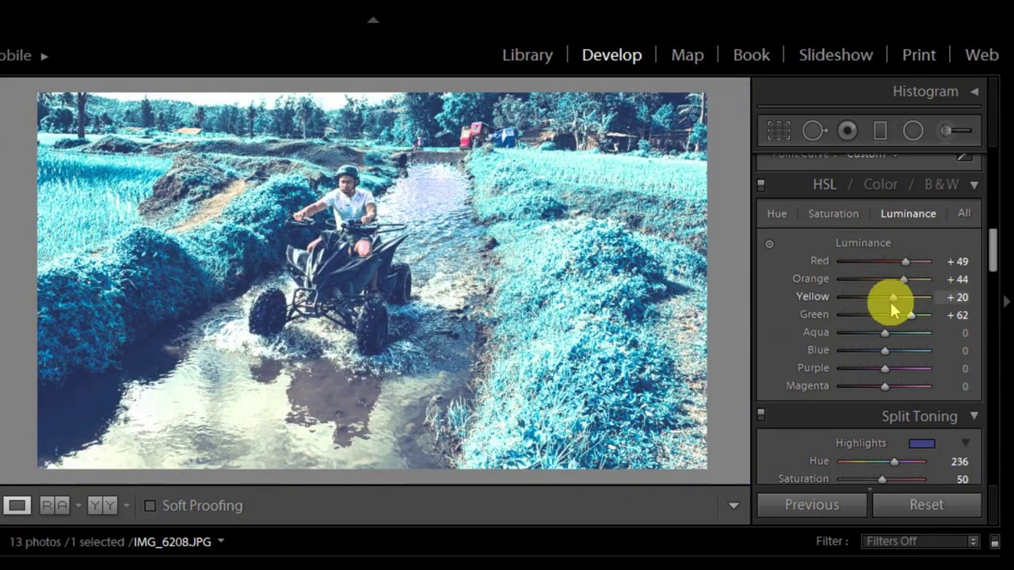
pyautogui.moveTo(899, 296)
pyautogui.mouseDown()
pyautogui.moveTo(875, 305)
pyautogui.moveTo(881, 299)
pyautogui.moveTo(879, 316)
pyautogui.moveTo(899, 319)
pyautogui.moveTo(901, 301)
pyautogui.mouseUp()
# Try a green-teal Split Toning highlights hue, then undo it
pyautogui.scroll(-5, 990, 262)
pyautogui.moveTo(1000, 291)
pyautogui.mouseDown()
pyautogui.moveTo(996, 274)
pyautogui.moveTo(1005, 282)
pyautogui.mouseUp()
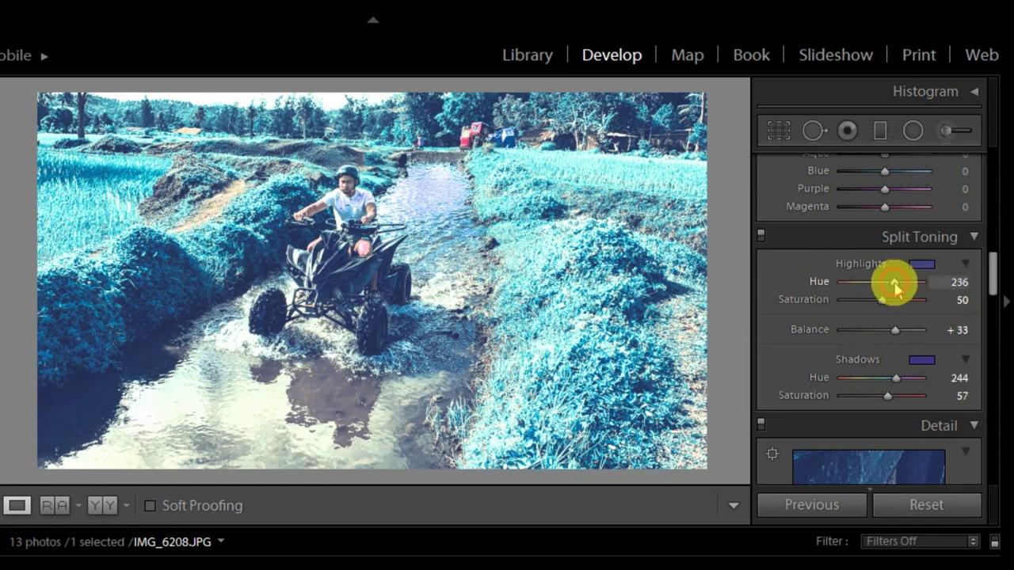
pyautogui.moveTo(892, 282)
pyautogui.mouseDown()
pyautogui.moveTo(879, 285)
pyautogui.moveTo(897, 290)
pyautogui.mouseUp()
pyautogui.hotkey('ctrl', 'z')
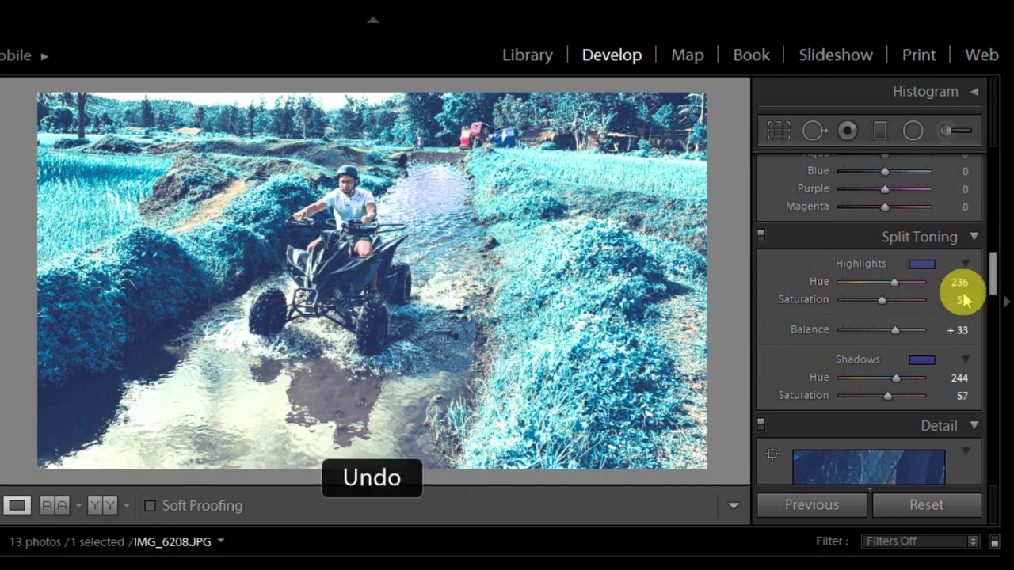
pyautogui.hotkey('ctrl', 'z')
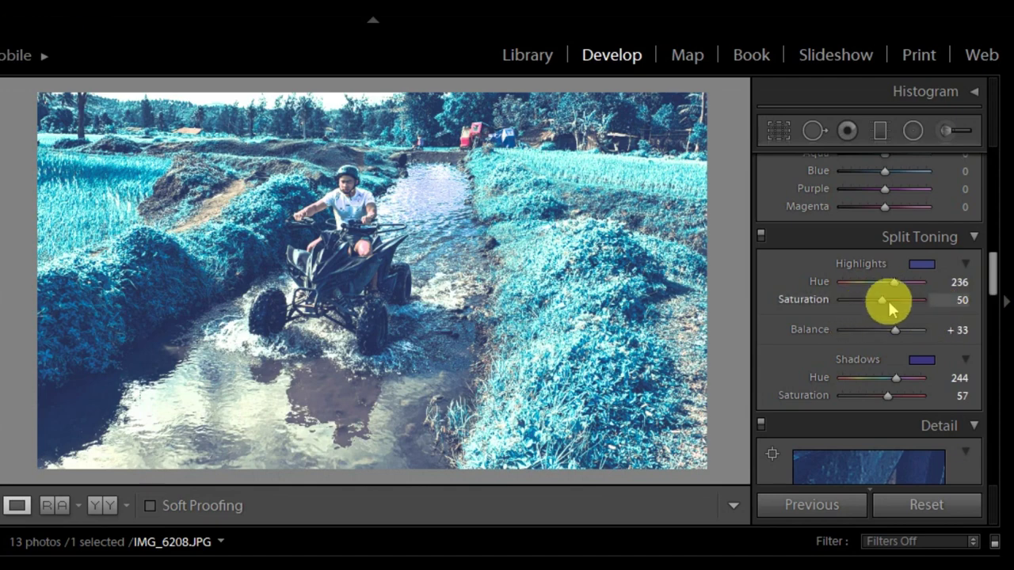
# Raise Split Toning highlights saturation to 60 and set Balance to +36
pyautogui.click(884, 301)
pyautogui.moveTo(884, 302)
pyautogui.mouseDown()
pyautogui.moveTo(910, 301)
pyautogui.moveTo(882, 301)
pyautogui.moveTo(898, 295)
pyautogui.moveTo(904, 305)
pyautogui.moveTo(894, 294)
pyautogui.mouseUp()
pyautogui.moveTo(996, 267); pyautogui.dragTo(992, 278)
pyautogui.moveTo(897, 271)
pyautogui.mouseDown()
pyautogui.moveTo(909, 274)
pyautogui.moveTo(887, 272)
pyautogui.moveTo(901, 272)
pyautogui.mouseUp()
pyautogui.scroll(-2, 990, 286)
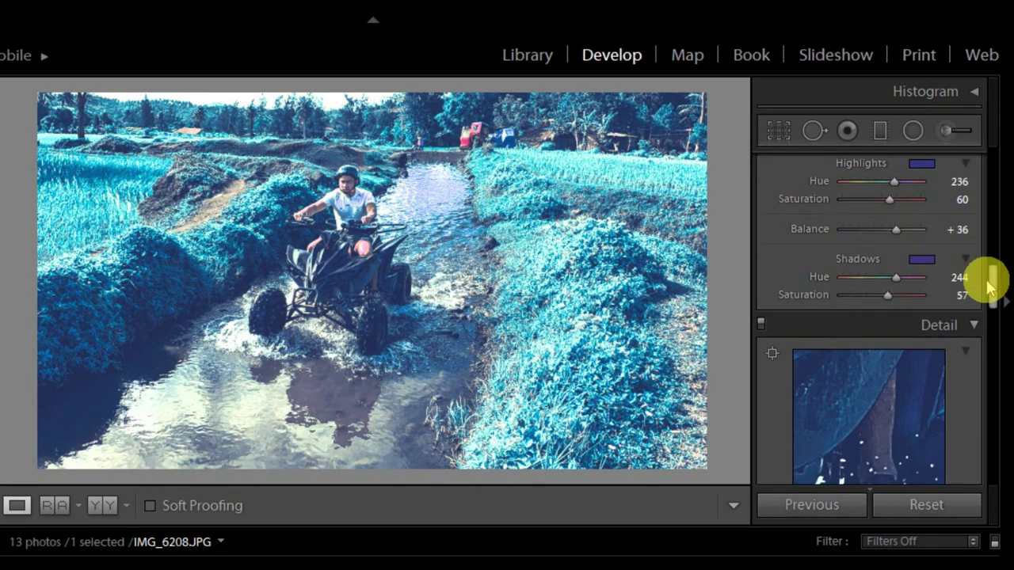
# Try different Split Toning shadow hues, entering 244 directly
pyautogui.scroll(2, 990, 281)
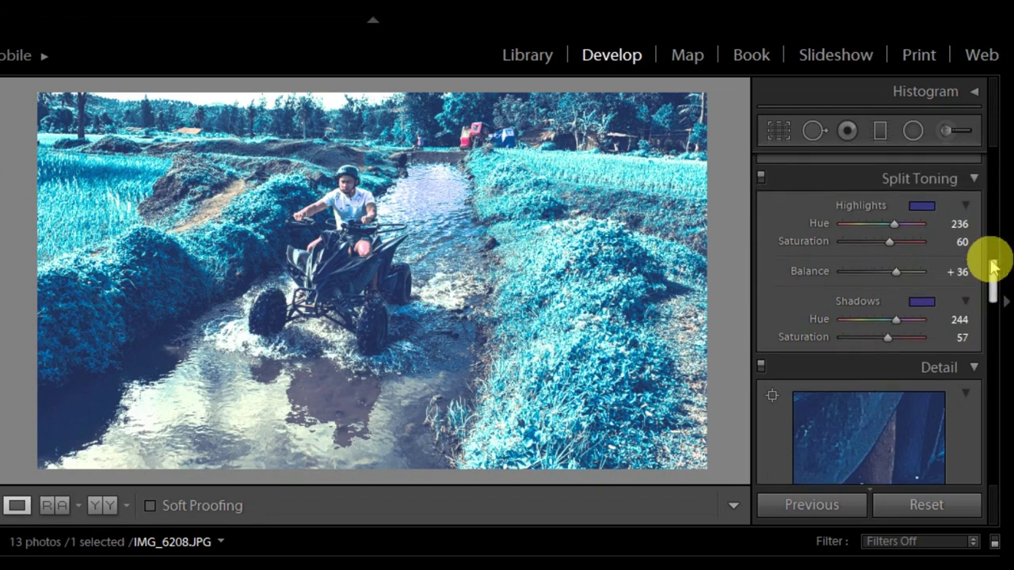
pyautogui.moveTo(898, 317)
pyautogui.mouseDown()
pyautogui.moveTo(912, 319)
pyautogui.moveTo(895, 319)
pyautogui.mouseUp()
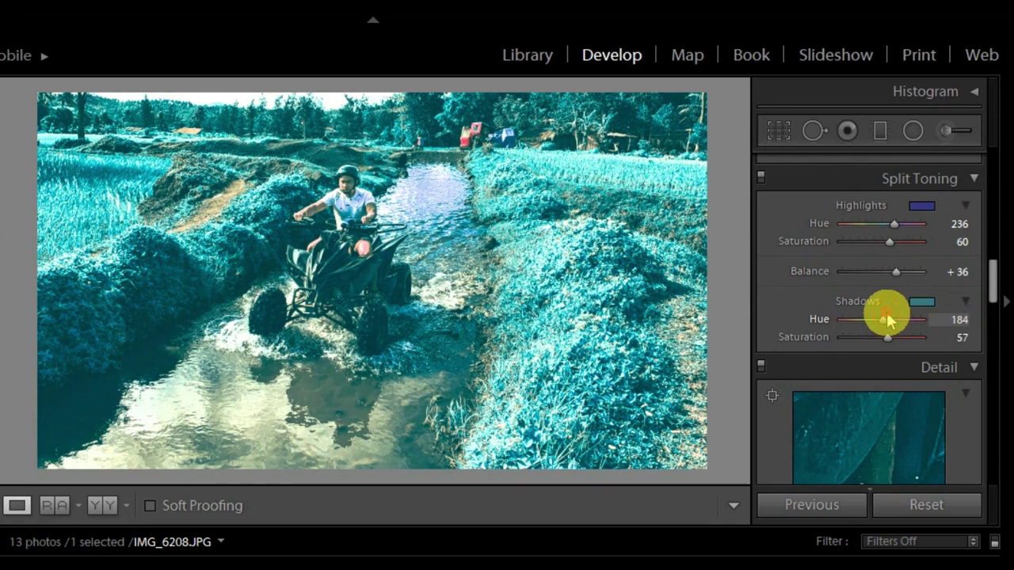
pyautogui.moveTo(888, 320)
pyautogui.mouseDown()
pyautogui.moveTo(906, 317)
pyautogui.moveTo(894, 314)
pyautogui.mouseUp()
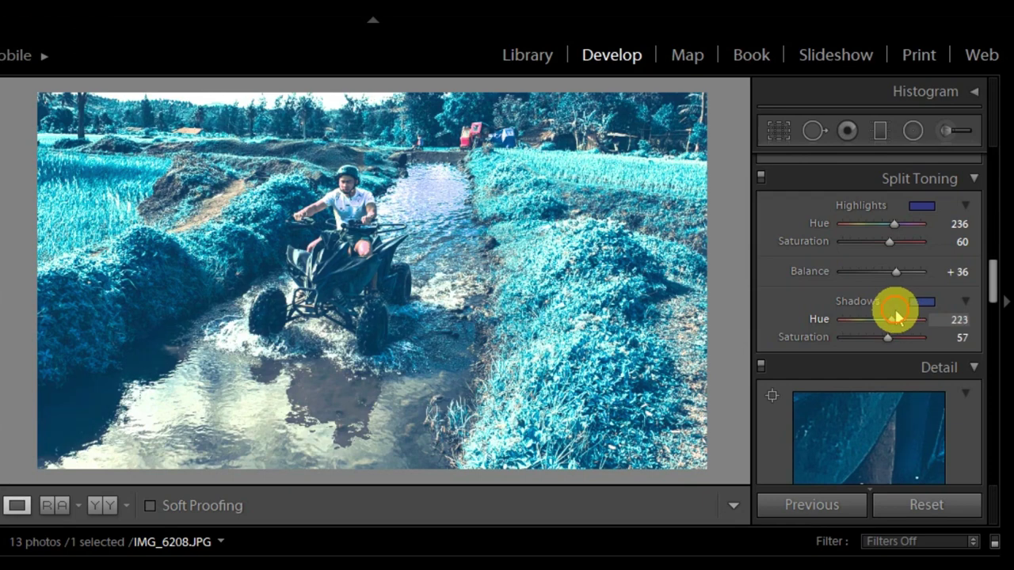
pyautogui.click(958, 320)
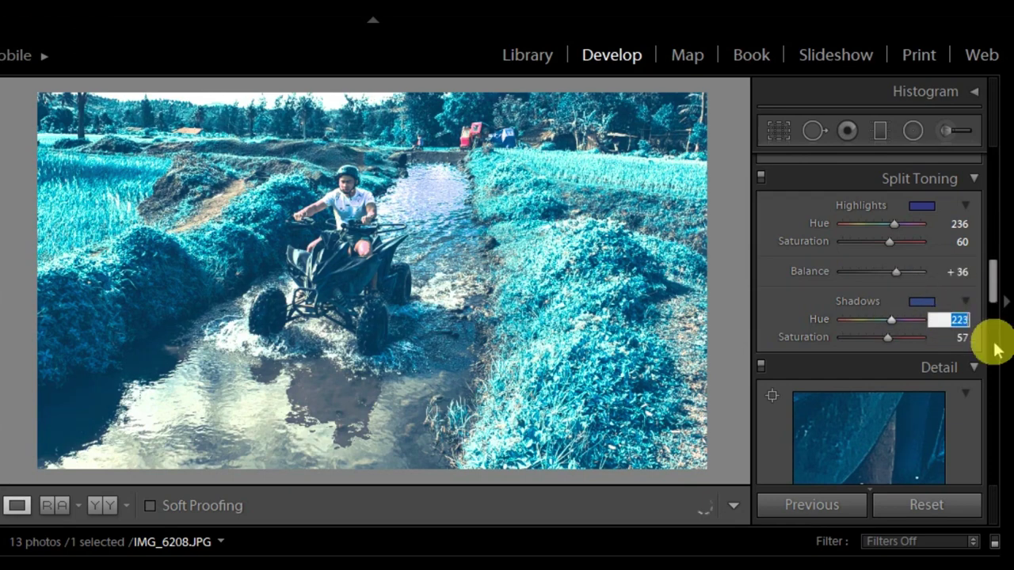
pyautogui.write('244')
pyautogui.press('Return')
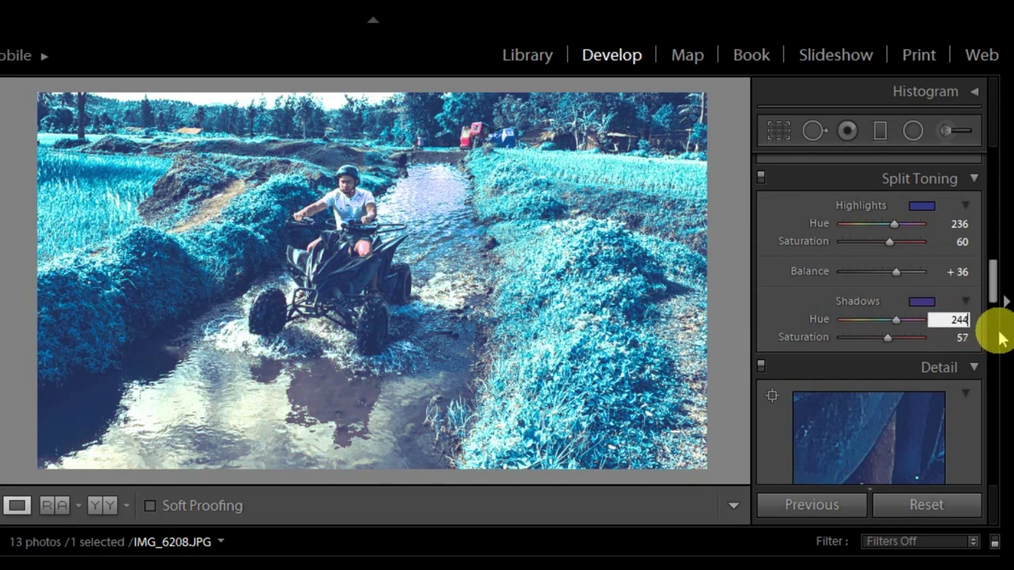
# Settle the shadow toning at hue 223 with saturation 56
pyautogui.click(877, 318)
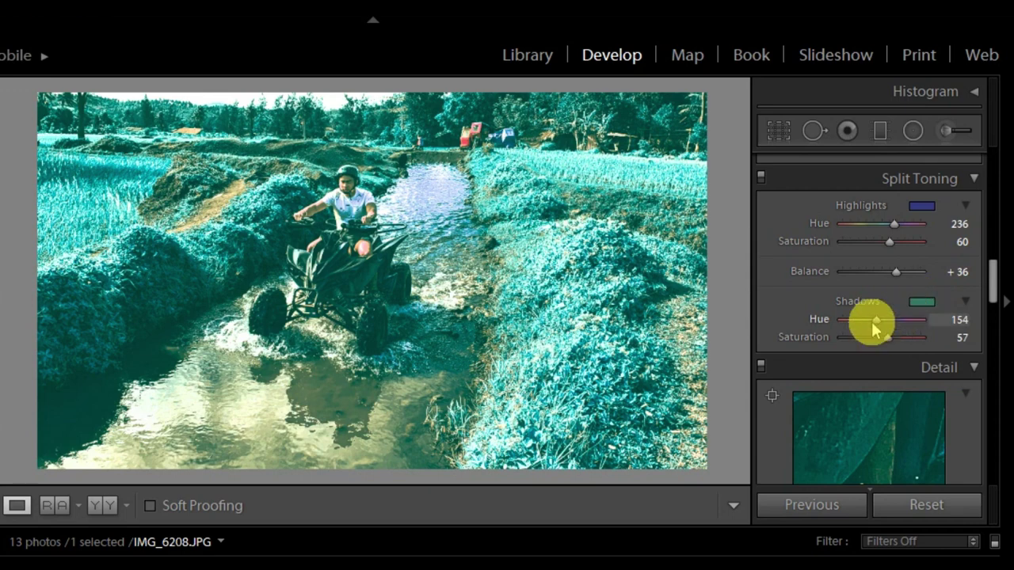
pyautogui.moveTo(872, 321)
pyautogui.mouseDown()
pyautogui.moveTo(844, 319)
pyautogui.moveTo(881, 320)
pyautogui.mouseUp()
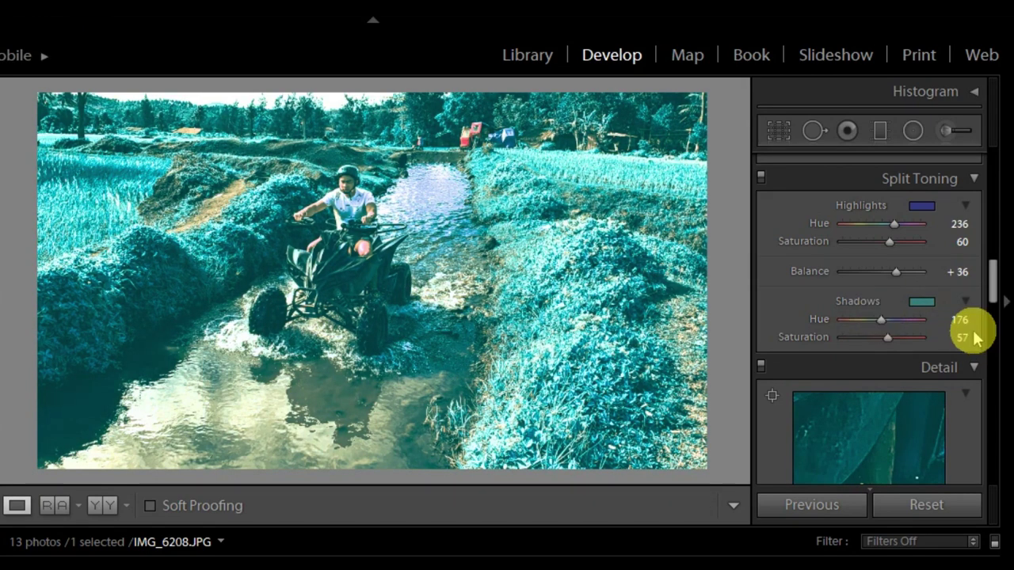
pyautogui.moveTo(885, 321); pyautogui.dragTo(891, 323)
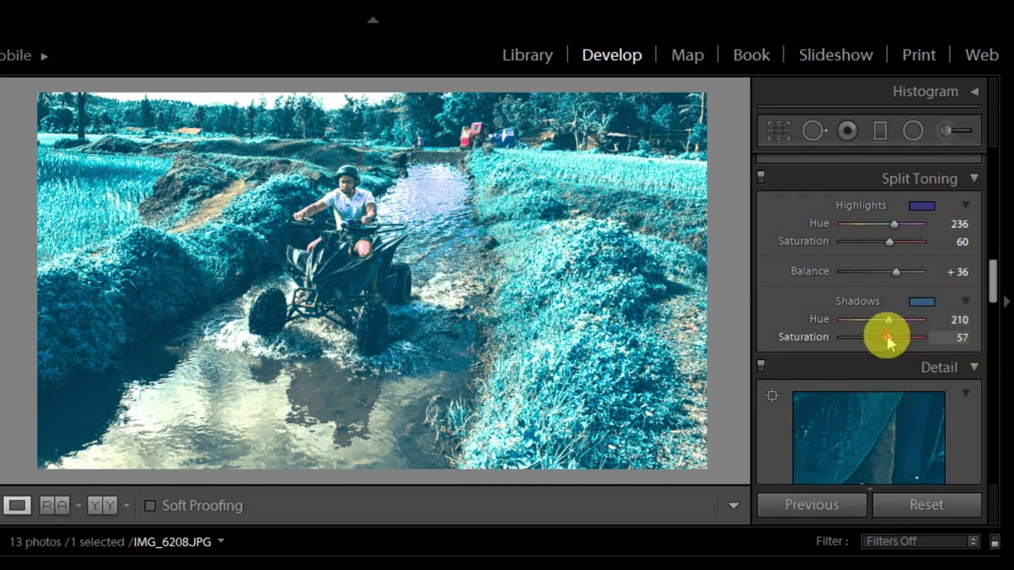
pyautogui.moveTo(887, 341); pyautogui.dragTo(893, 319)
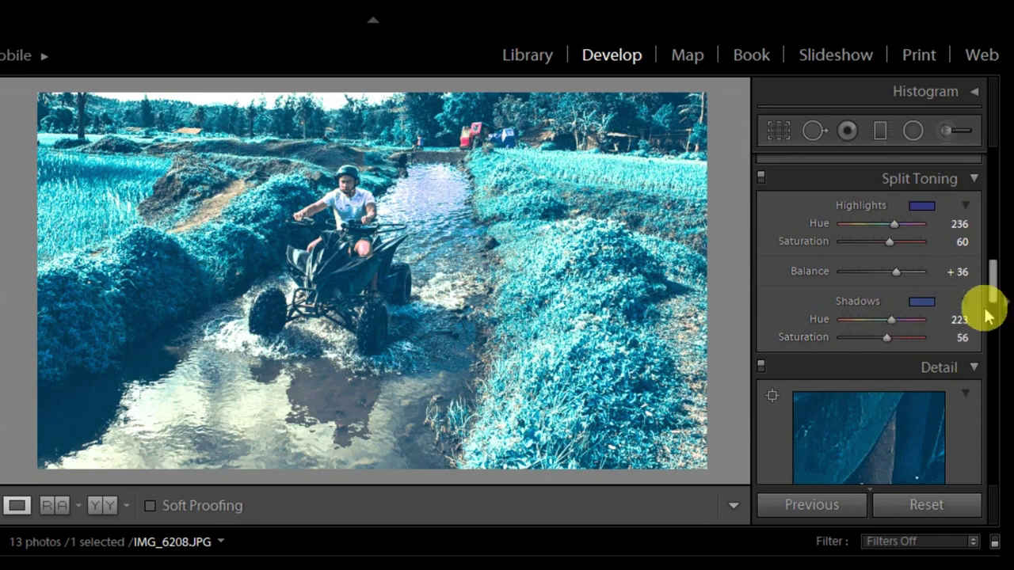
pyautogui.moveTo(988, 306); pyautogui.dragTo(1001, 249)
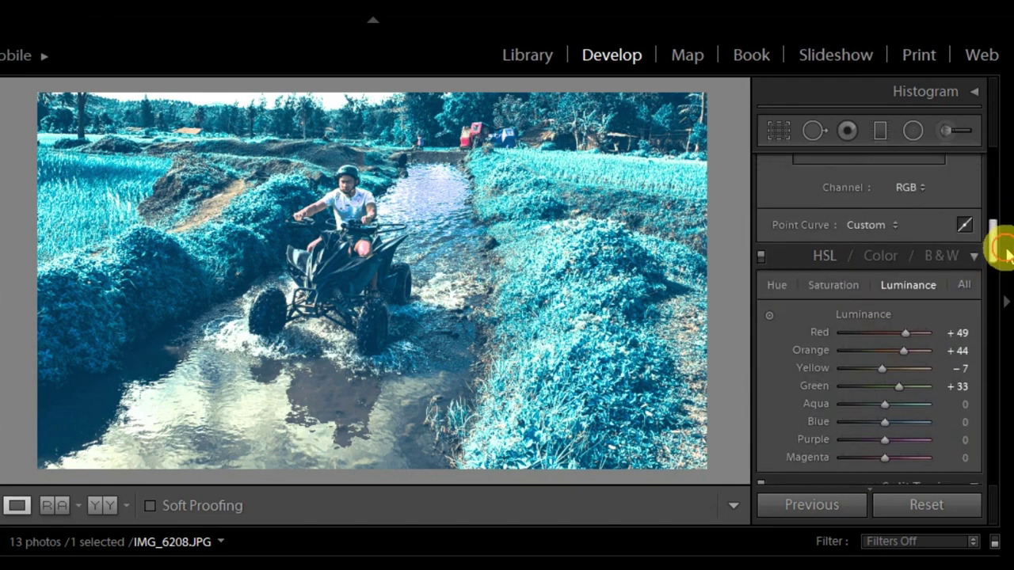
# Push the HSL Green hue to +100
pyautogui.click(834, 286)
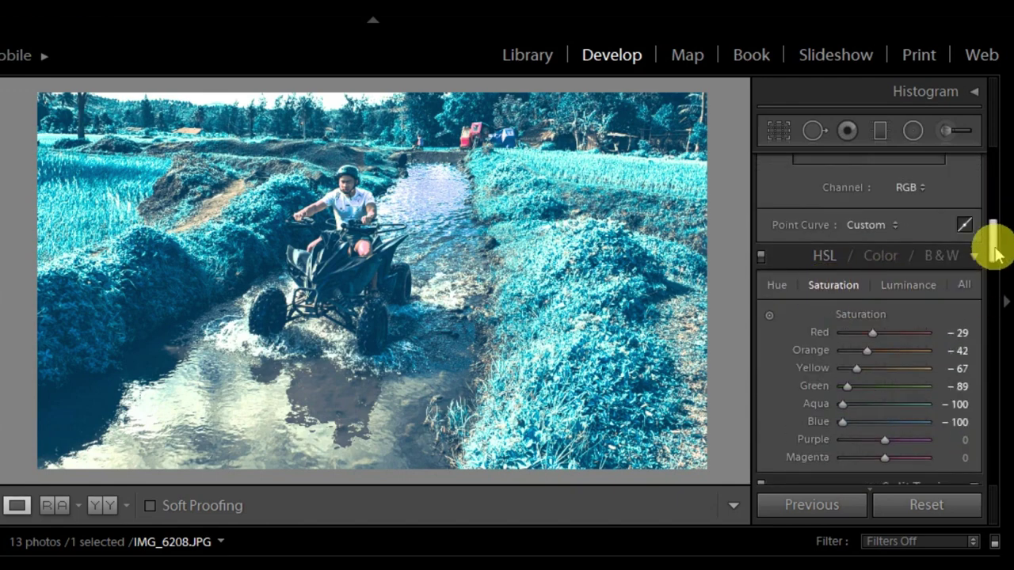
pyautogui.scroll(-2, 994, 253)
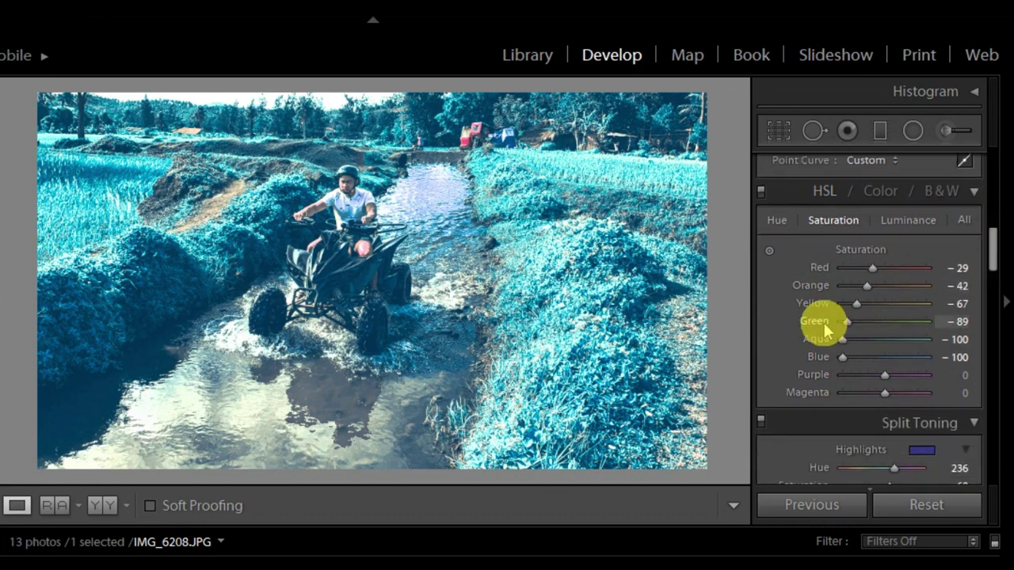
pyautogui.click(778, 222)
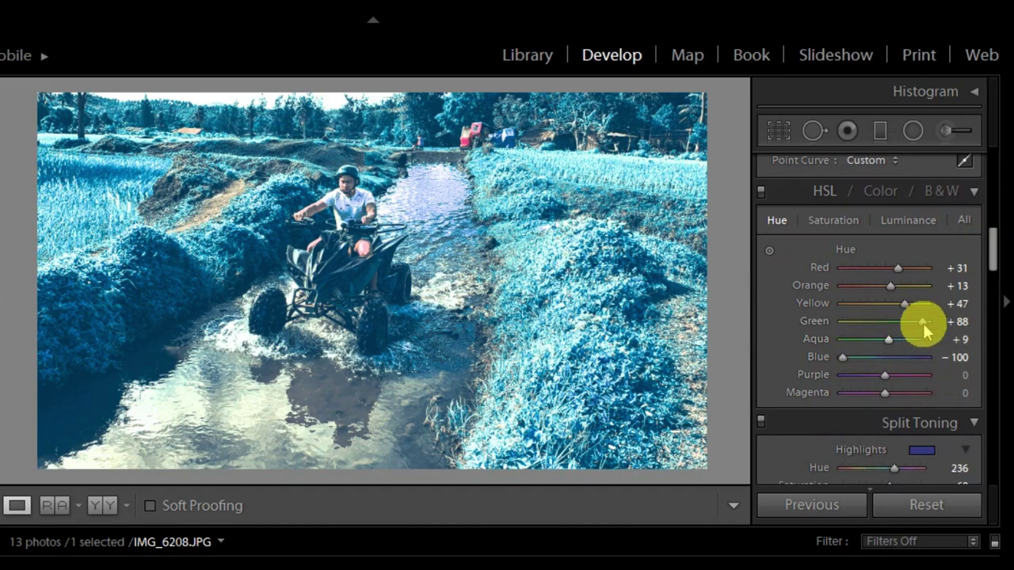
pyautogui.moveTo(923, 324); pyautogui.dragTo(951, 321)
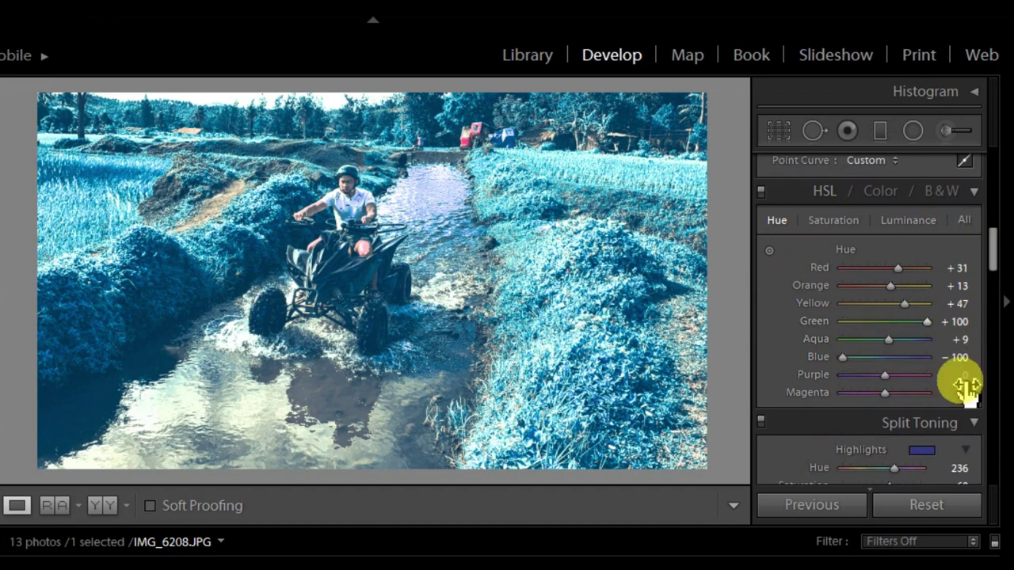
# Cut HSL saturation to Green -100 and Yellow -87
pyautogui.click(832, 220)
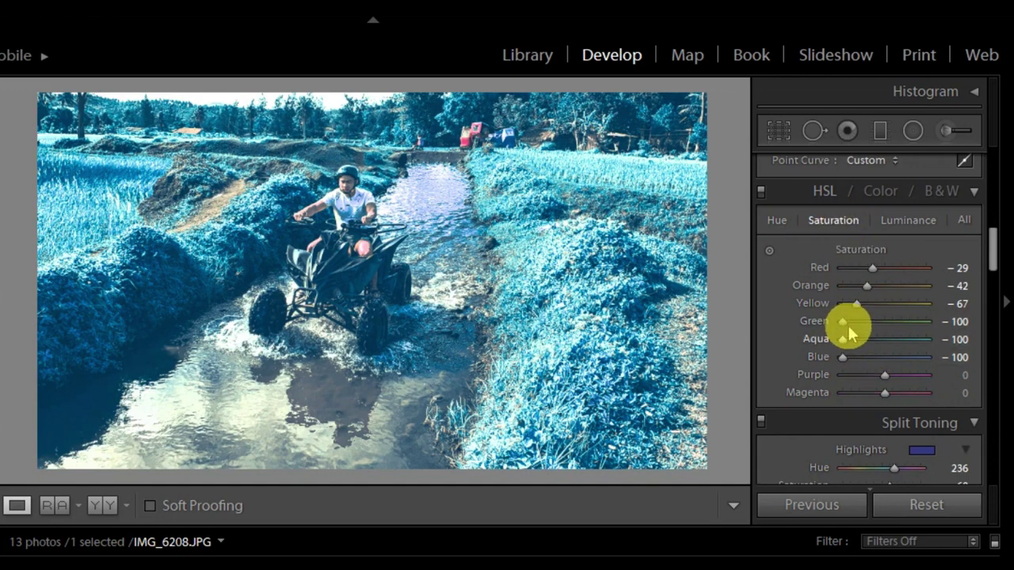
pyautogui.moveTo(856, 305); pyautogui.dragTo(815, 330)
pyautogui.scroll(-2, 991, 257)
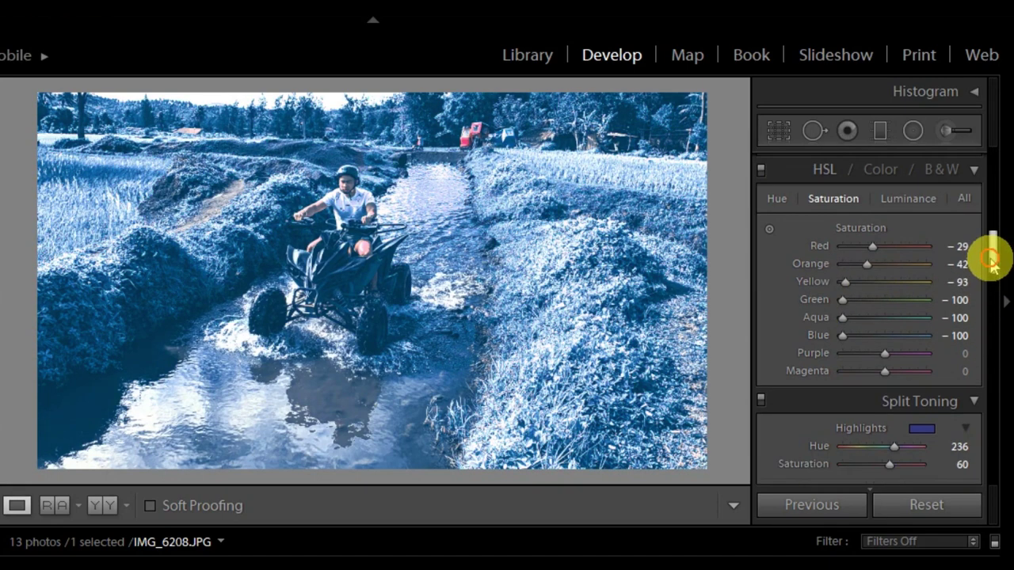
pyautogui.scroll(5, 991, 242)
pyautogui.scroll(-2, 990, 261)
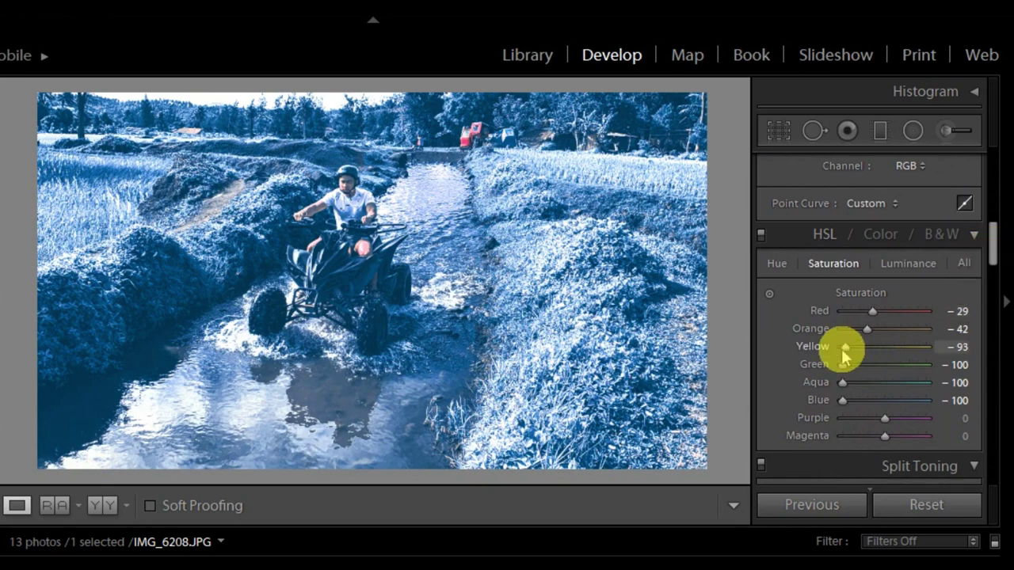
pyautogui.moveTo(844, 347); pyautogui.dragTo(849, 348)
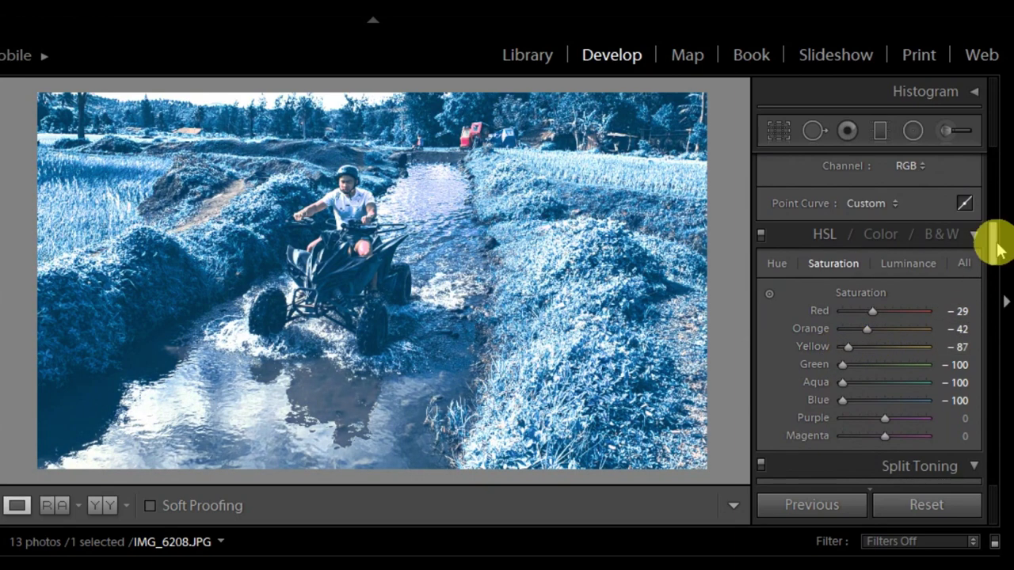
pyautogui.scroll(-4, 998, 261)
pyautogui.scroll(1, 935, 271)
pyautogui.moveTo(849, 246)
pyautogui.mouseDown()
pyautogui.moveTo(872, 239)
pyautogui.moveTo(842, 249)
pyautogui.moveTo(851, 244)
pyautogui.mouseUp()
# Set Split Toning shadows to hue 219, saturation 55 and highlights to hue 266, saturation 46
pyautogui.scroll(-3, 991, 262)
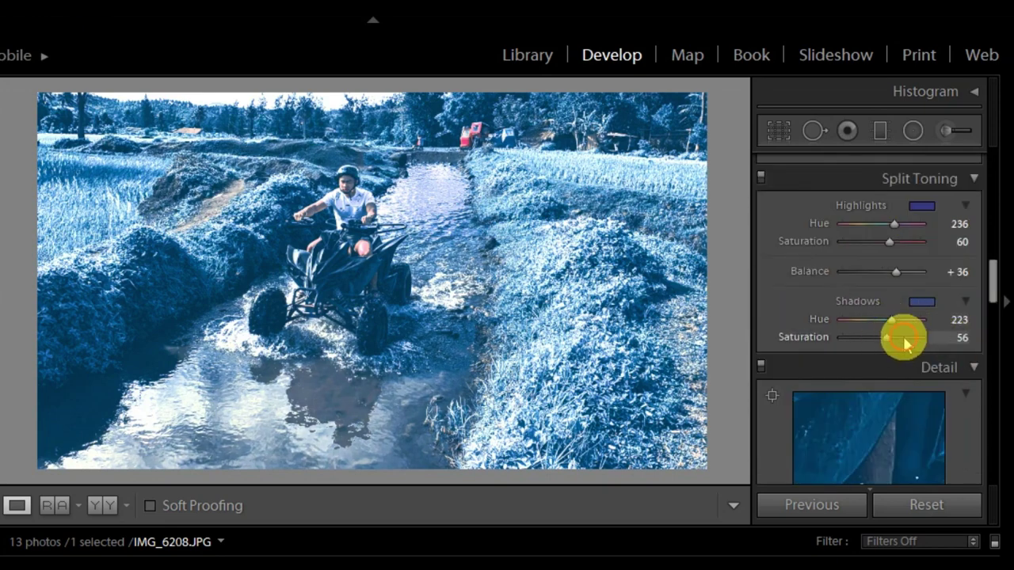
pyautogui.moveTo(903, 336)
pyautogui.mouseDown()
pyautogui.moveTo(891, 324)
pyautogui.moveTo(886, 338)
pyautogui.mouseUp()
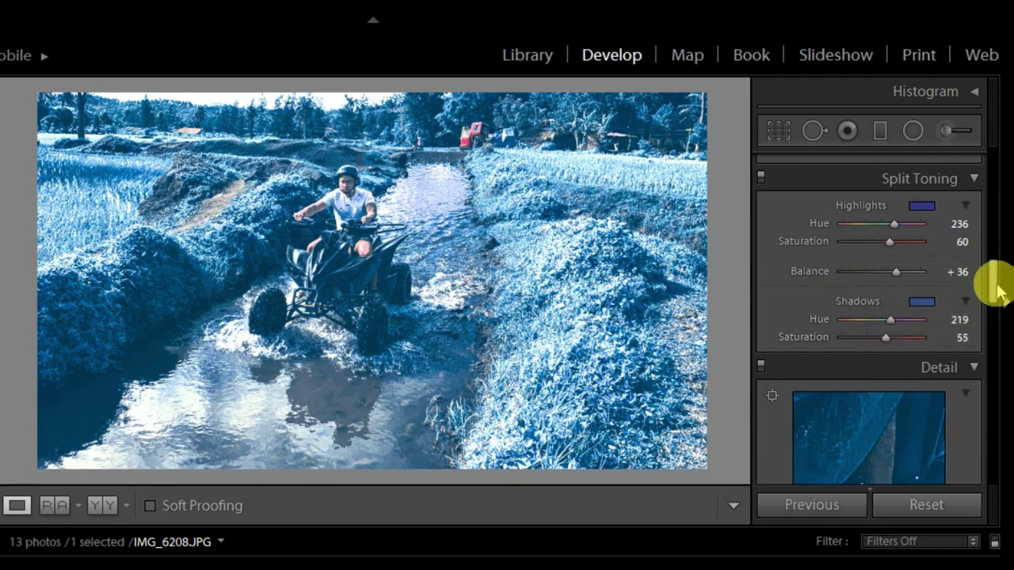
pyautogui.scroll(2, 986, 285)
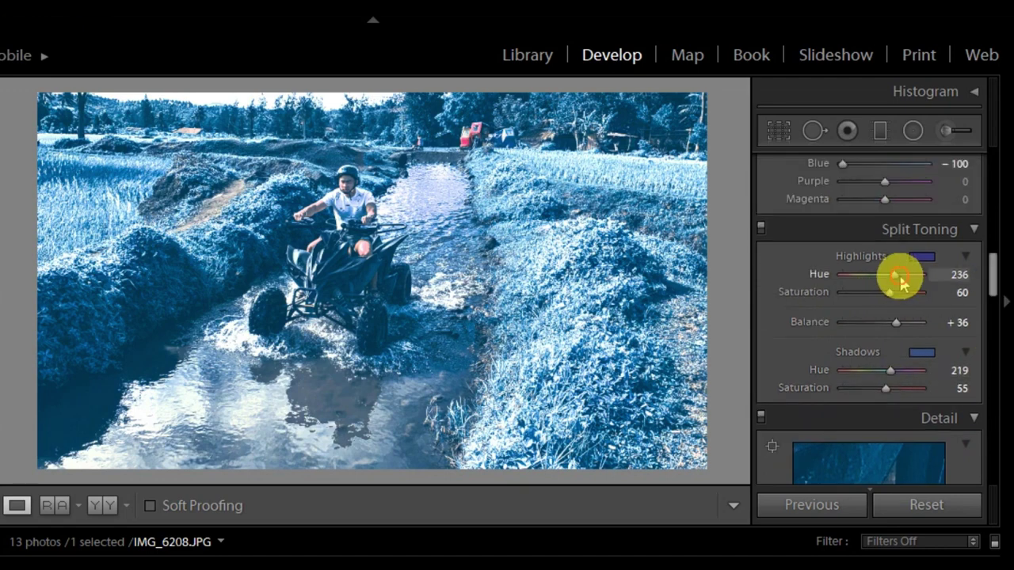
pyautogui.moveTo(901, 279); pyautogui.dragTo(885, 296)
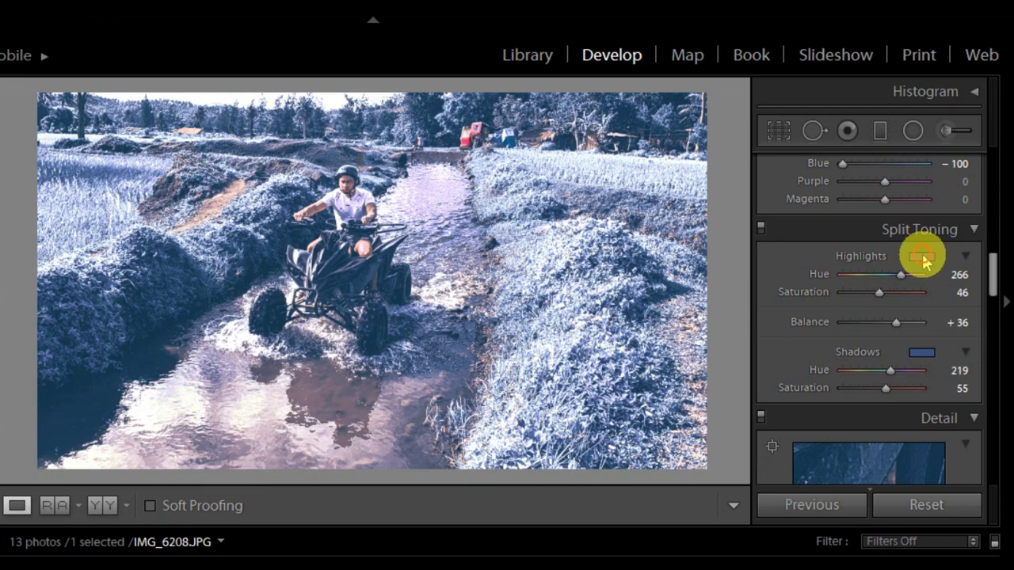
pyautogui.click(923, 258)
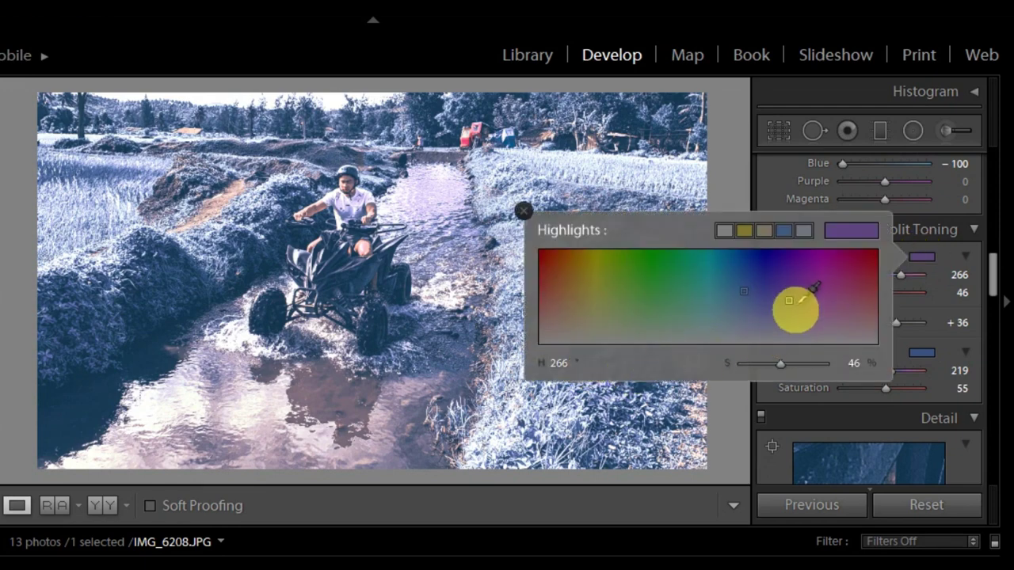
# Close the Highlights colour picker and scroll the right panel back up to Basic
pyautogui.click(949, 261)
pyautogui.moveTo(991, 287); pyautogui.dragTo(992, 172)
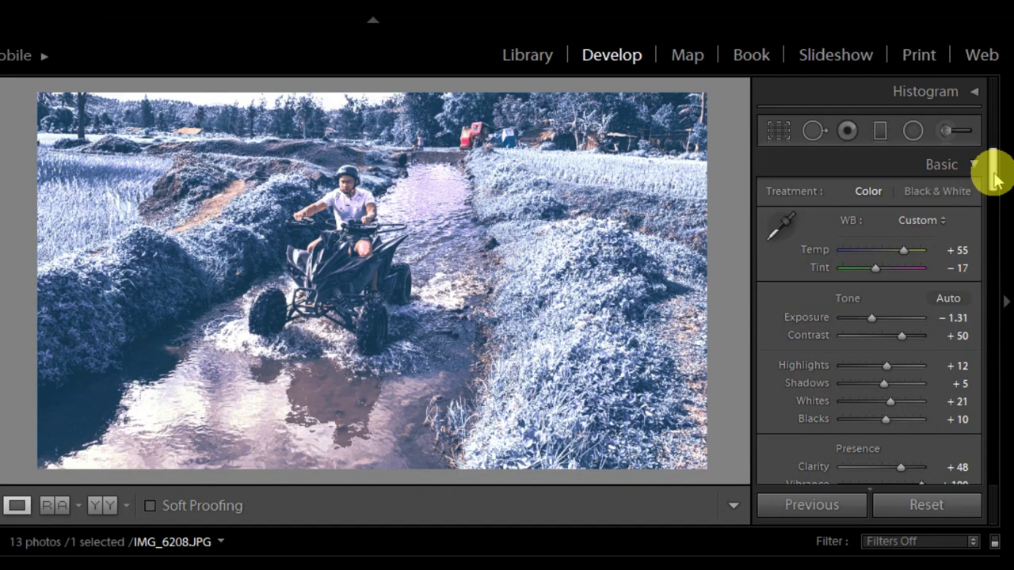
pyautogui.moveTo(329, 237); pyautogui.dragTo(507, 331)
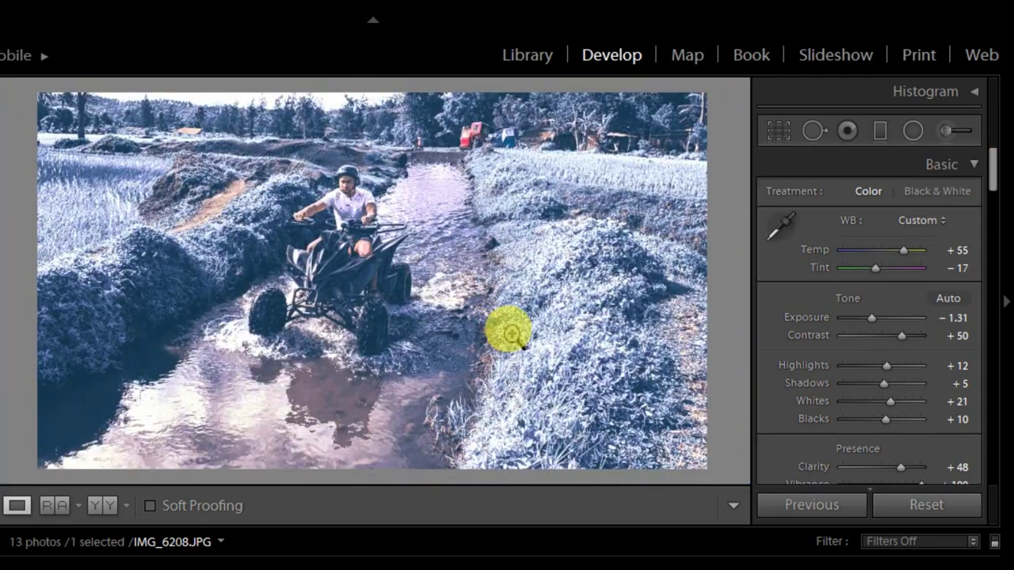